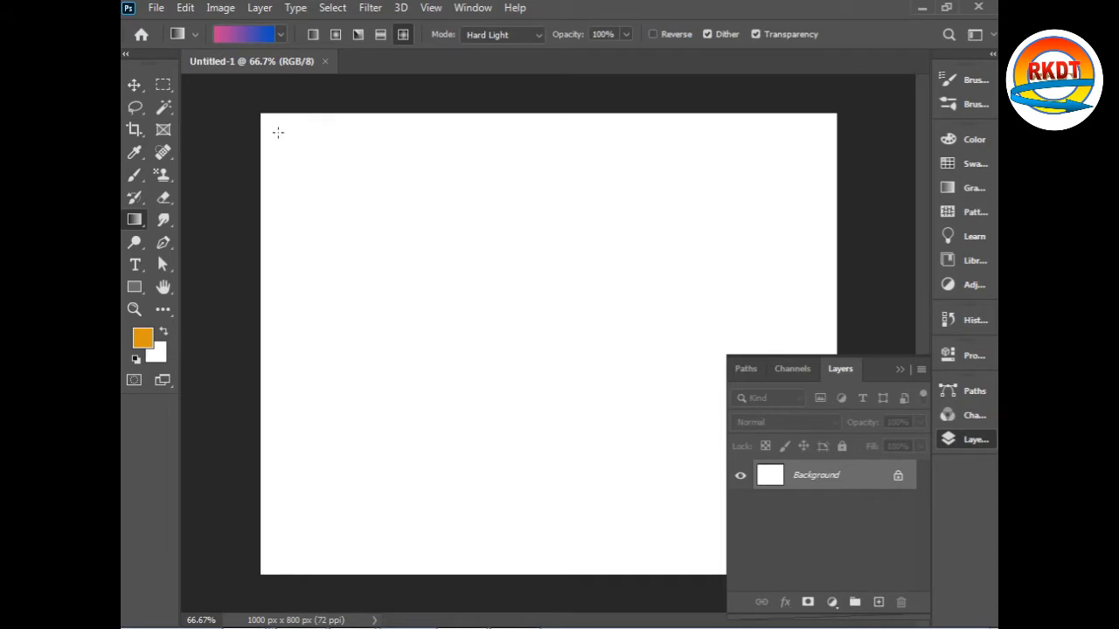
Fill the blank background with a radial green-to-blue gradient, leaving the lightest area at the canvas's lower-left corner.
left_click_drag(263, 114, 699, 498)
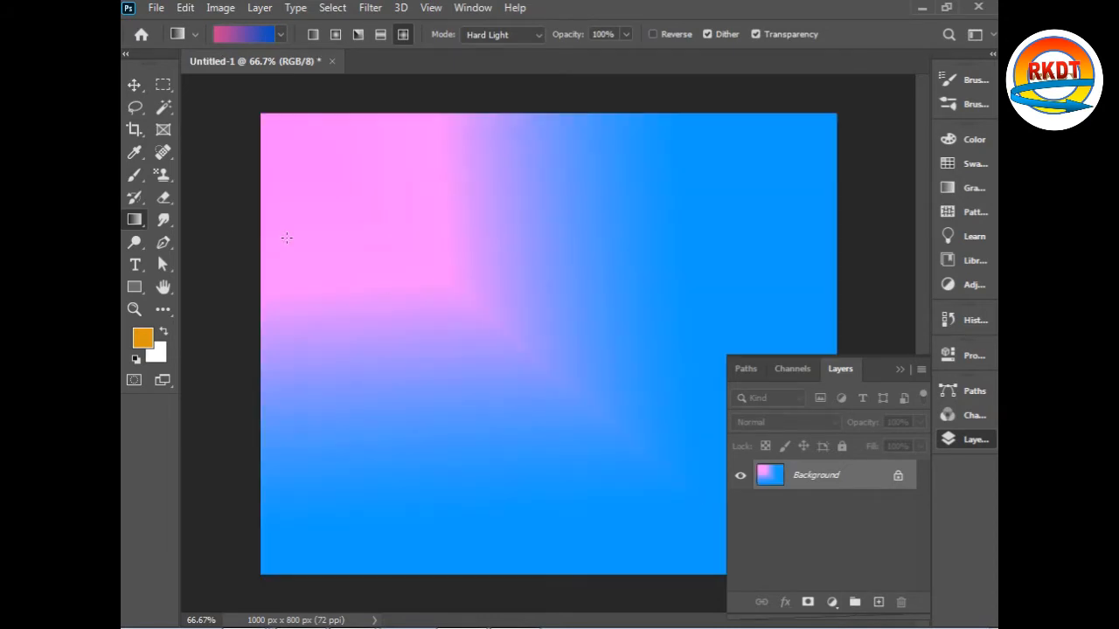
key("ctrl+z")
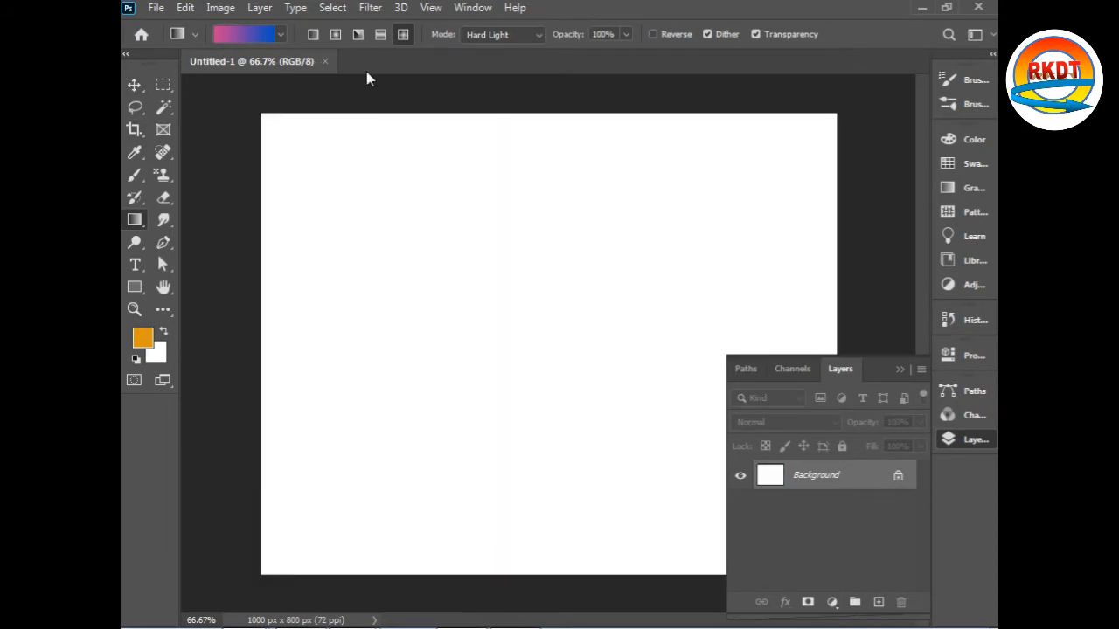
left_click(334, 35)
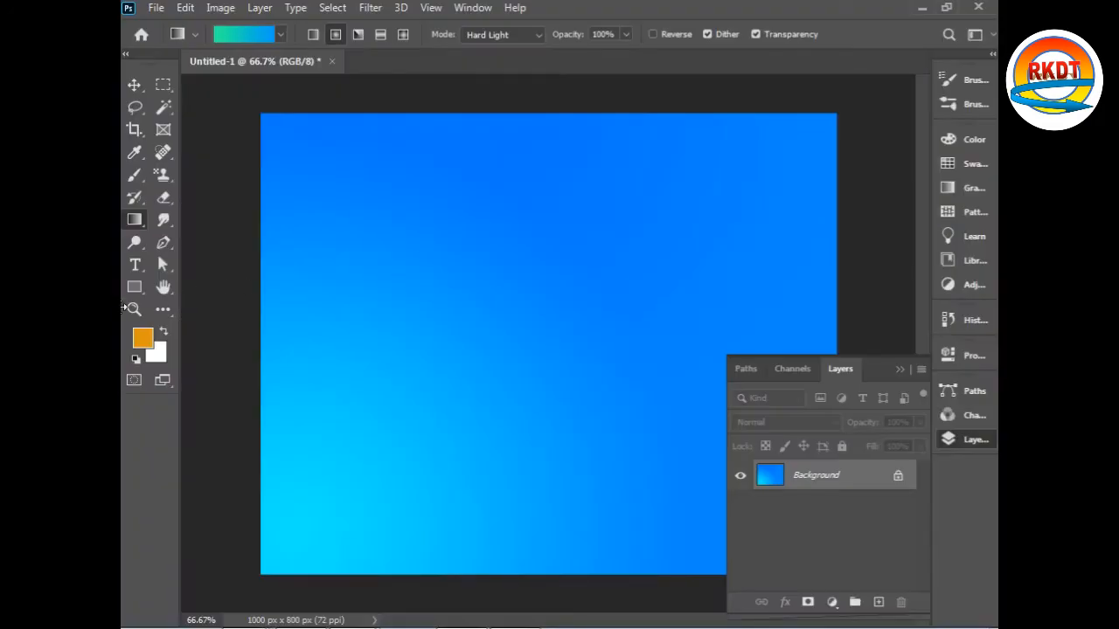
Add the text HAPPY in 92 pt Myriad Pro near the canvas's upper-left corner and fit its text box.
left_click(135, 265)
mouse_move(291, 147)
left_mouse_down()
mouse_move(480, 169)
mouse_move(508, 214)
left_mouse_up()
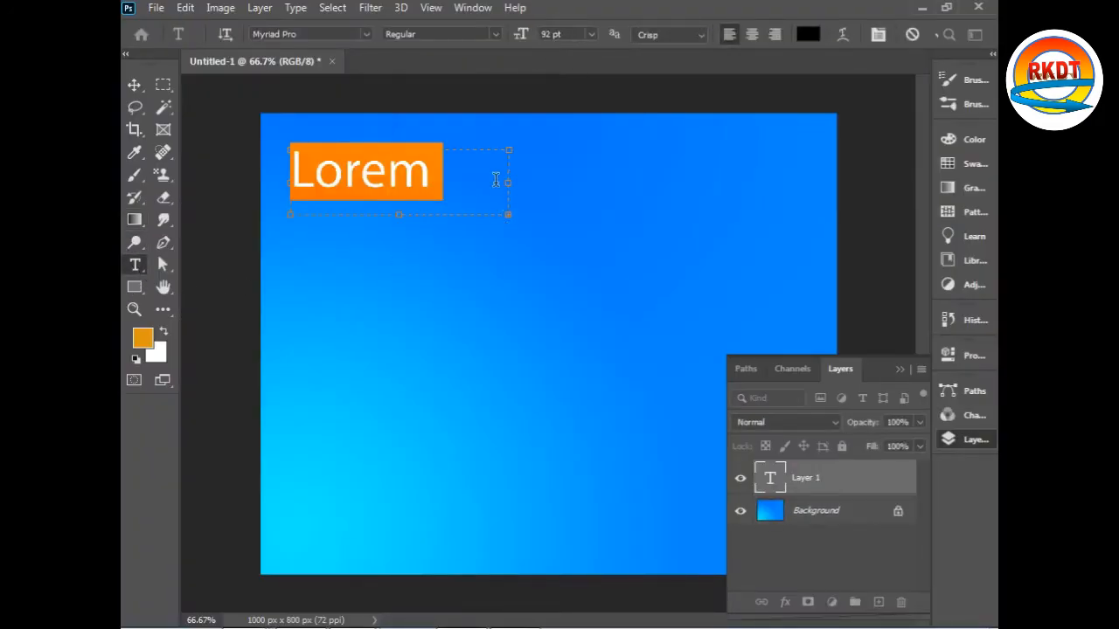
type("HAPPY")
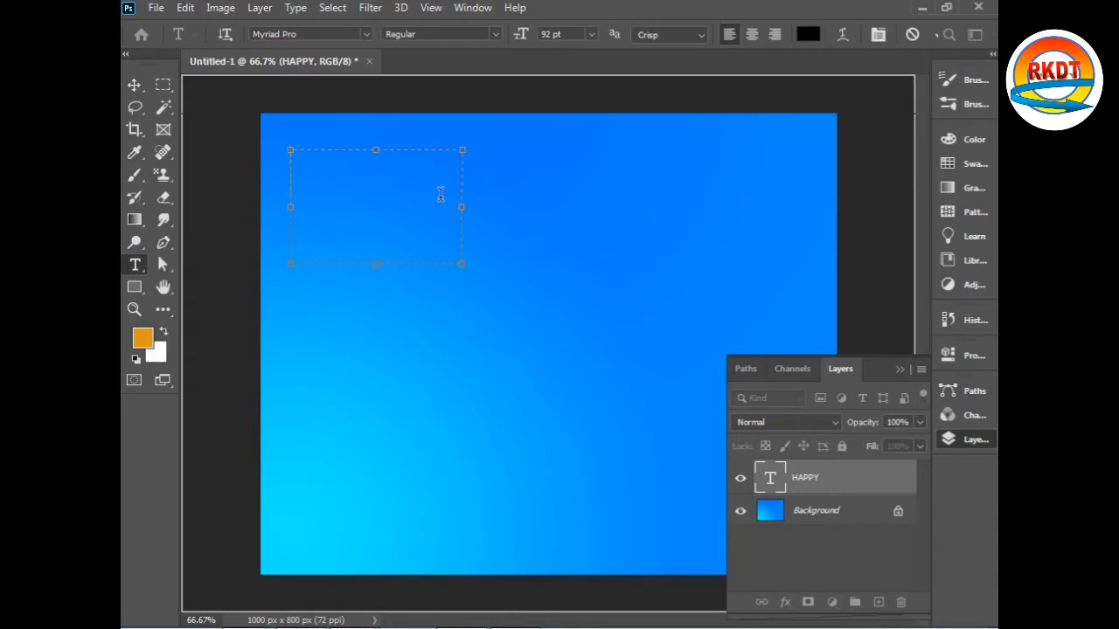
type("HAPPY")
left_click_drag(461, 263, 451, 191)
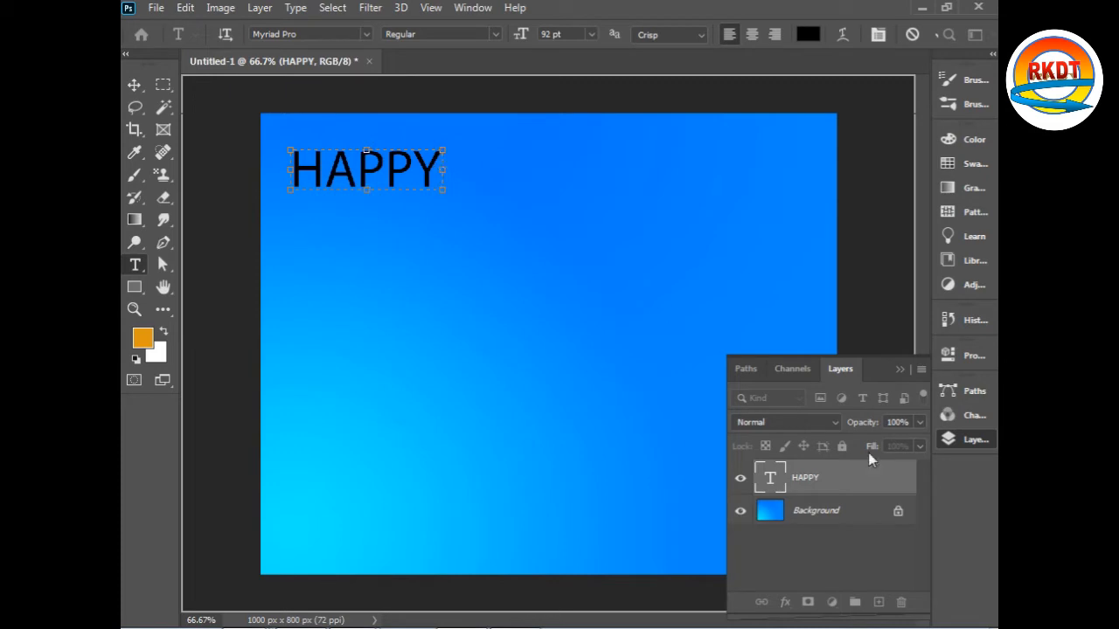
key("ctrl+Return")
Scale the HAPPY text to about 174% and move it into the canvas's upper-left corner.
key("ctrl+t")
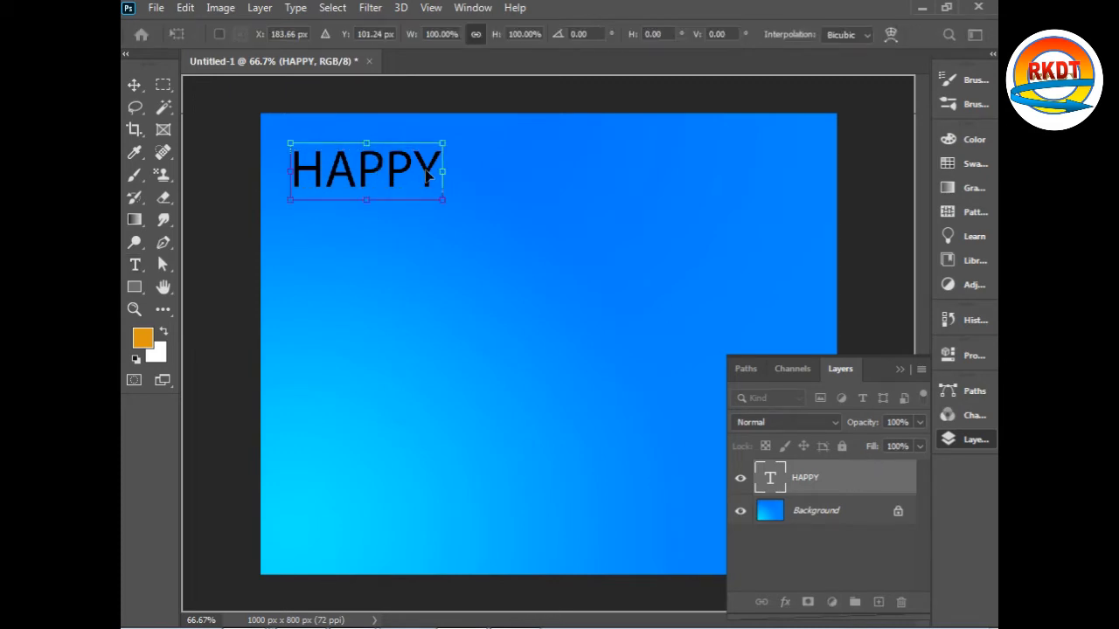
left_click_drag(444, 195, 554, 188)
left_click_drag(341, 189, 310, 166)
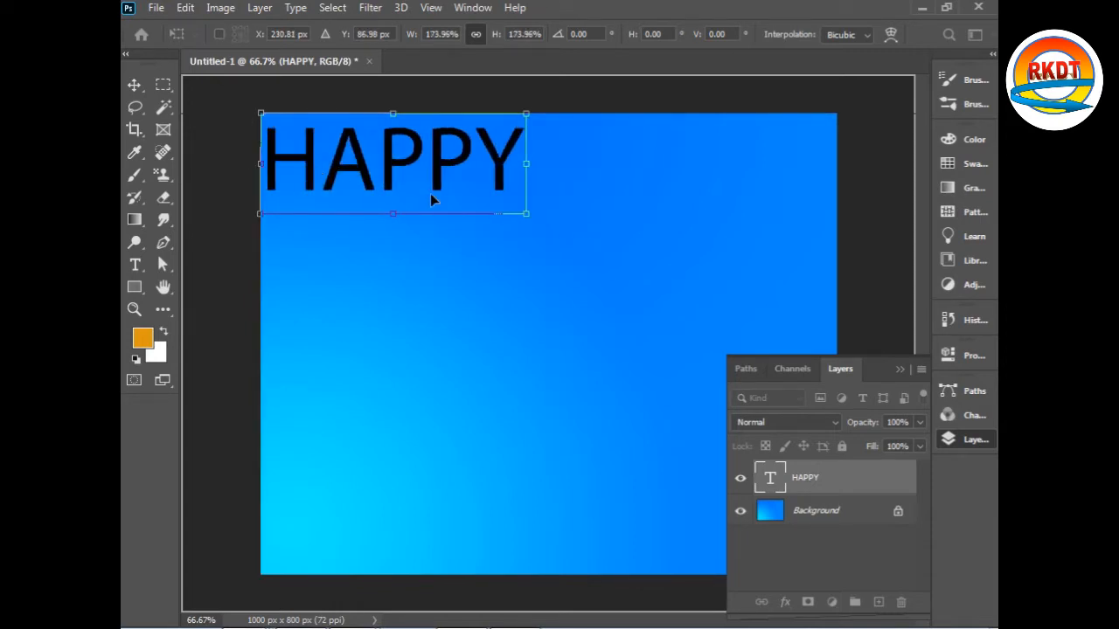
key("Return")
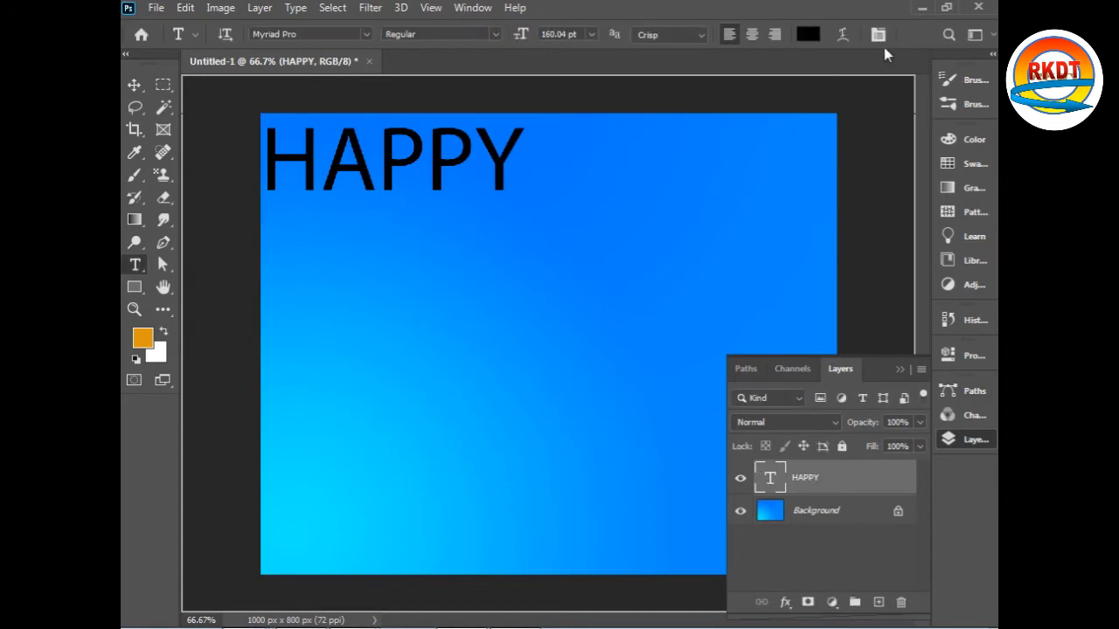
Warp the HAPPY text with the Flag style and shift it slightly down so it lies fully inside the canvas.
left_click(843, 37)
left_click(454, 429)
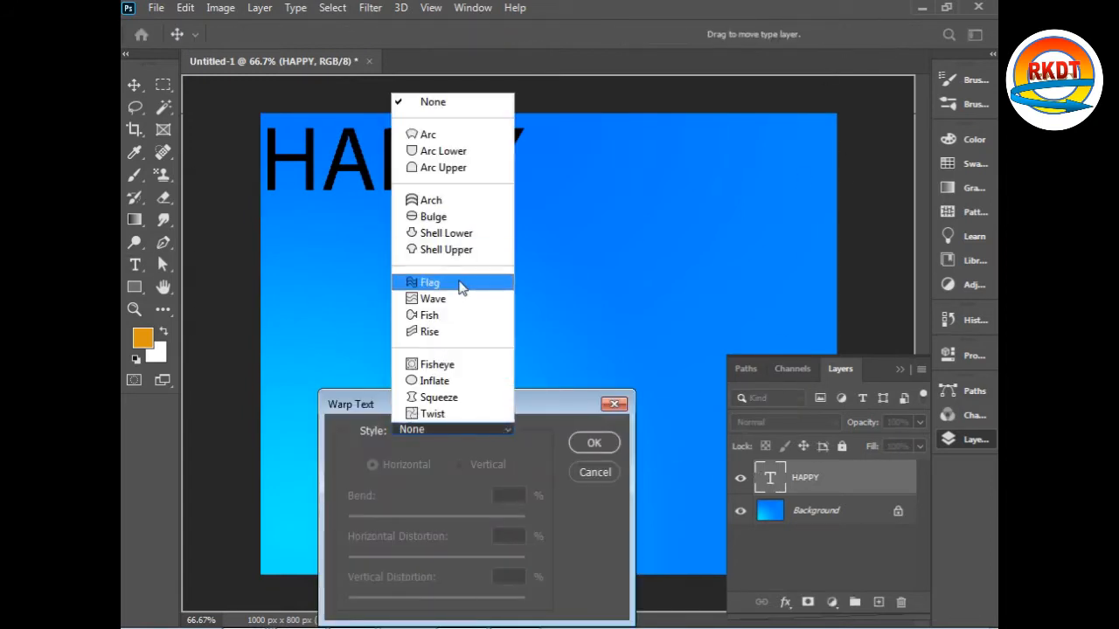
left_click(425, 282)
left_click(593, 443)
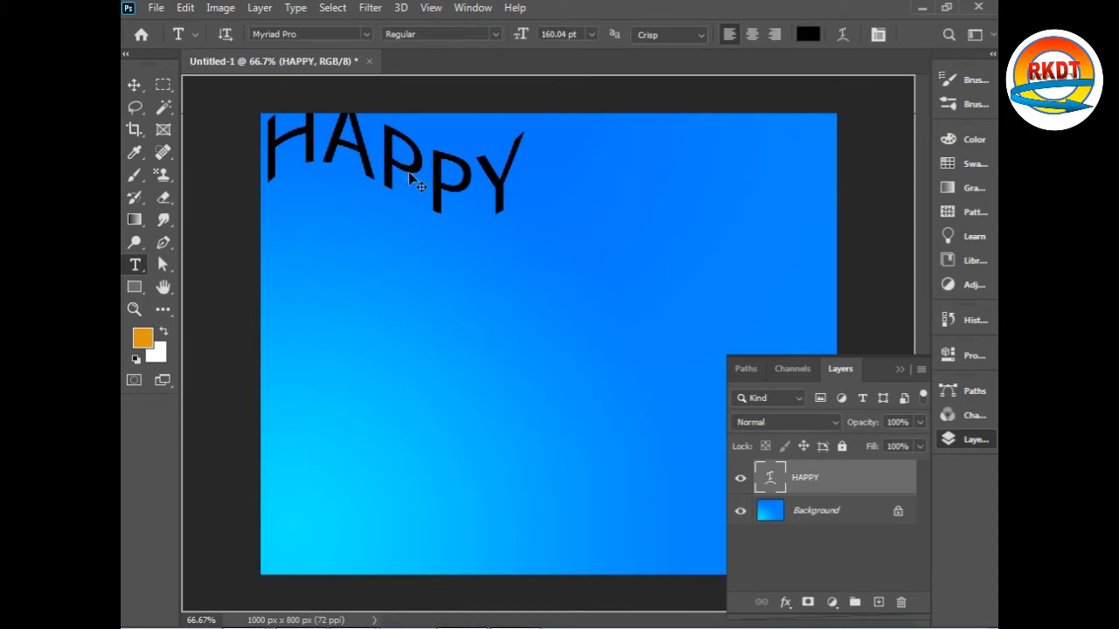
key("ctrl+t")
left_click_drag(394, 212, 379, 235)
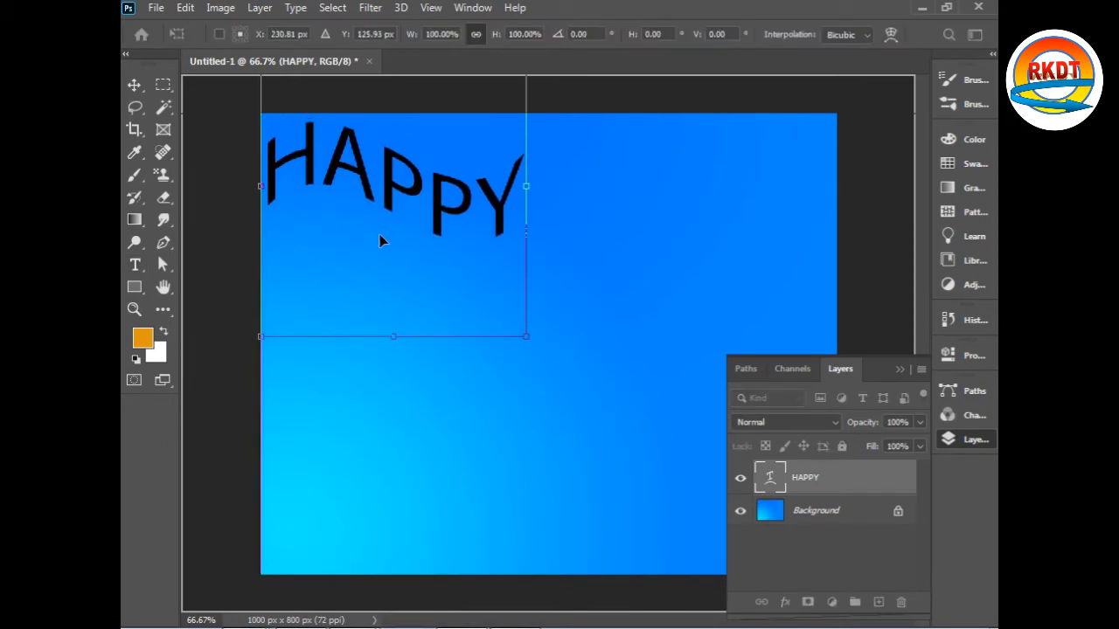
key("Return")
Add a second 92 pt HAPPY text beside the warped one and fit its text box around the word.
left_click(135, 264)
left_click_drag(568, 183, 802, 262)
type("H")
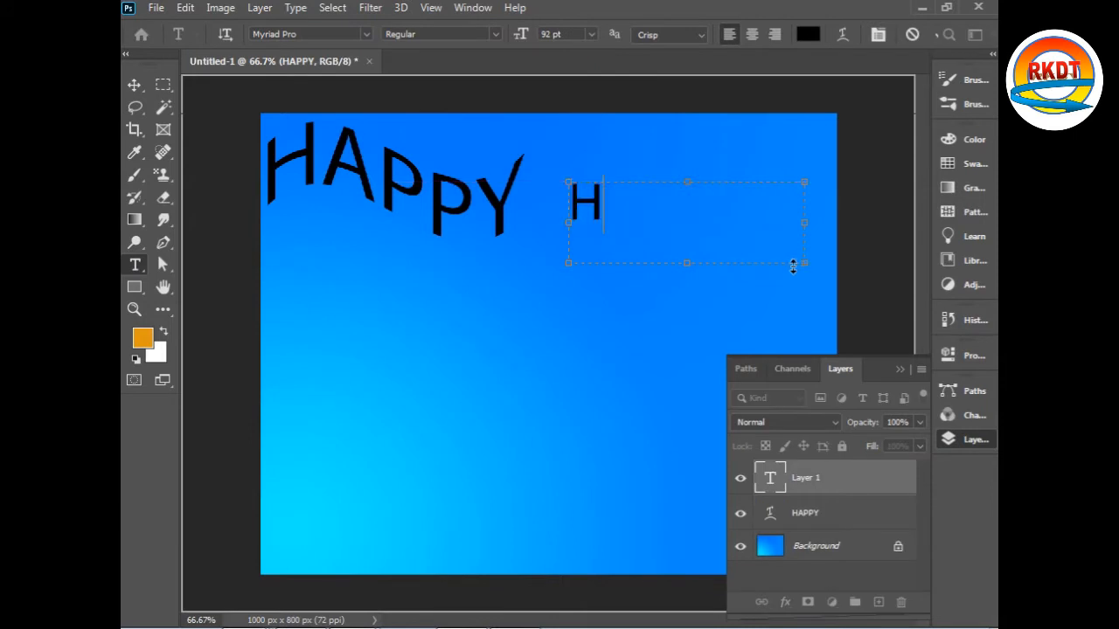
type("APPY")
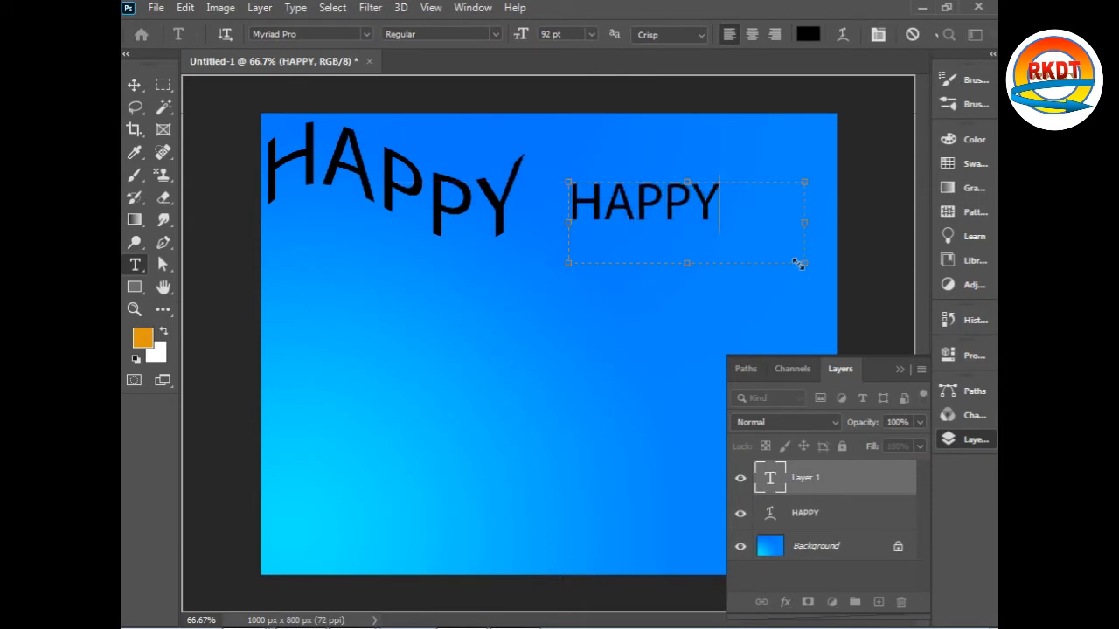
left_click_drag(798, 263, 719, 234)
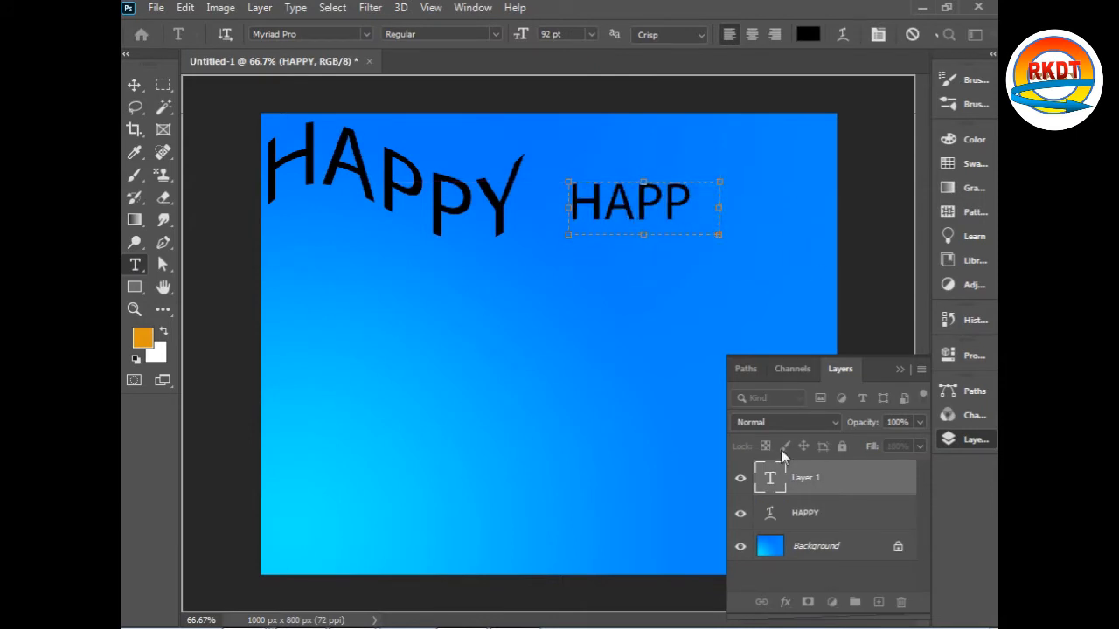
left_click(814, 484)
left_click(686, 206)
left_click_drag(719, 234, 739, 220)
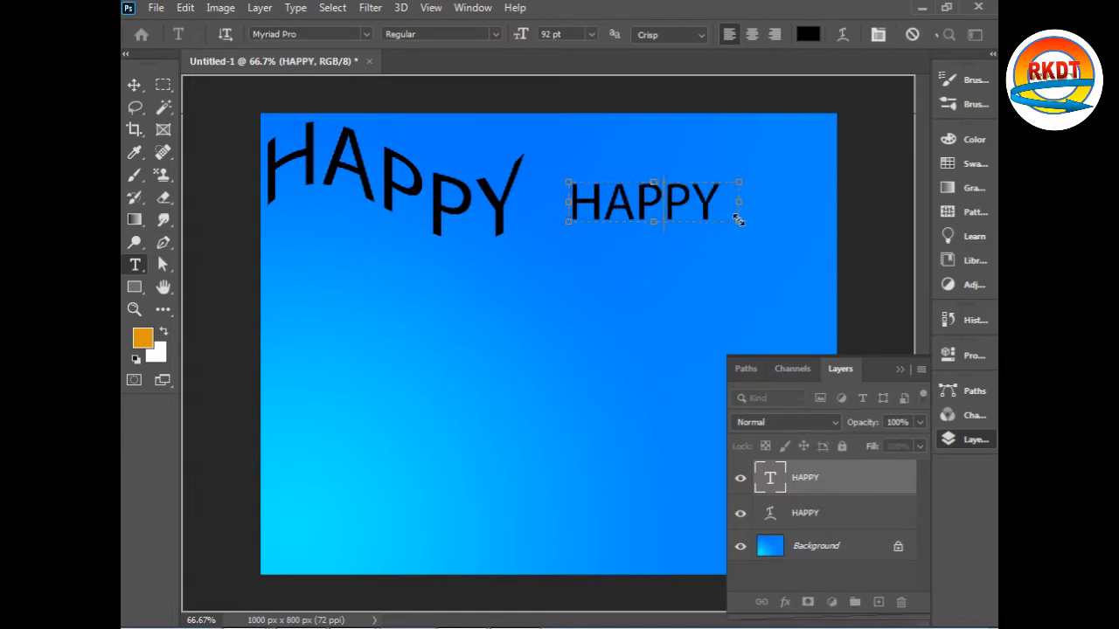
key("ctrl+Return")
Scale the second HAPPY text up to about 153 pt so it fills the canvas's upper-right area.
key("ctrl+t")
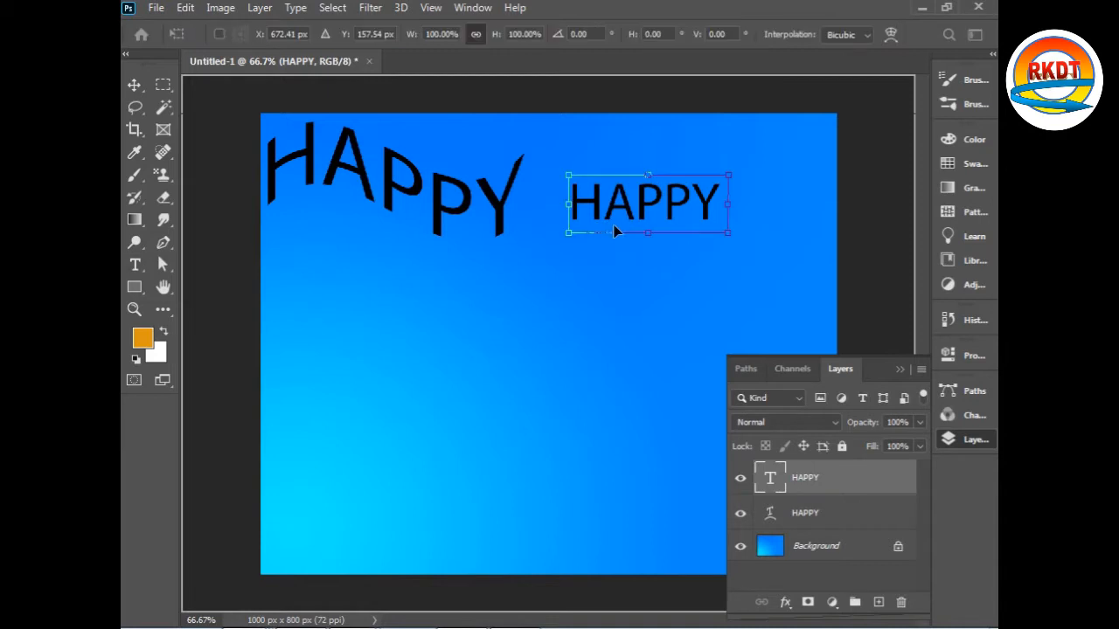
left_click_drag(725, 175, 828, 138)
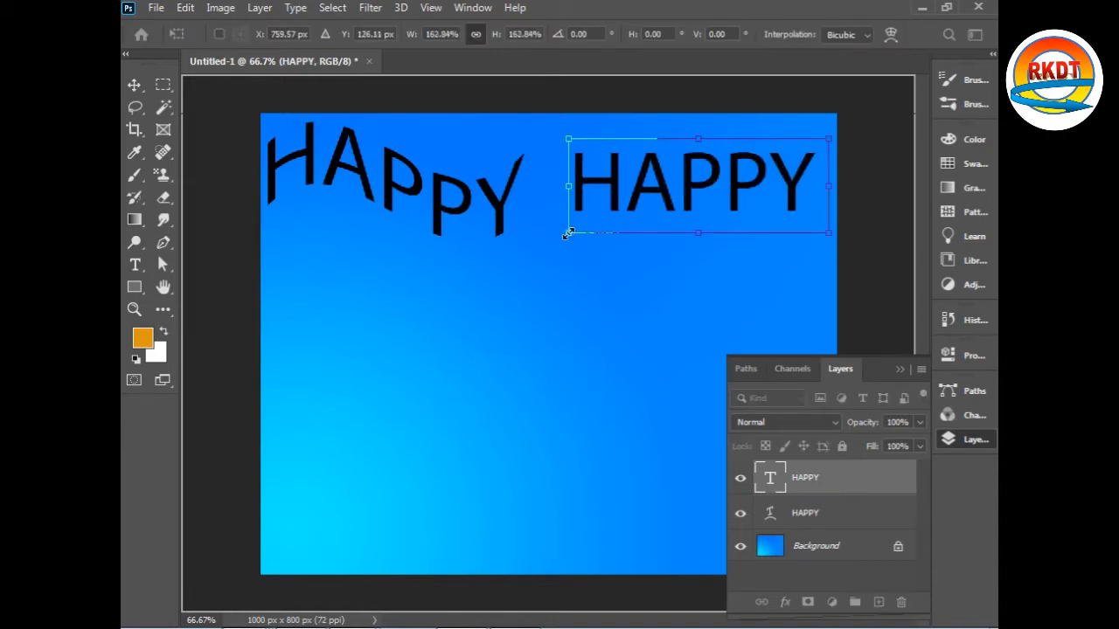
left_click_drag(567, 233, 562, 235)
key("Return")
Warp the second HAPPY text with the horizontal Flag style at +50% bend.
key("t")
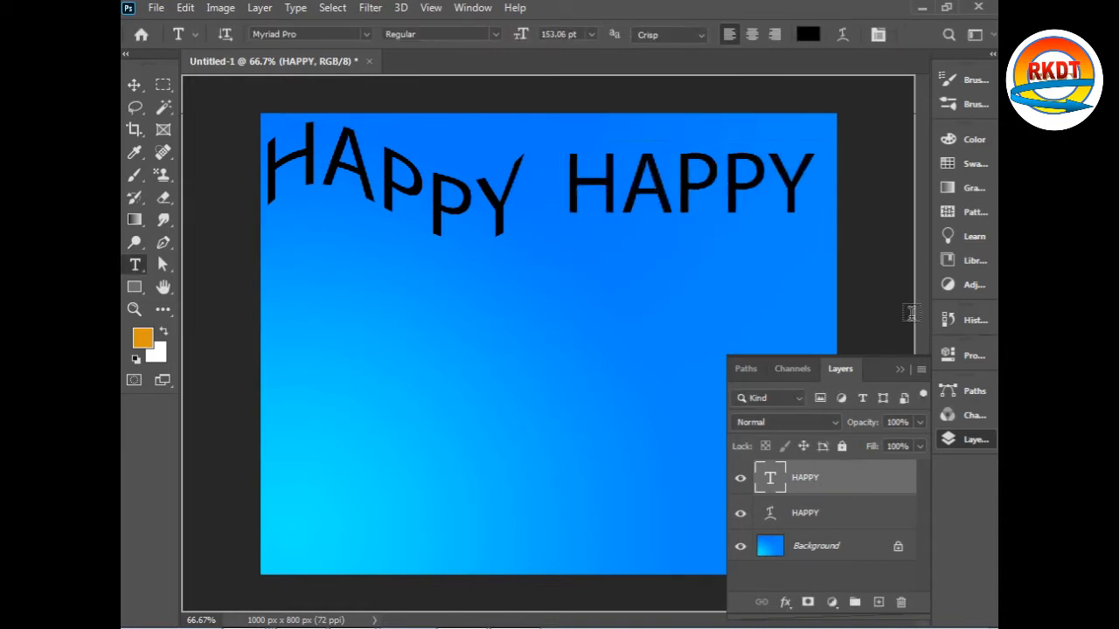
left_click(842, 34)
left_click(505, 430)
left_click(450, 283)
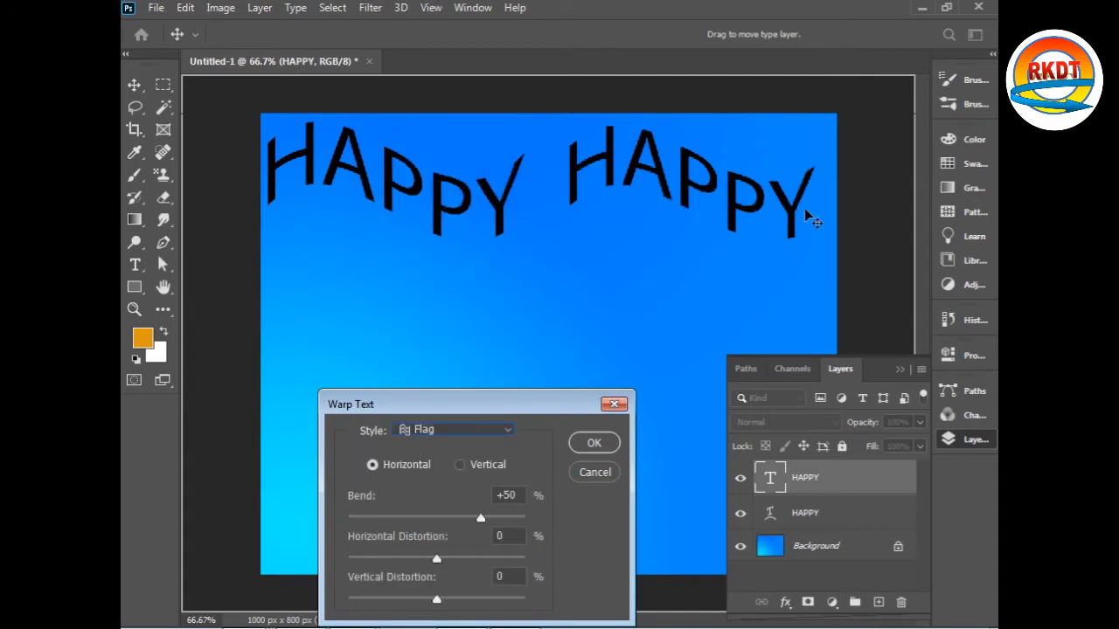
left_click(586, 442)
Rotate the second HAPPY text by about -10°.
key("ctrl+t")
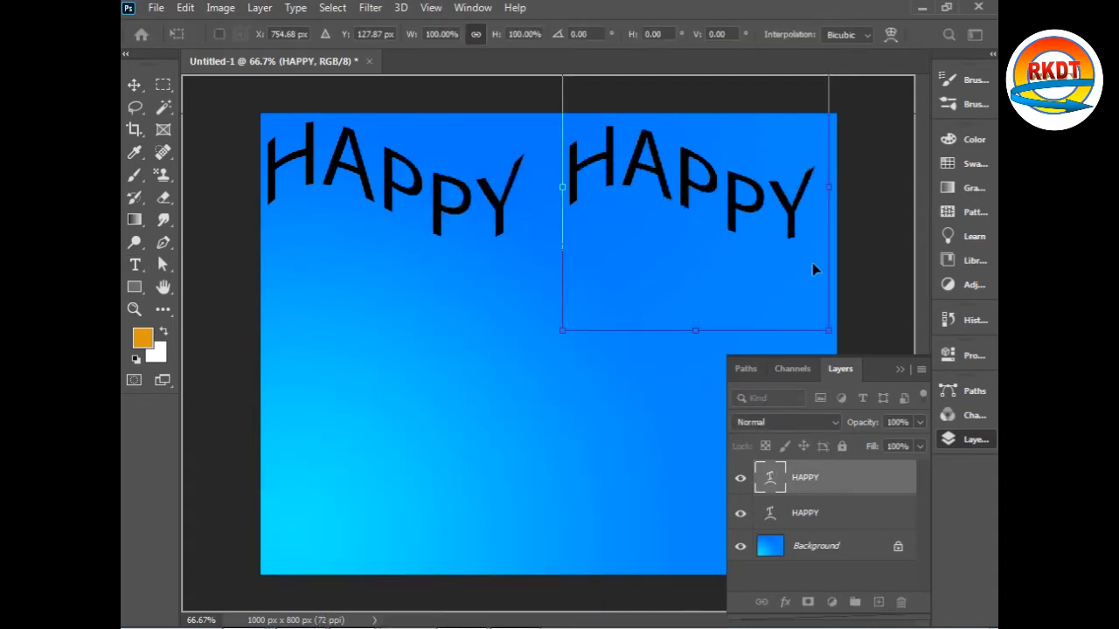
left_click_drag(872, 199, 880, 165)
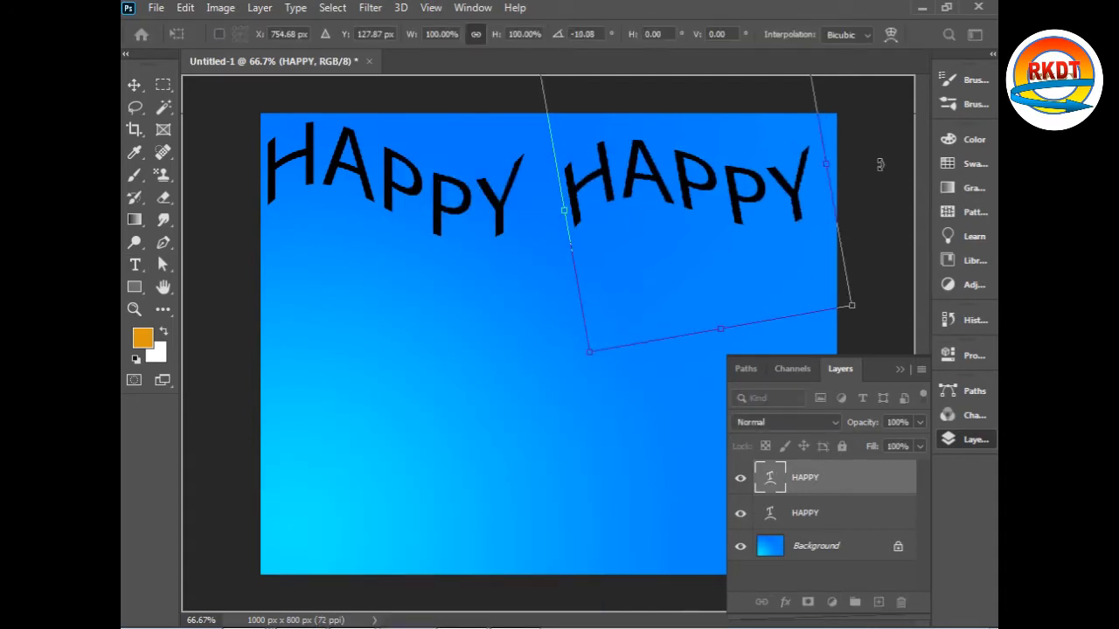
left_click(793, 477)
Add the text BIRTHDAY at 92 pt in the middle of the canvas and fit its text box.
mouse_move(371, 331)
left_mouse_down()
mouse_move(719, 343)
mouse_move(729, 414)
left_mouse_up()
key("Delete")
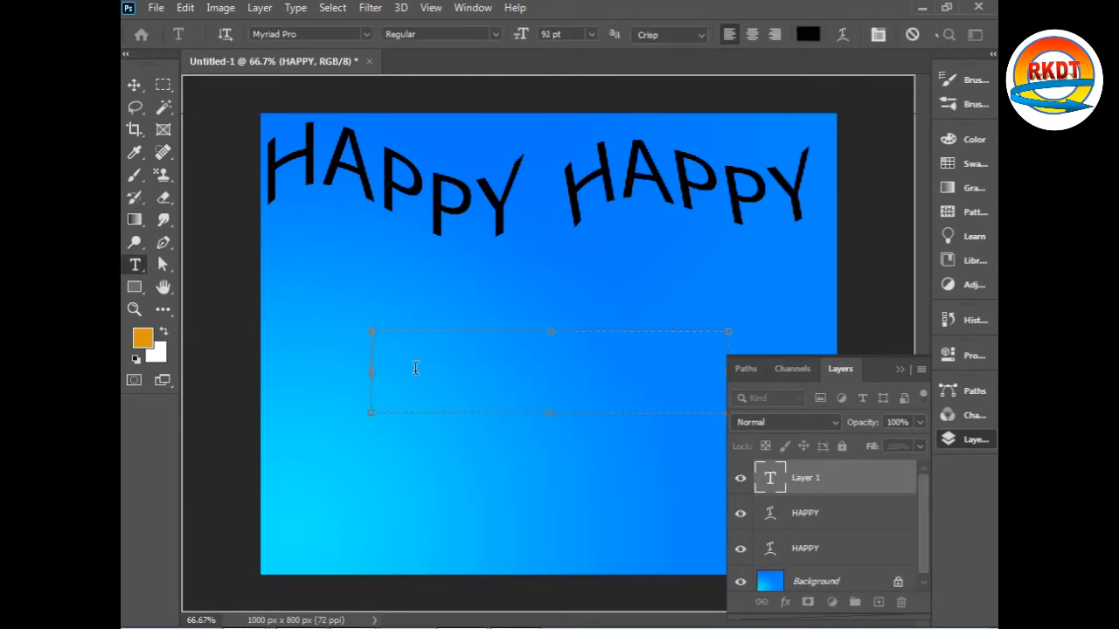
type("BIRTHDAY")
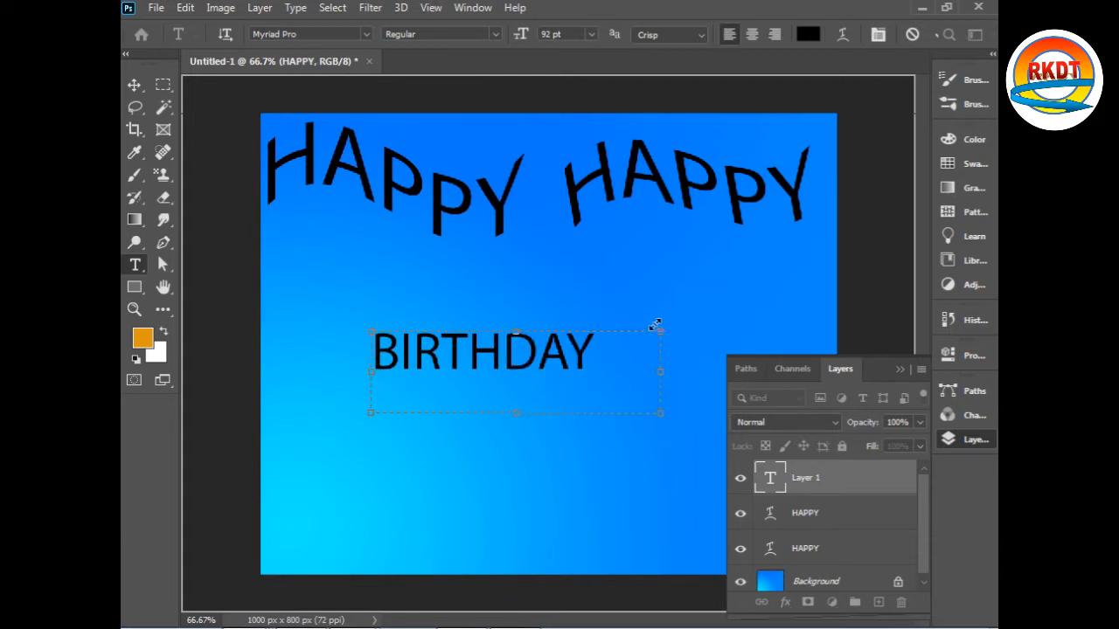
left_click_drag(656, 325, 595, 314)
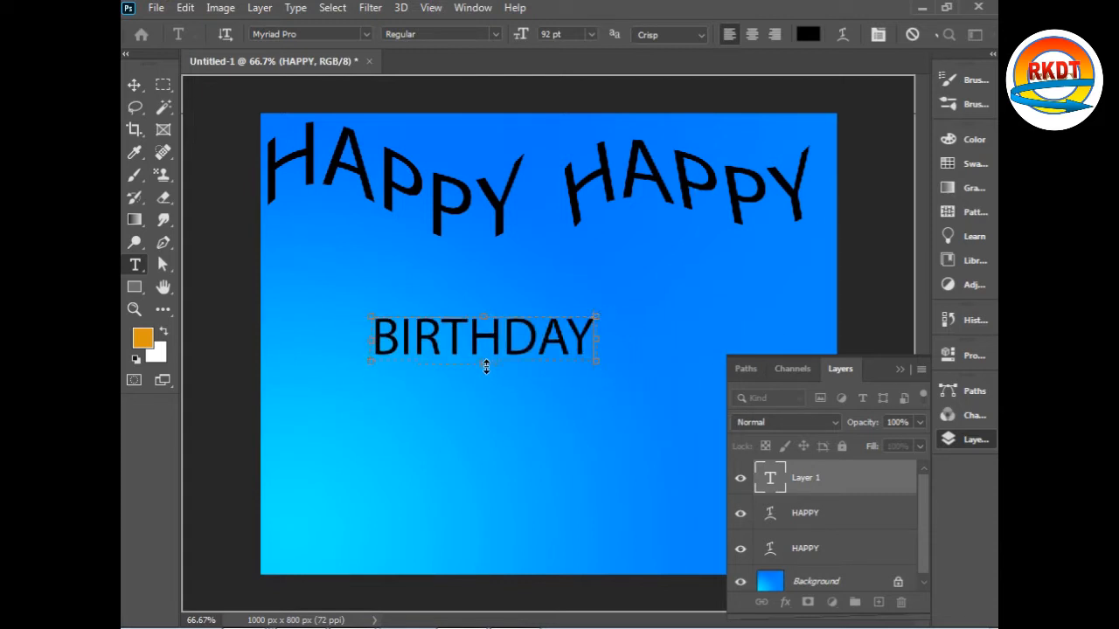
key("ctrl+Return")
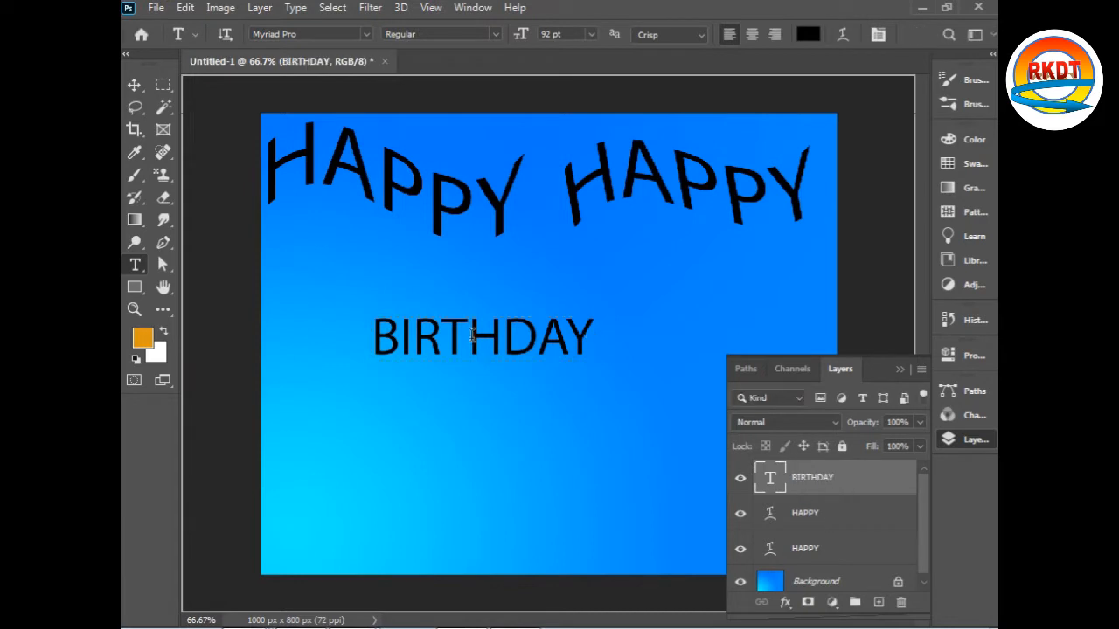
Scale the BIRTHDAY text to about 207% so it spans most of the canvas width.
key("ctrl+t")
left_click_drag(597, 339, 804, 339)
left_click_drag(371, 340, 338, 340)
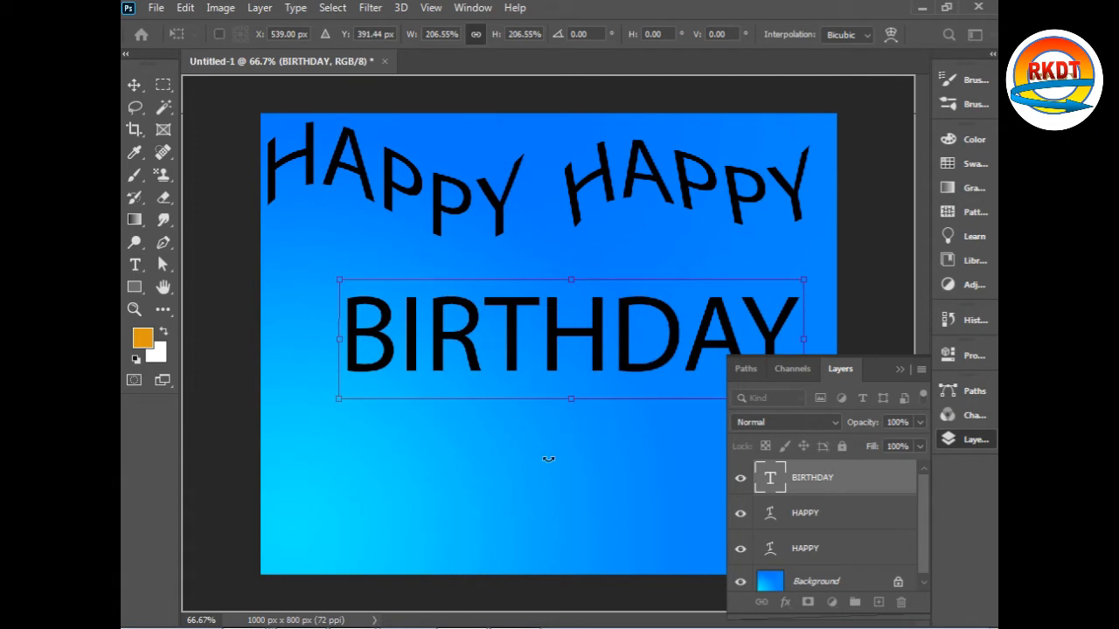
key("Return")
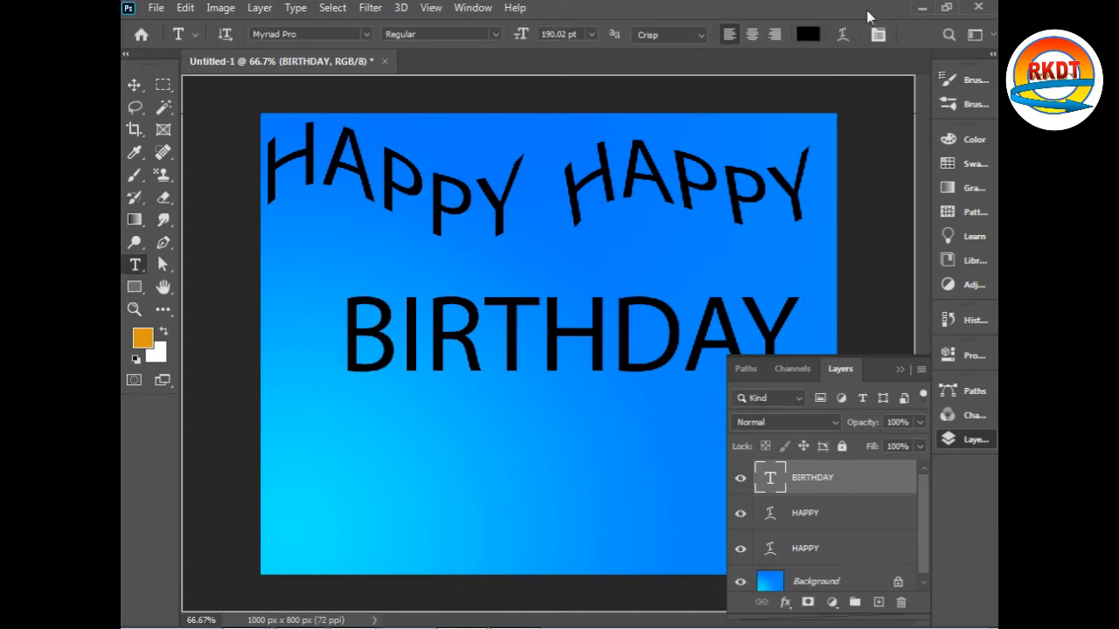
Compare the Fish, Flag and Rise warp styles on the BIRTHDAY text and apply Fish.
left_click(844, 35)
left_click(514, 427)
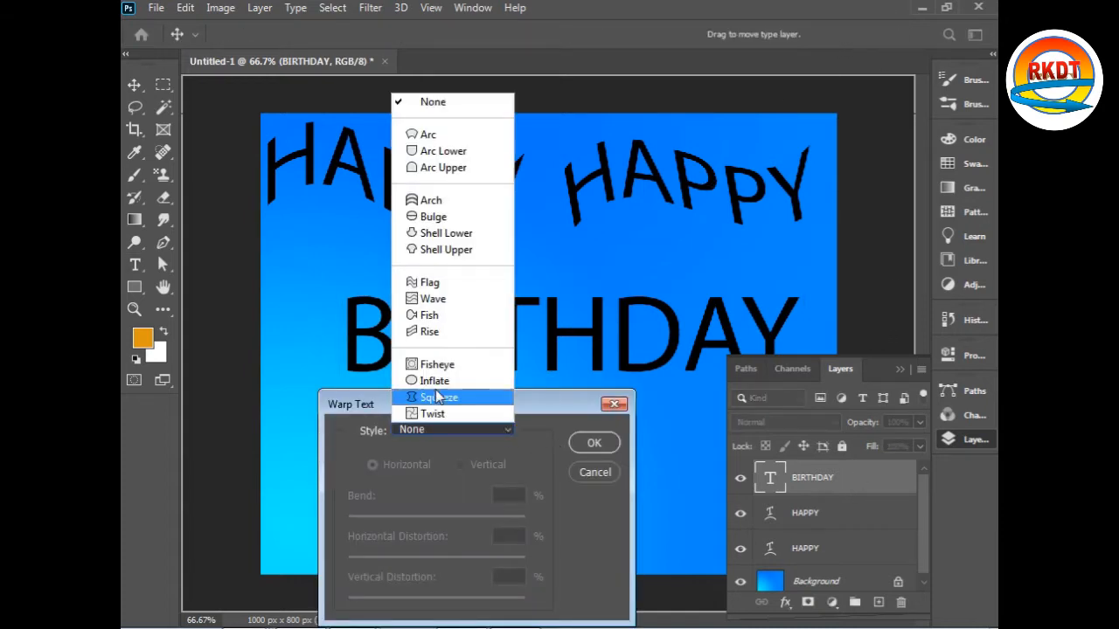
left_click(429, 315)
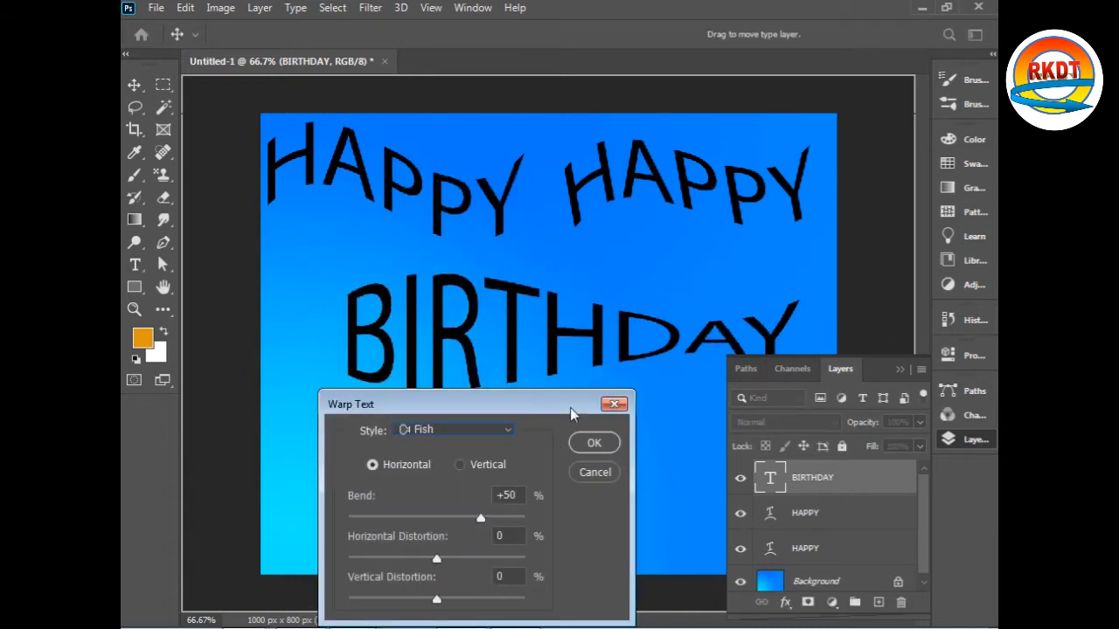
left_click(501, 434)
left_click(469, 286)
left_click(507, 429)
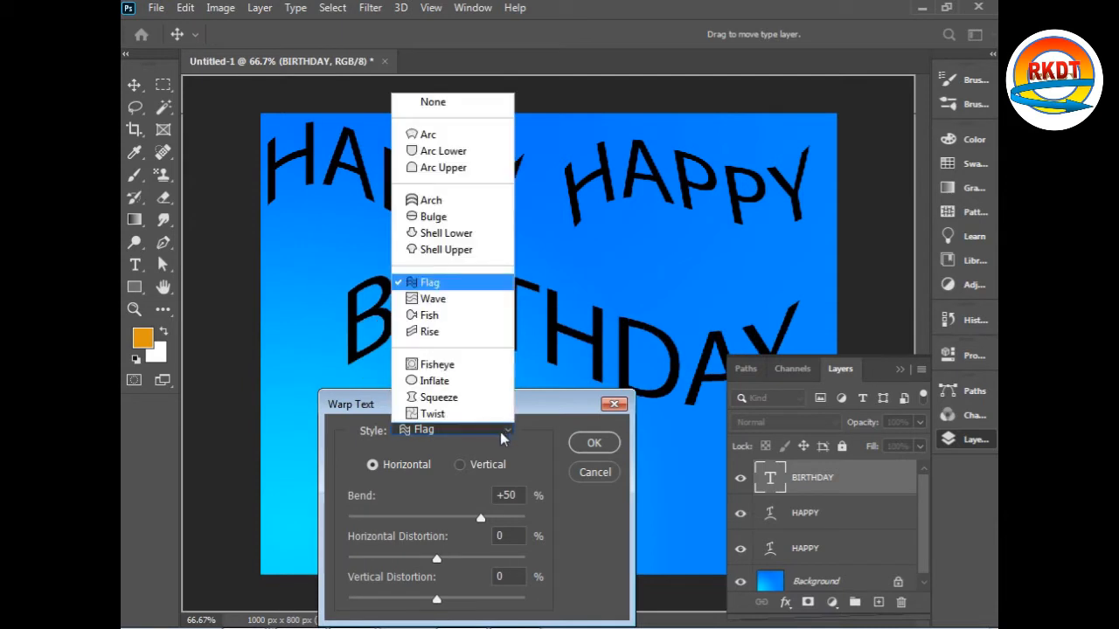
left_click(470, 330)
left_click(503, 434)
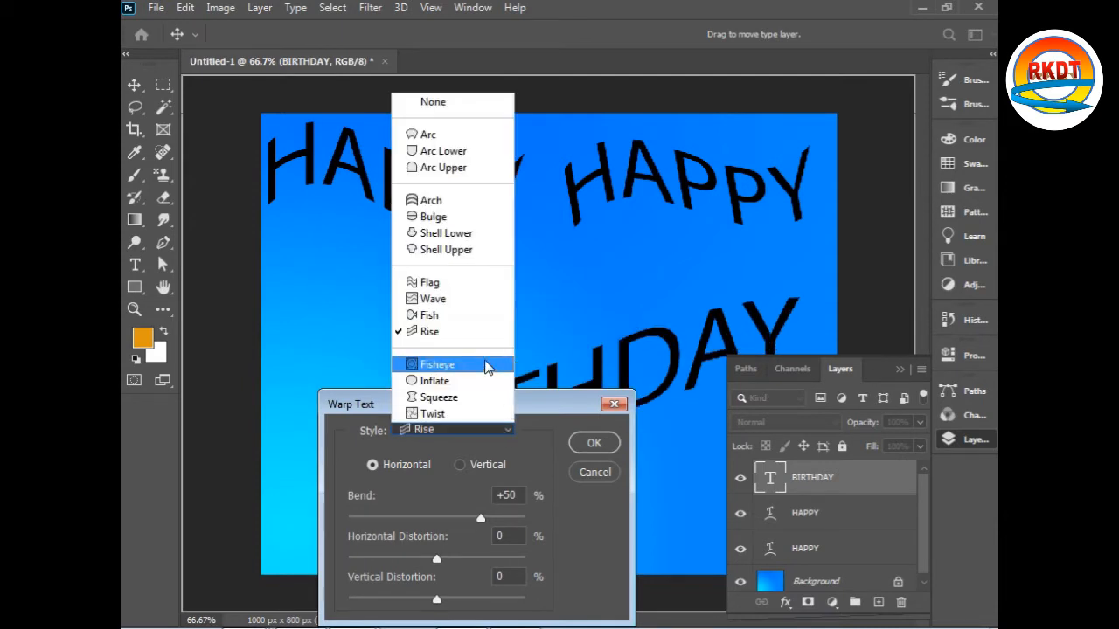
left_click(487, 316)
left_click(594, 443)
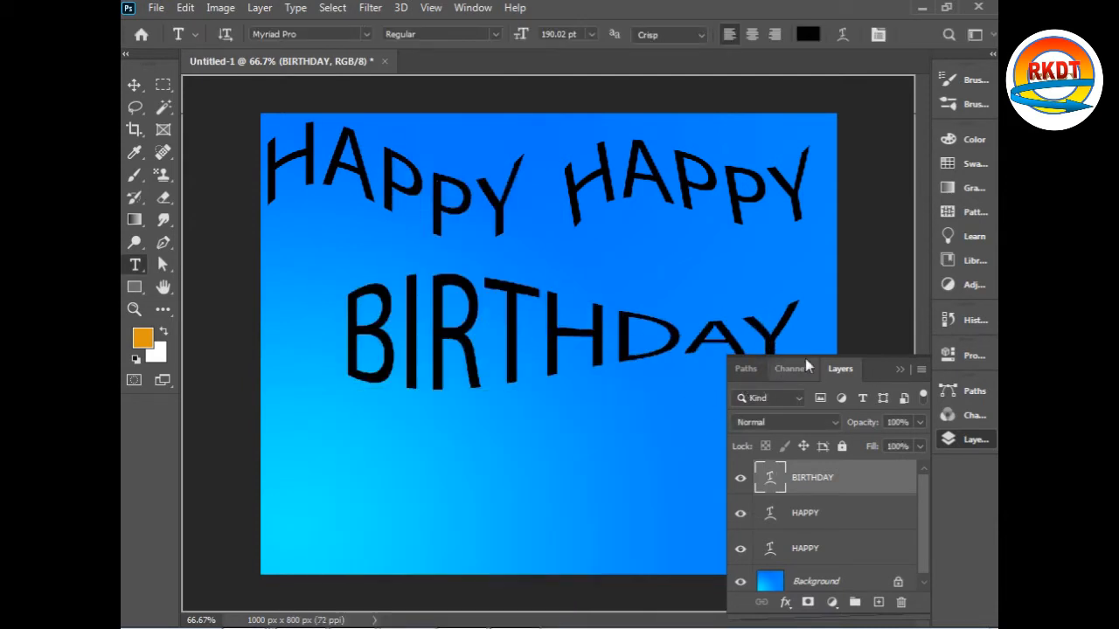
Open the red rose bouquet image images (2) from the new pro folder in the Pictures library.
left_click(157, 8)
left_click(175, 42)
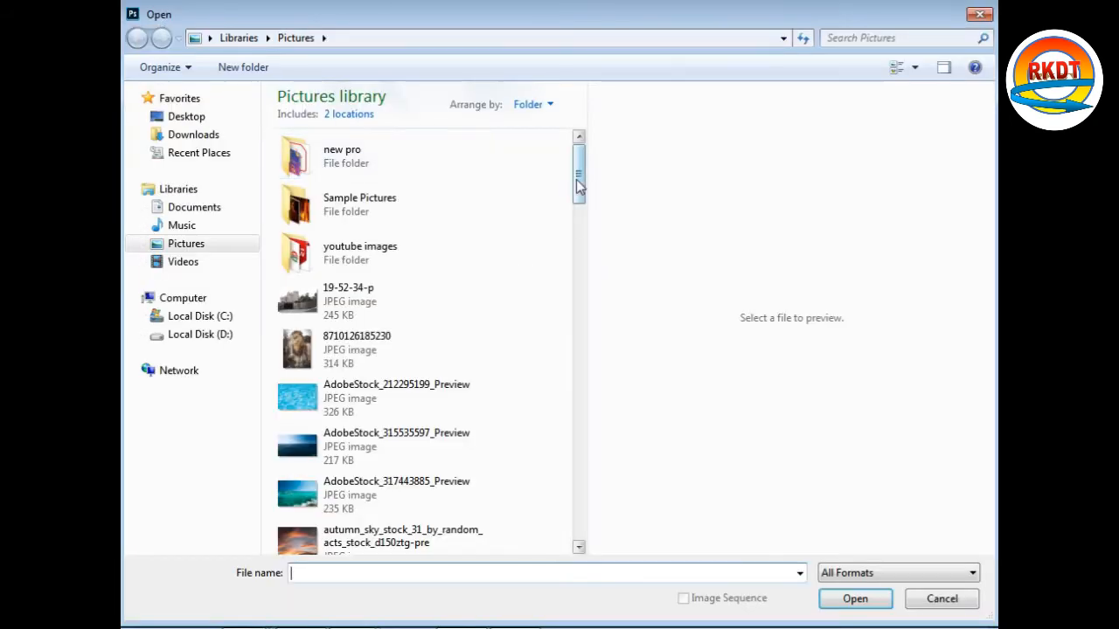
left_click_drag(578, 166, 568, 542)
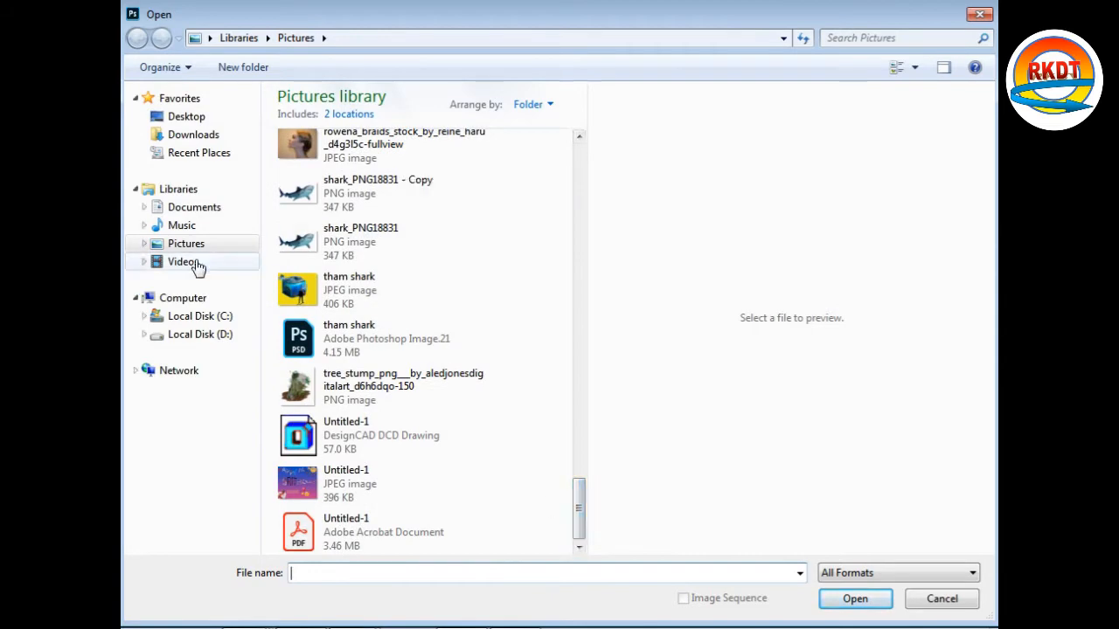
left_click(195, 246)
double_click(381, 171)
scroll(577, 334, "down", 5)
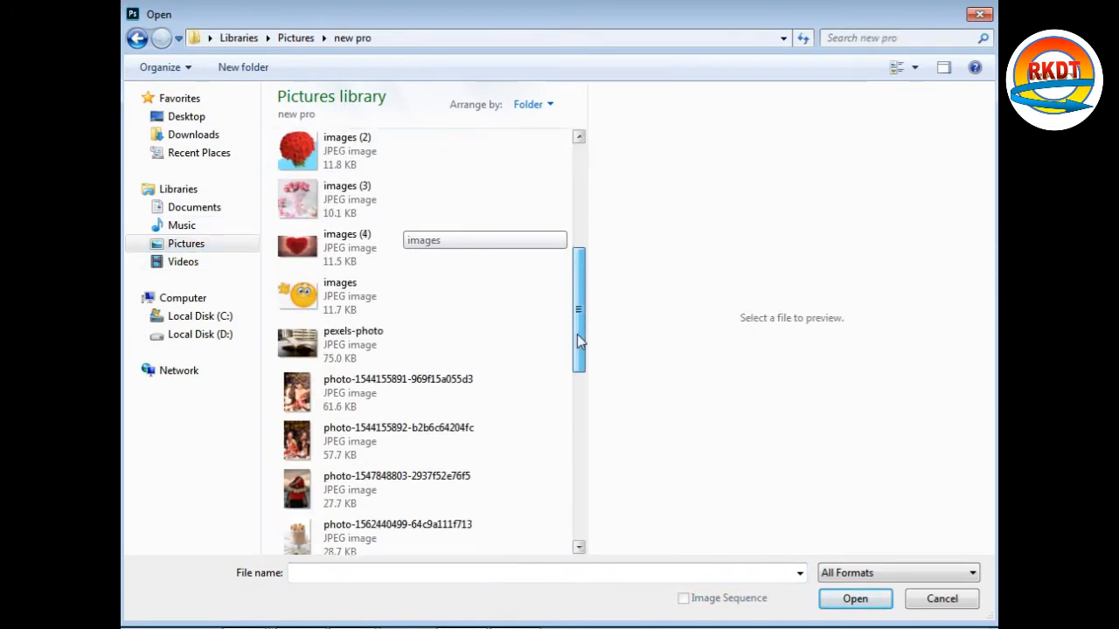
scroll(379, 343, "up", 3)
double_click(379, 343)
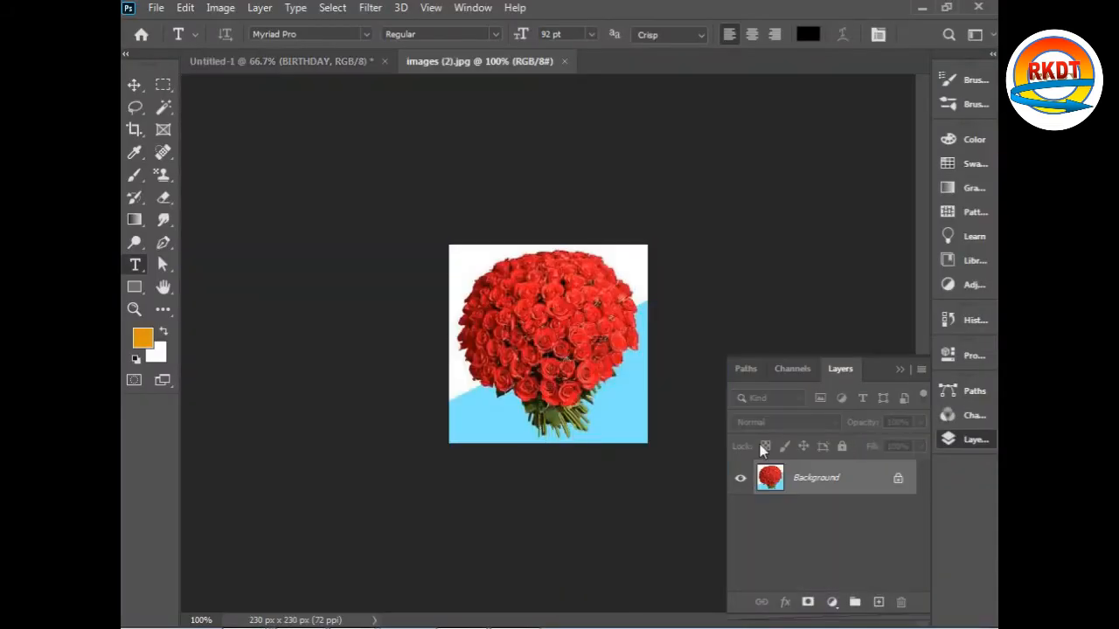
Place the red rose image over the first HAPPY's H and clip it to that text layer.
left_click_drag(515, 416, 305, 210)
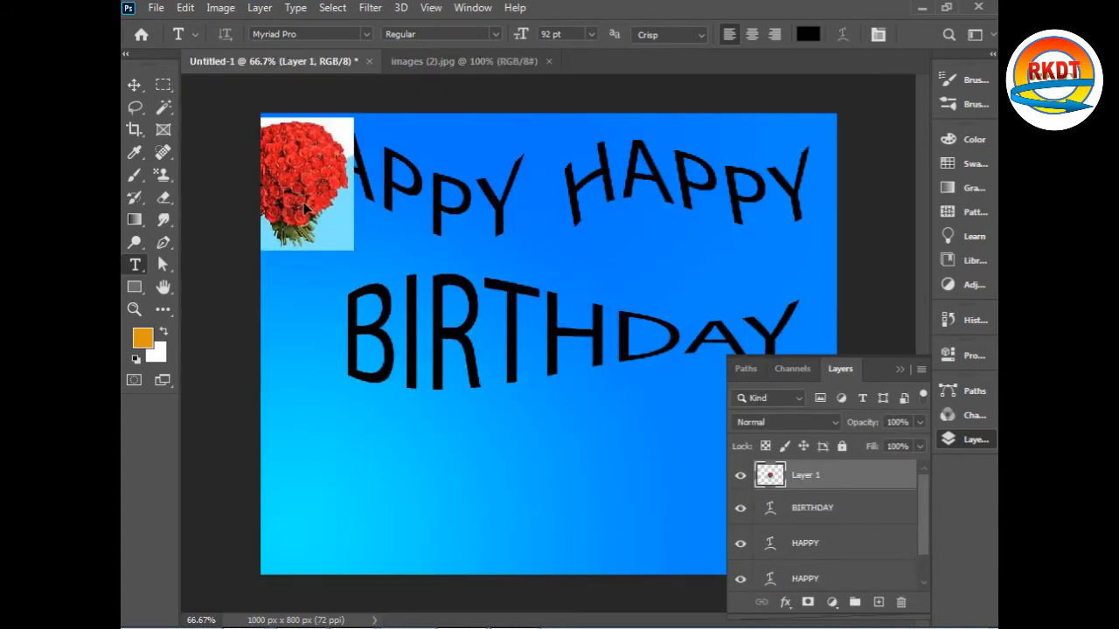
left_click_drag(881, 485, 842, 554)
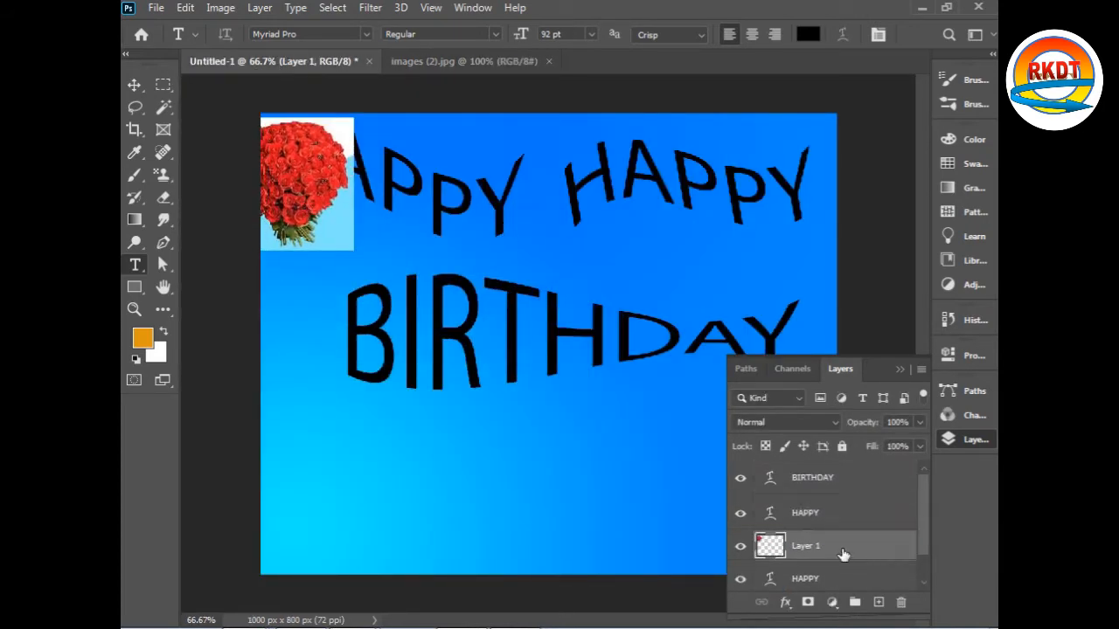
right_click(842, 554)
left_click(682, 248)
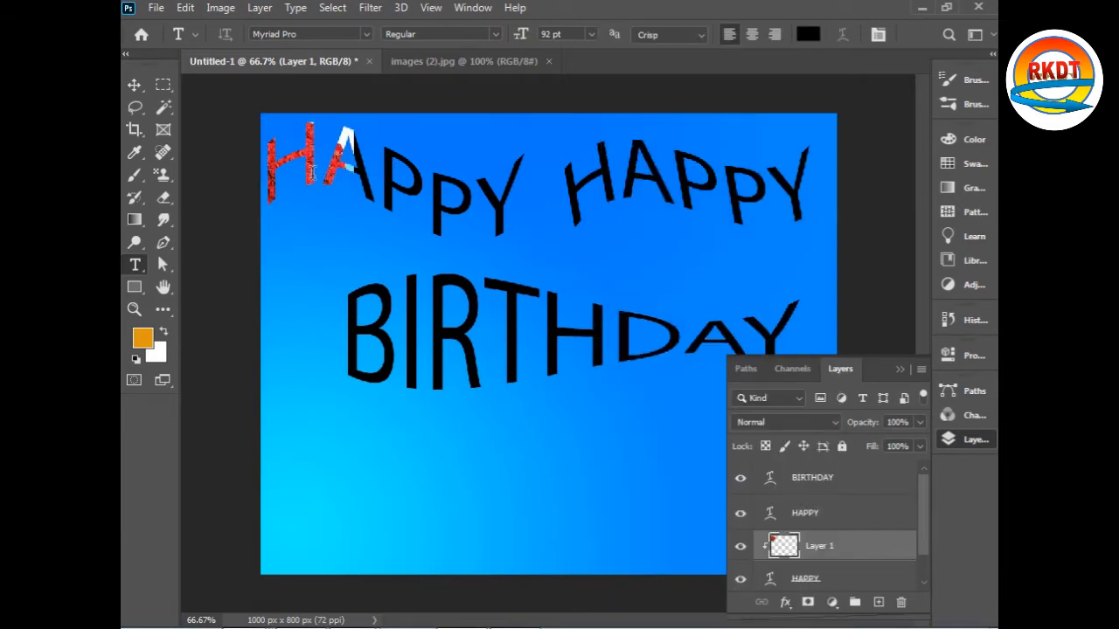
left_click_drag(328, 175, 322, 164)
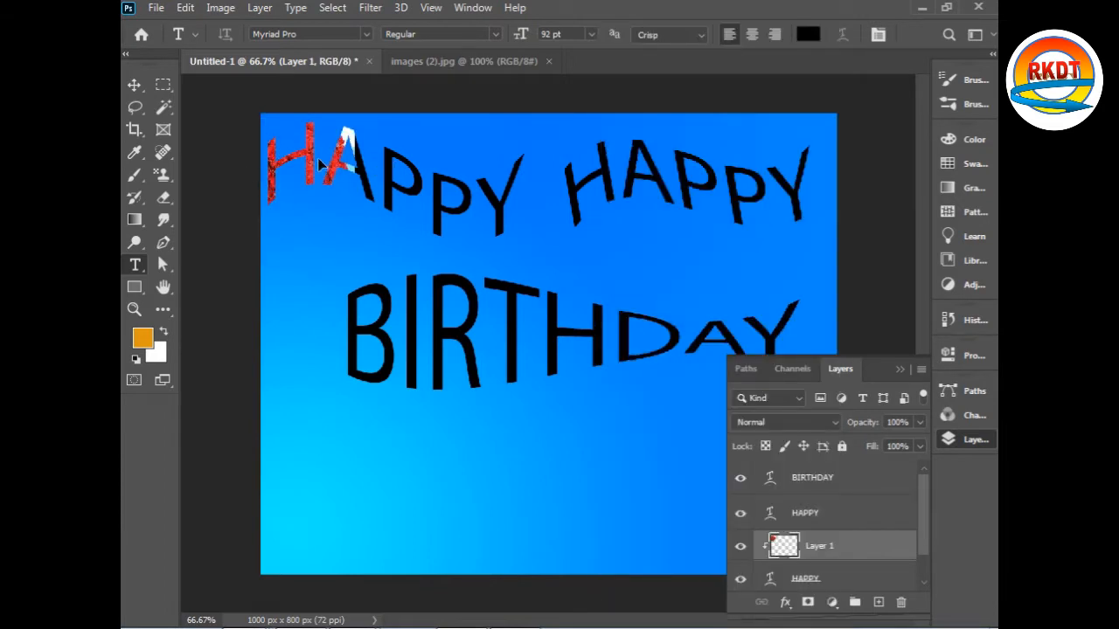
Add a layer mask to the red rose layer and brush its picture off the letter A in black.
left_click(808, 602)
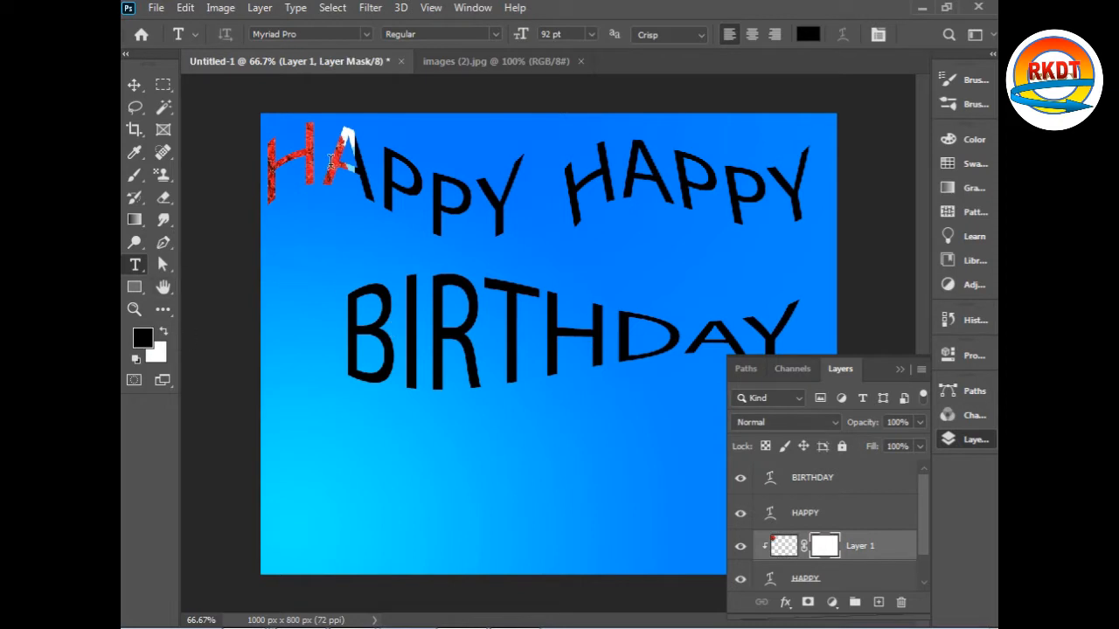
key("b")
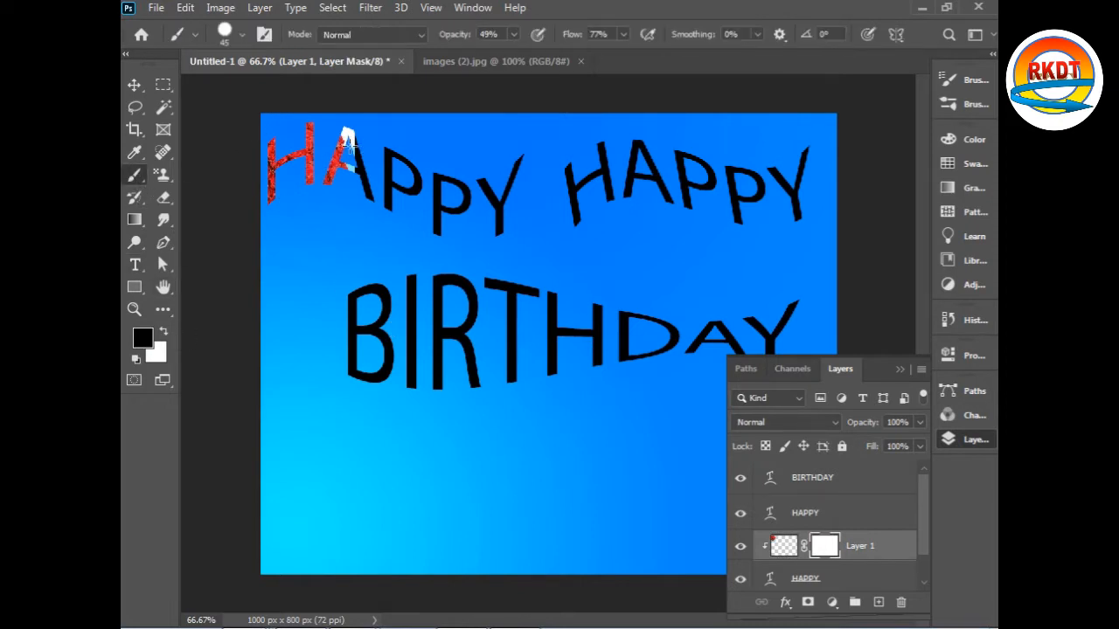
mouse_move(347, 137)
left_mouse_down()
mouse_move(347, 208)
mouse_move(370, 233)
mouse_move(359, 167)
mouse_move(340, 143)
mouse_move(323, 199)
left_mouse_up()
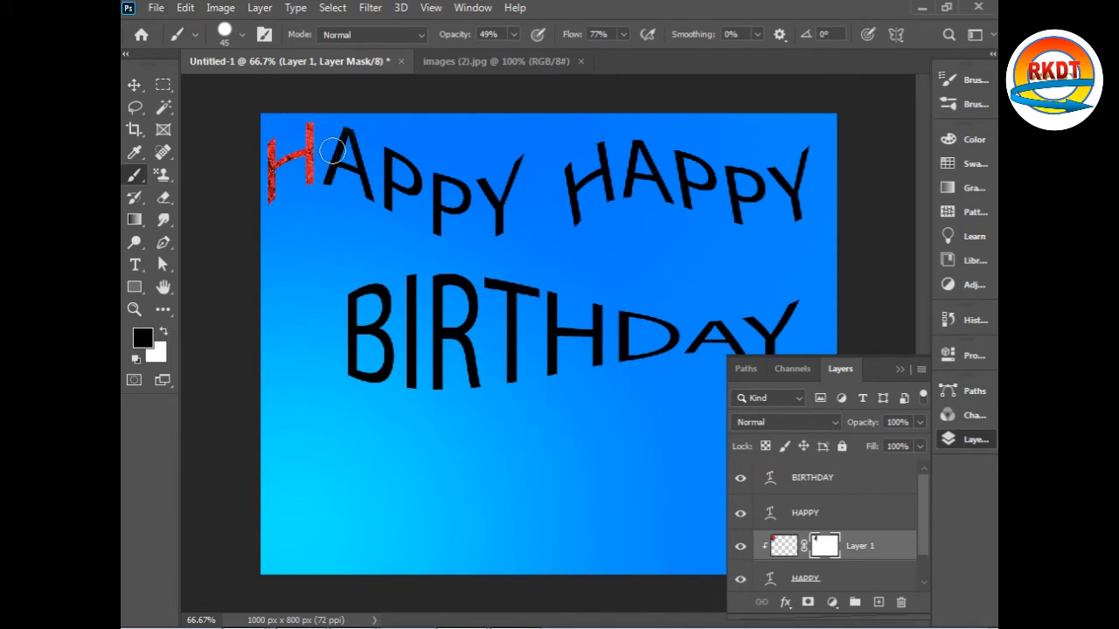
Open images (3) from the new pro folder, copy the whole picture, and close images (2).jpg.
left_click(157, 8)
left_click(156, 9)
left_click(175, 42)
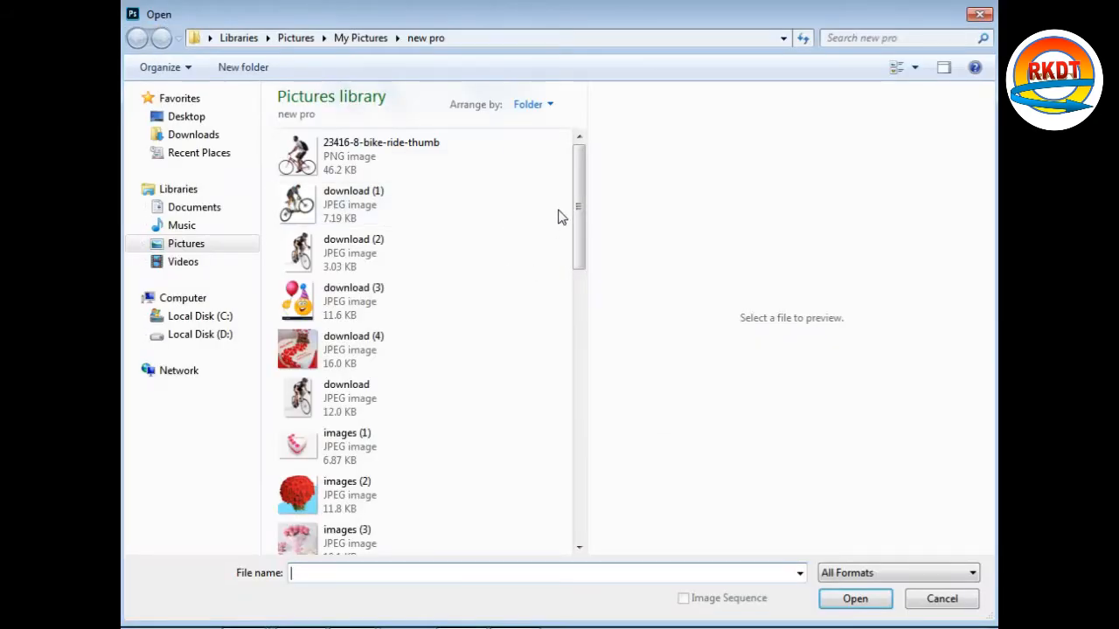
left_click_drag(579, 201, 578, 303)
left_click(346, 229)
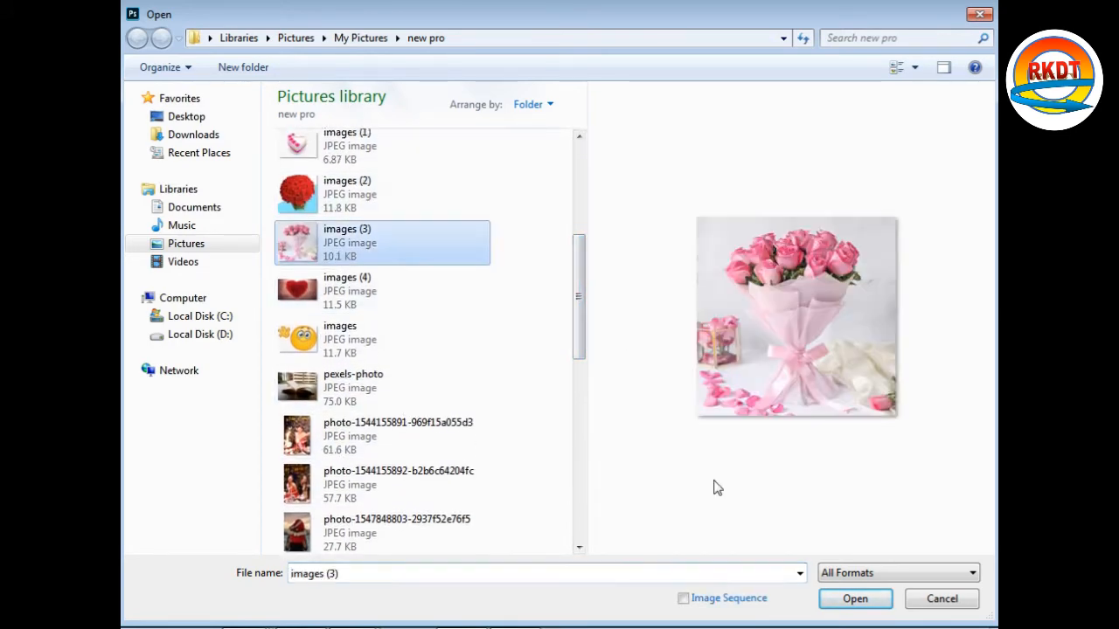
left_click(855, 599)
key("ctrl+a")
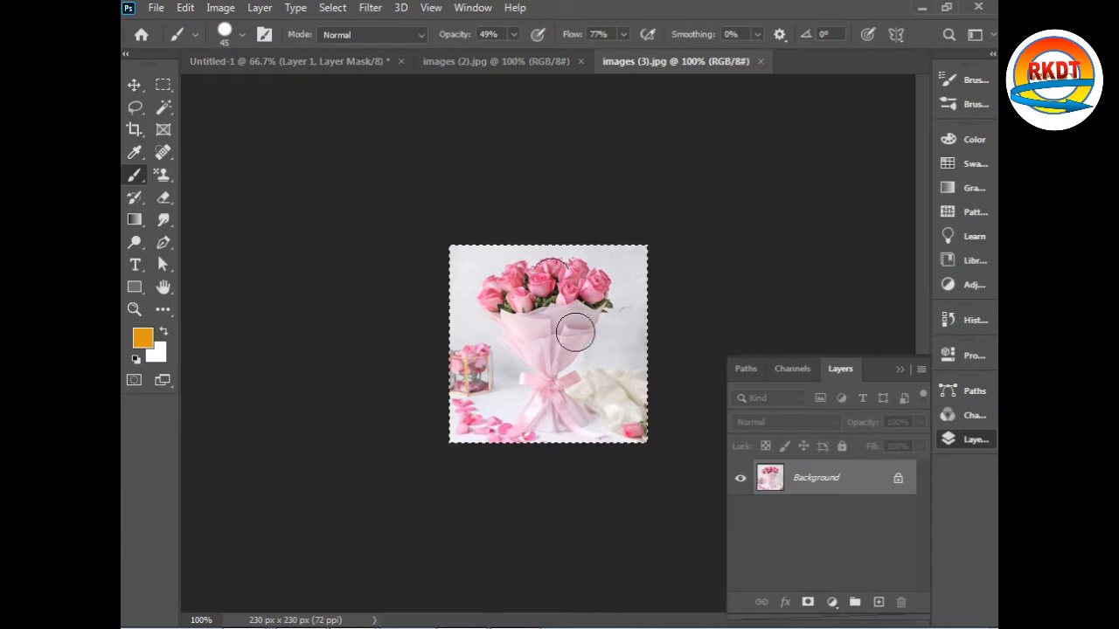
left_click(580, 61)
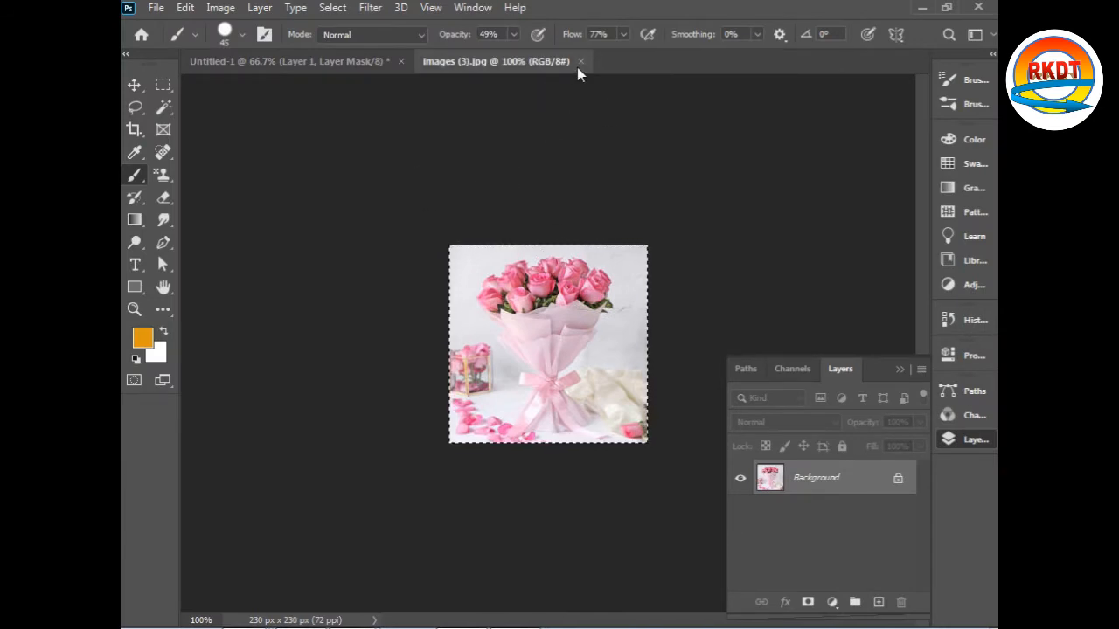
Paste the pink rose picture into the Untitled-1 design and clip it to the first HAPPY text.
left_click(280, 62)
key("ctrl+v")
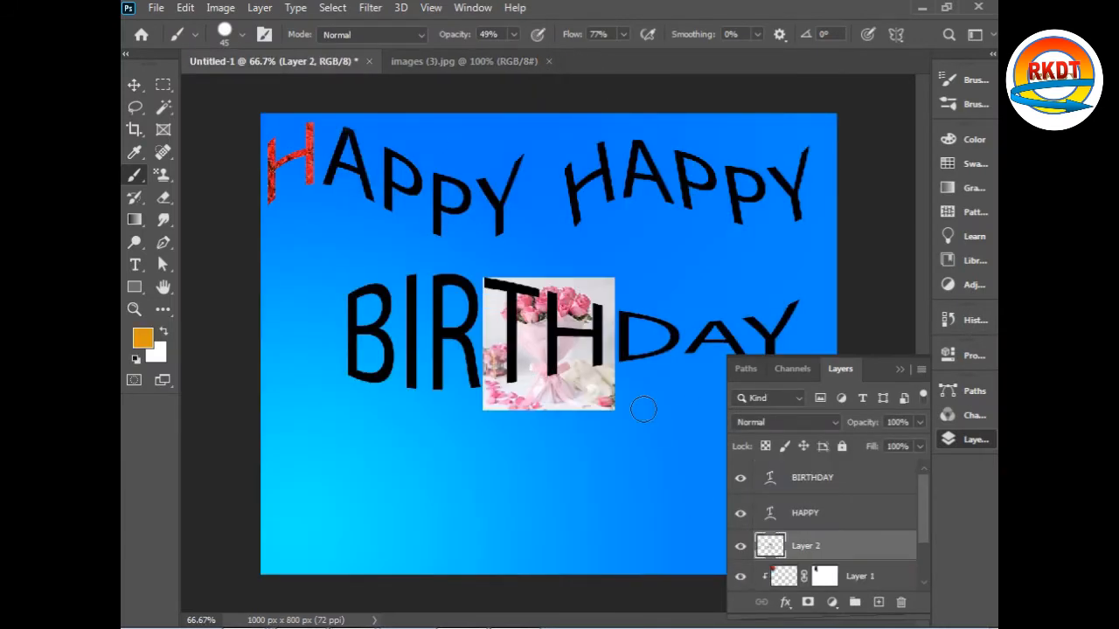
left_click(542, 384, "ctrl")
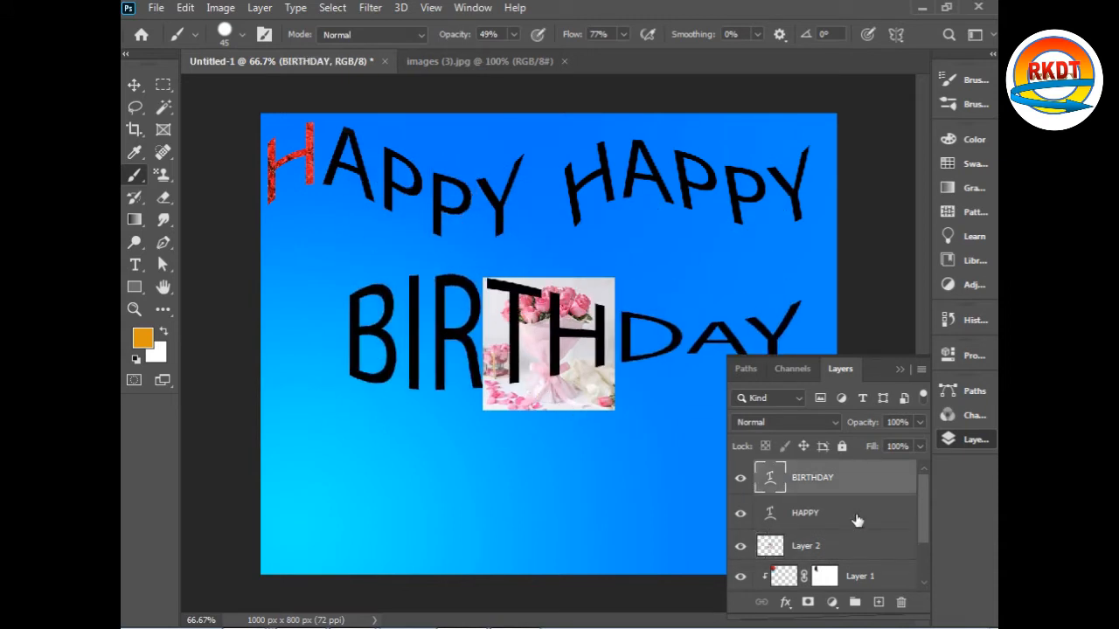
left_click(791, 547)
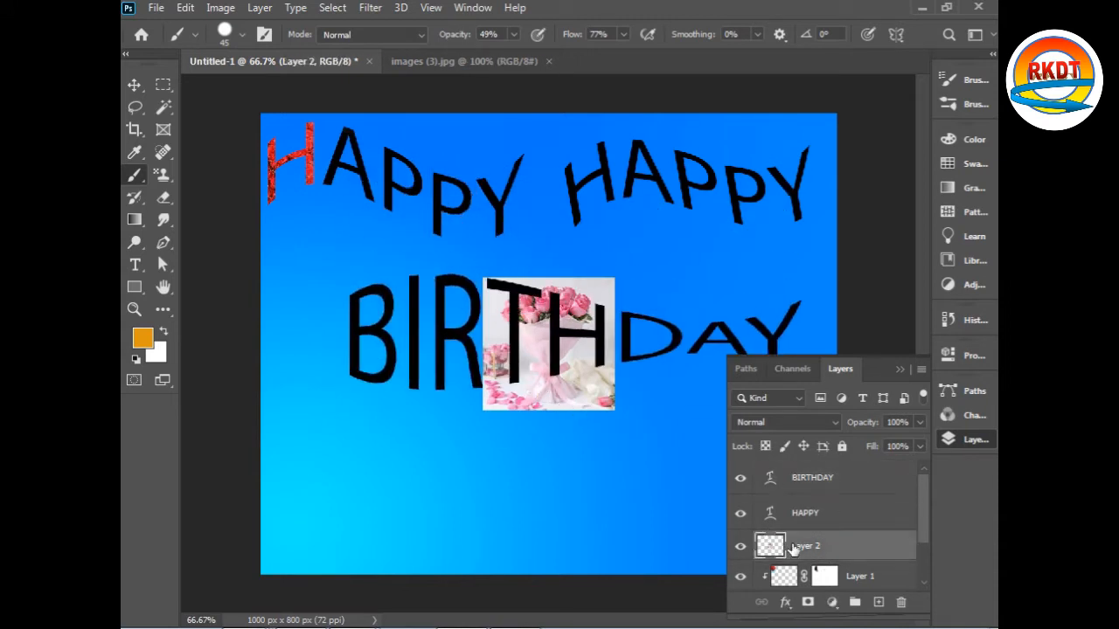
right_click(791, 547)
left_click(612, 247)
Scale the pink rose picture to about 58% and position it over the letter A of the first HAPPY.
key("ctrl+t")
left_click_drag(565, 390, 377, 201)
left_click_drag(448, 114, 403, 134)
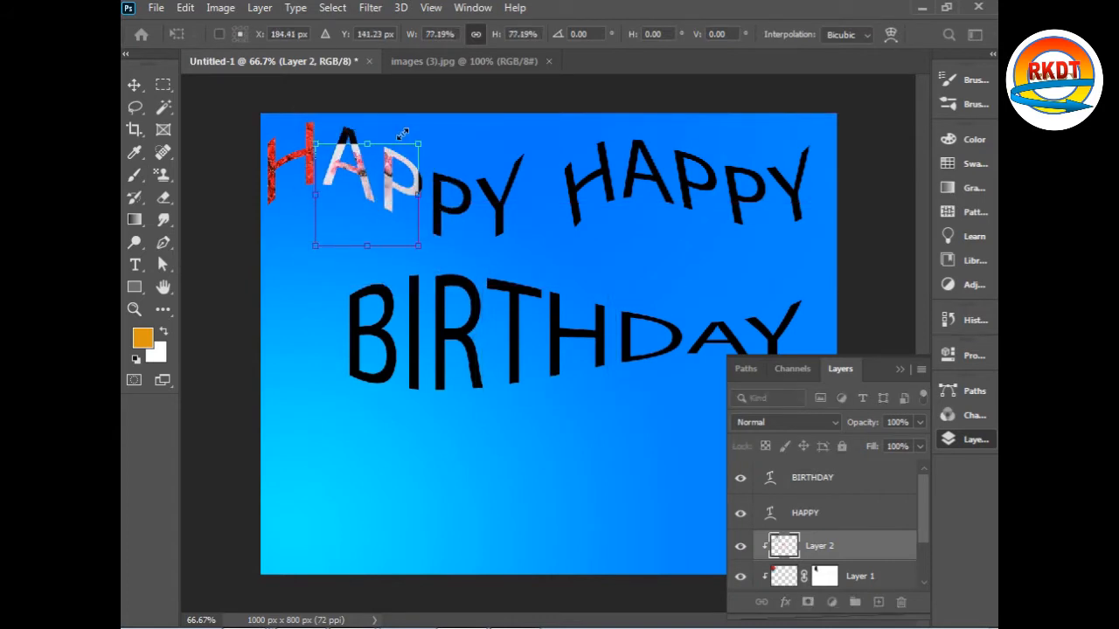
left_click_drag(369, 189, 365, 170)
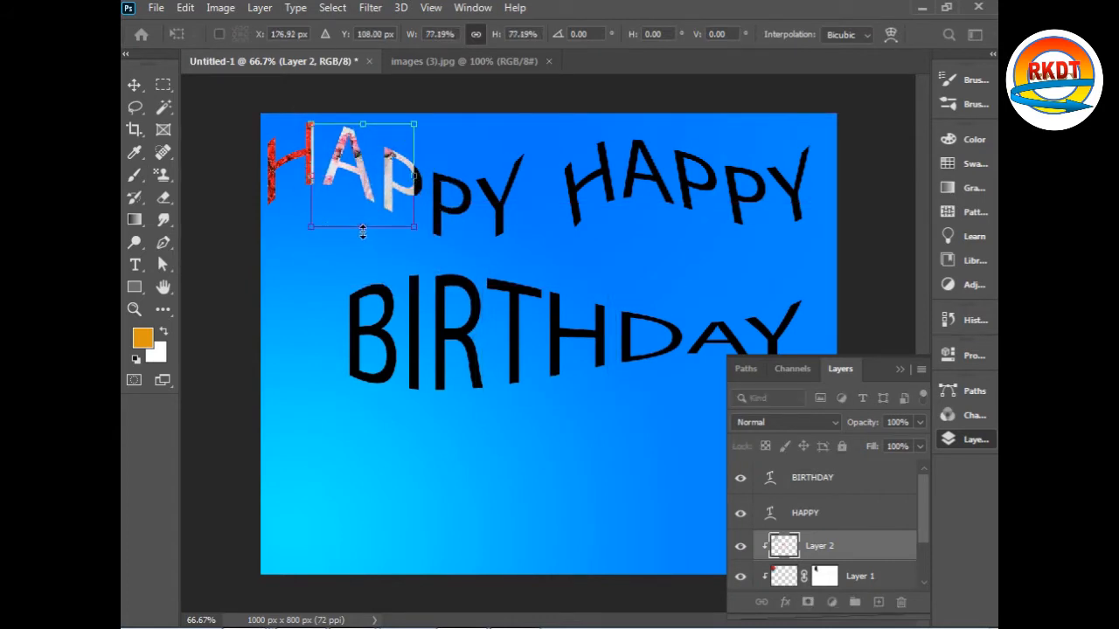
left_click_drag(362, 230, 391, 194)
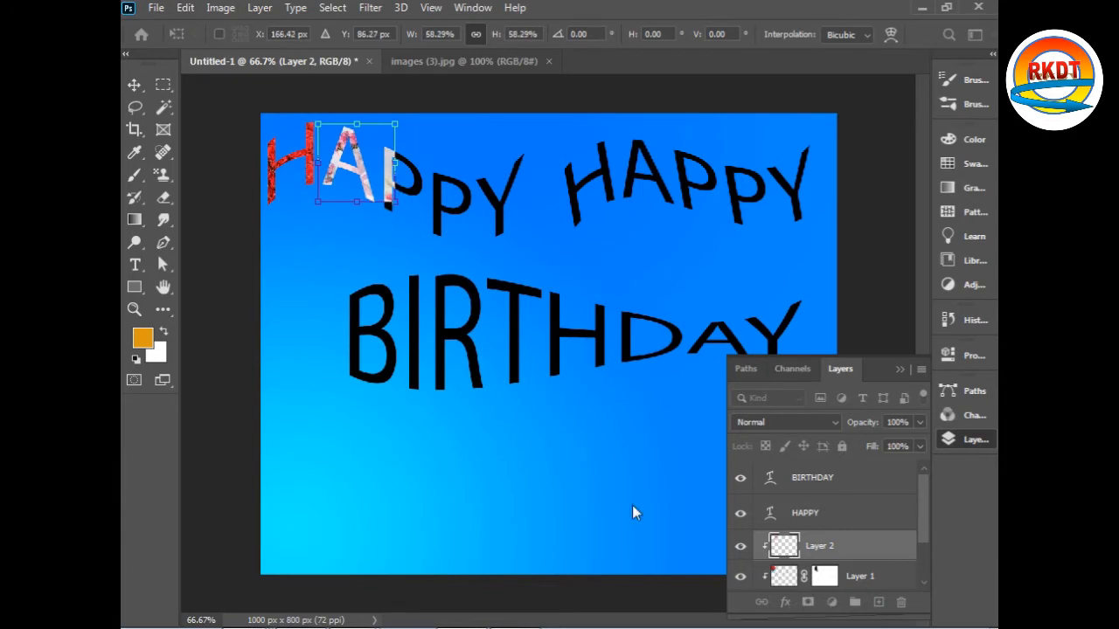
key("Return")
Mask the pink rose layer and brush its picture off the neighbouring P in black.
key("b")
left_click(808, 602)
key("d")
mouse_move(392, 157)
left_mouse_down()
mouse_move(390, 221)
mouse_move(390, 156)
mouse_move(405, 147)
mouse_move(413, 166)
mouse_move(393, 142)
mouse_move(393, 188)
left_mouse_up()
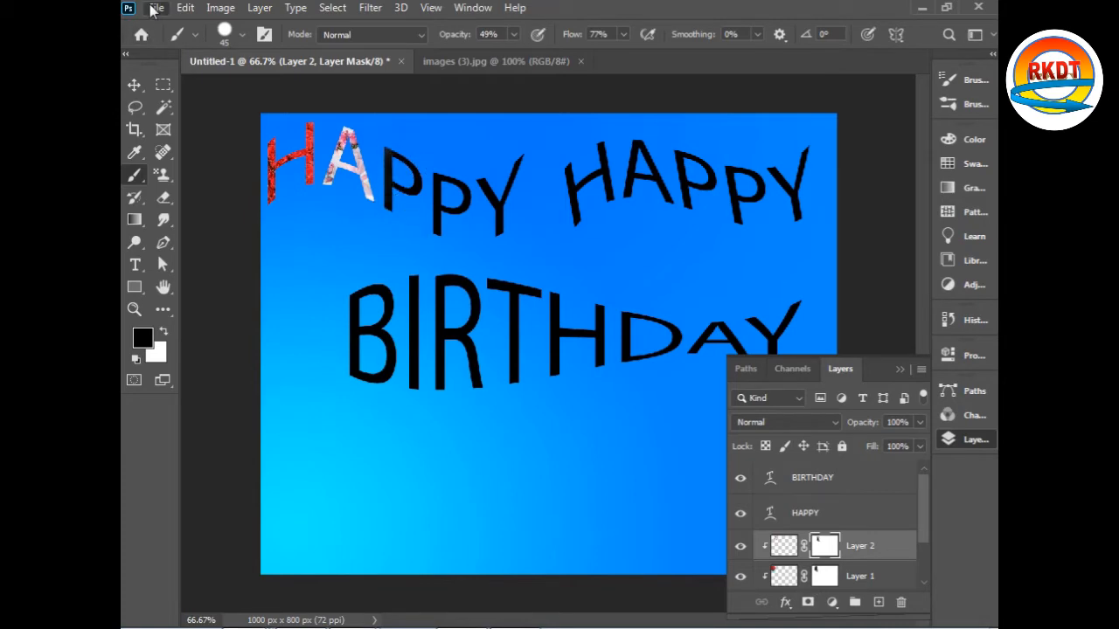
left_click(155, 8)
left_click(175, 42)
left_click_drag(581, 207, 579, 356)
left_click(395, 242)
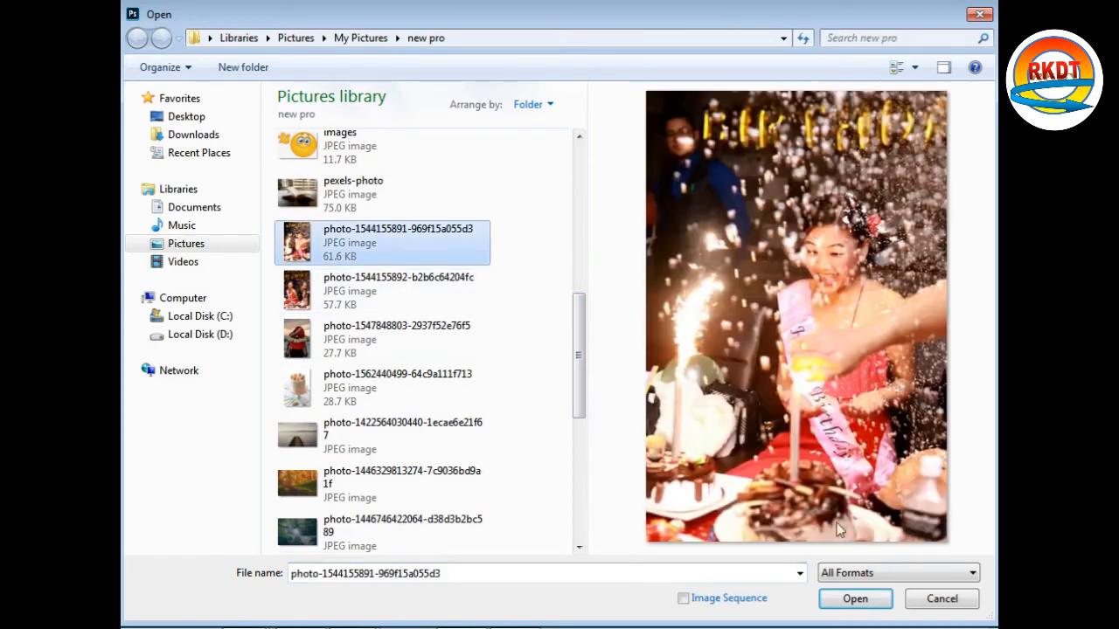
left_click(855, 599)
key("ctrl+a")
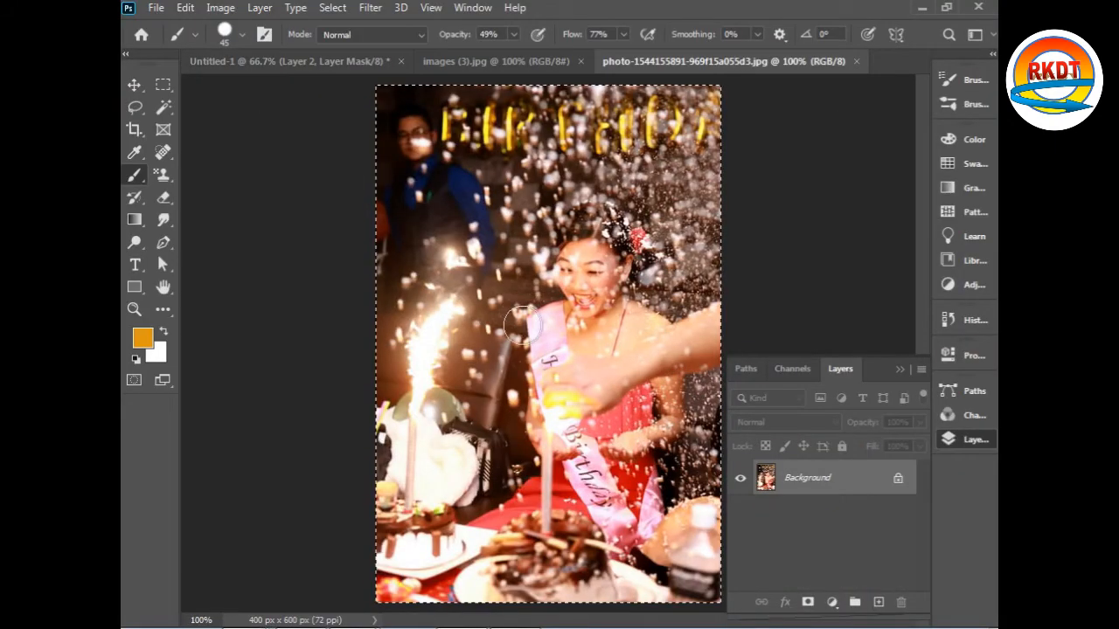
Paste the birthday party photo into the Untitled-1 design and clip it to the first HAPPY text.
left_click(298, 61)
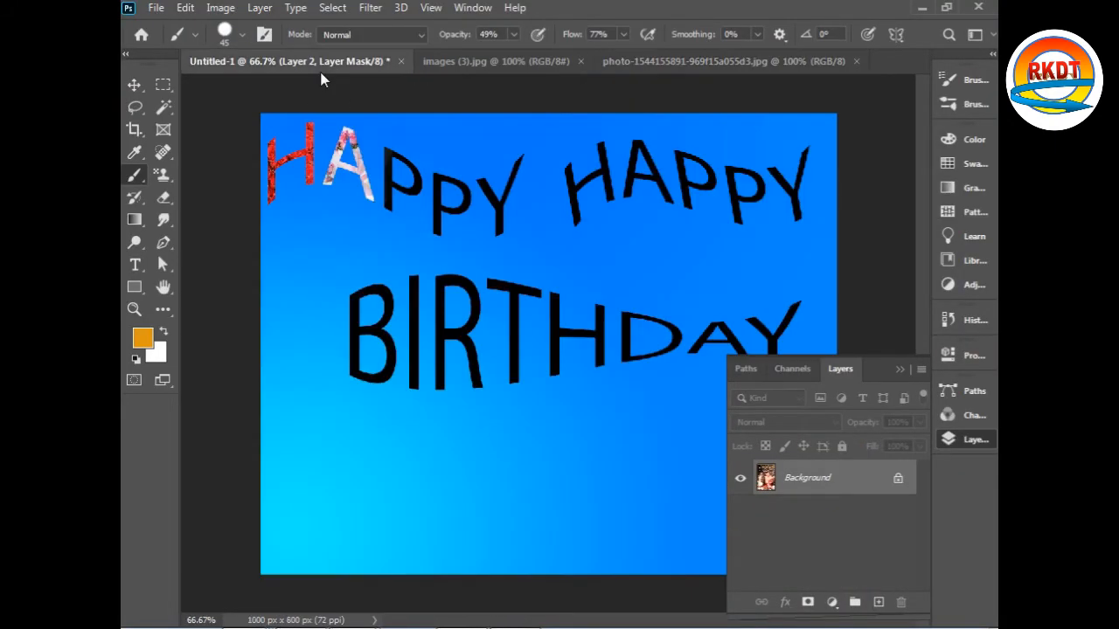
key("ctrl+v")
right_click(837, 560)
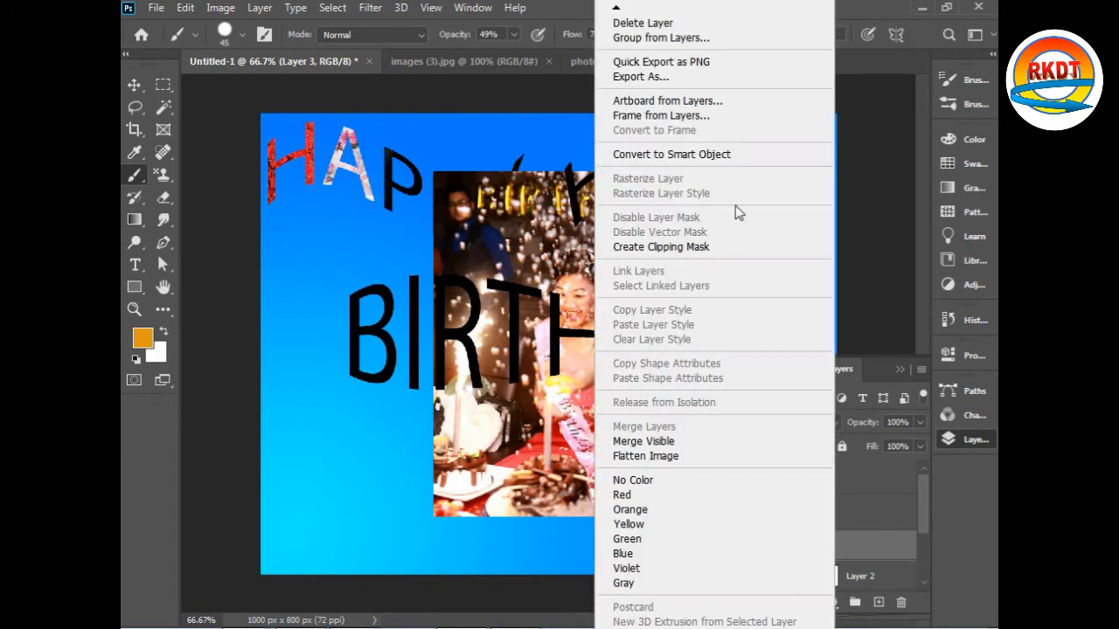
left_click(714, 252)
Scale the party photo to about 30% and position it over the first P of the first HAPPY.
key("ctrl+t")
left_click_drag(505, 352, 428, 238)
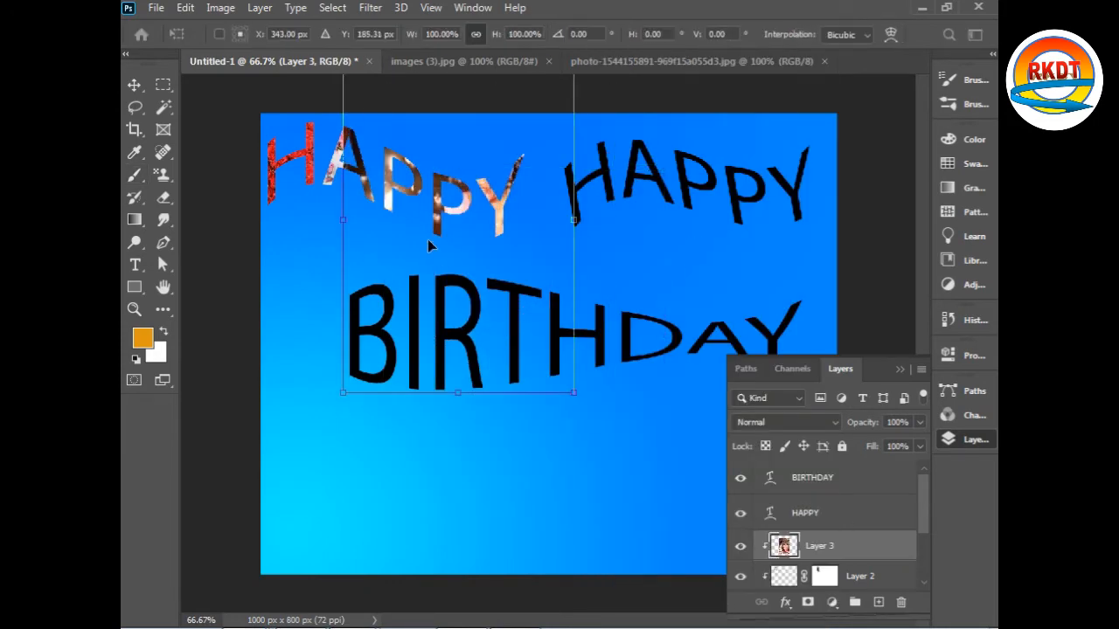
left_click_drag(575, 392, 465, 253)
left_click_drag(385, 219, 433, 231)
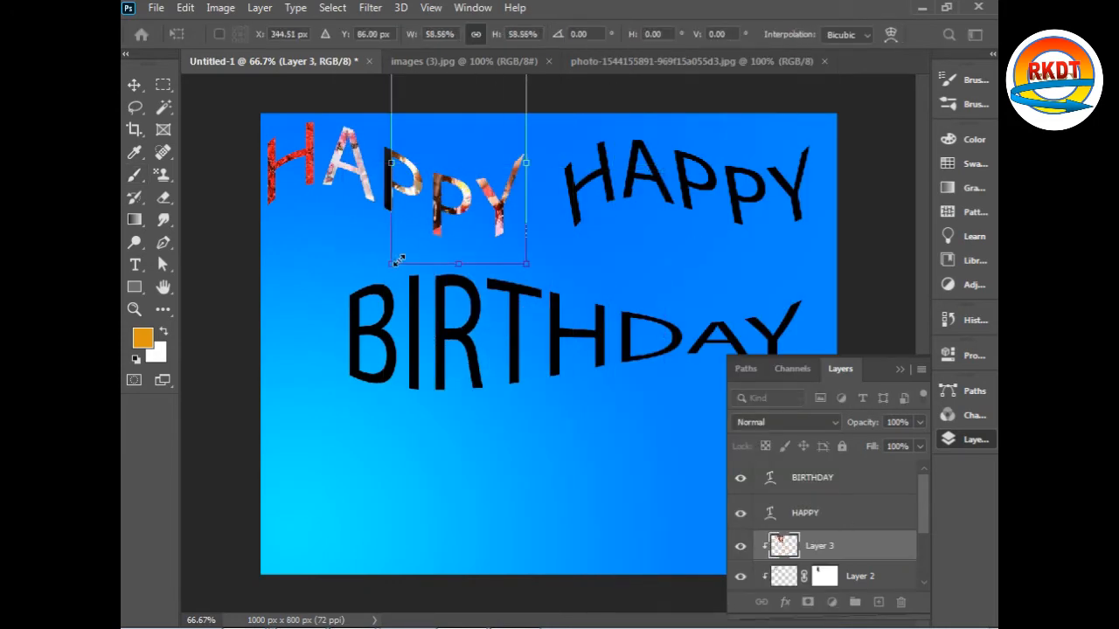
left_click_drag(390, 262, 419, 225)
left_click_drag(442, 179, 399, 219)
left_click_drag(488, 105, 465, 134)
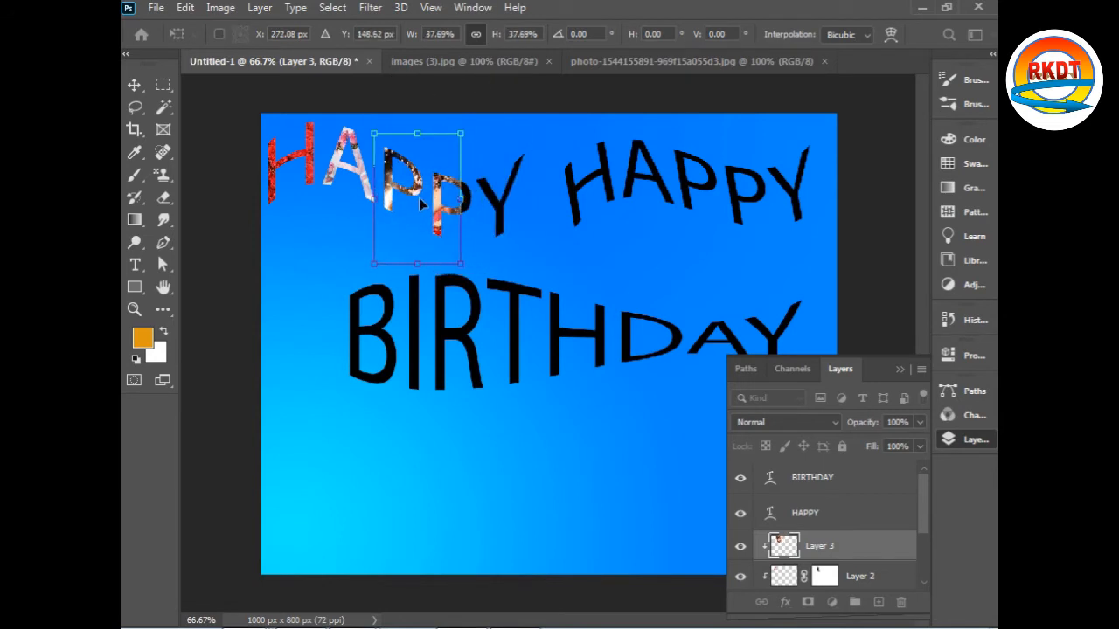
mouse_move(419, 197)
left_mouse_down()
mouse_move(402, 200)
mouse_move(418, 200)
left_mouse_up()
left_click_drag(460, 136, 428, 150)
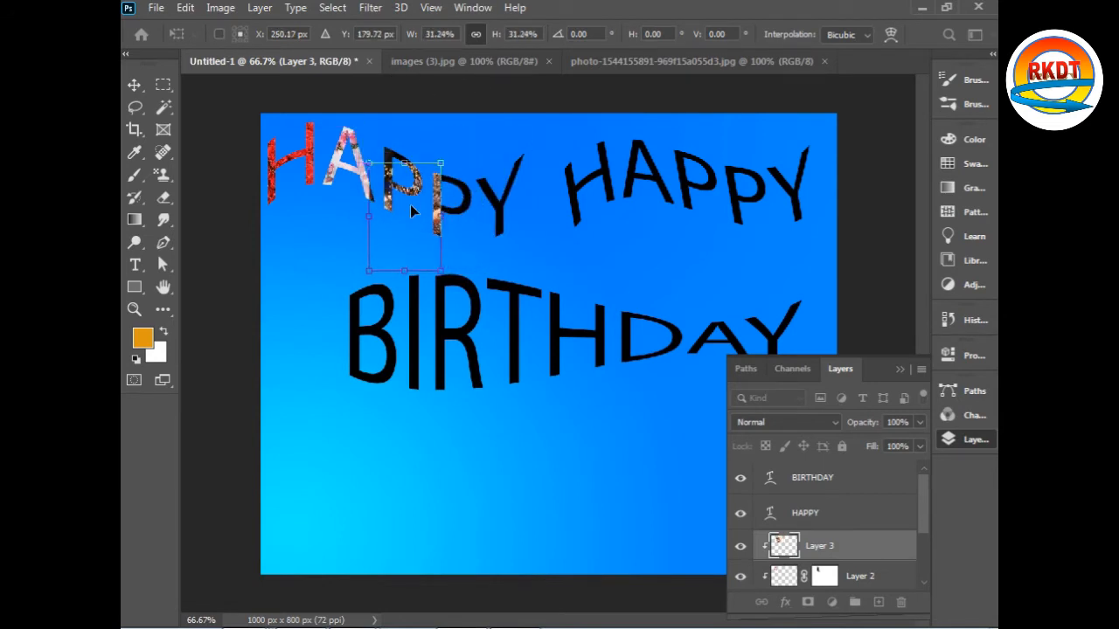
left_click_drag(410, 205, 410, 196)
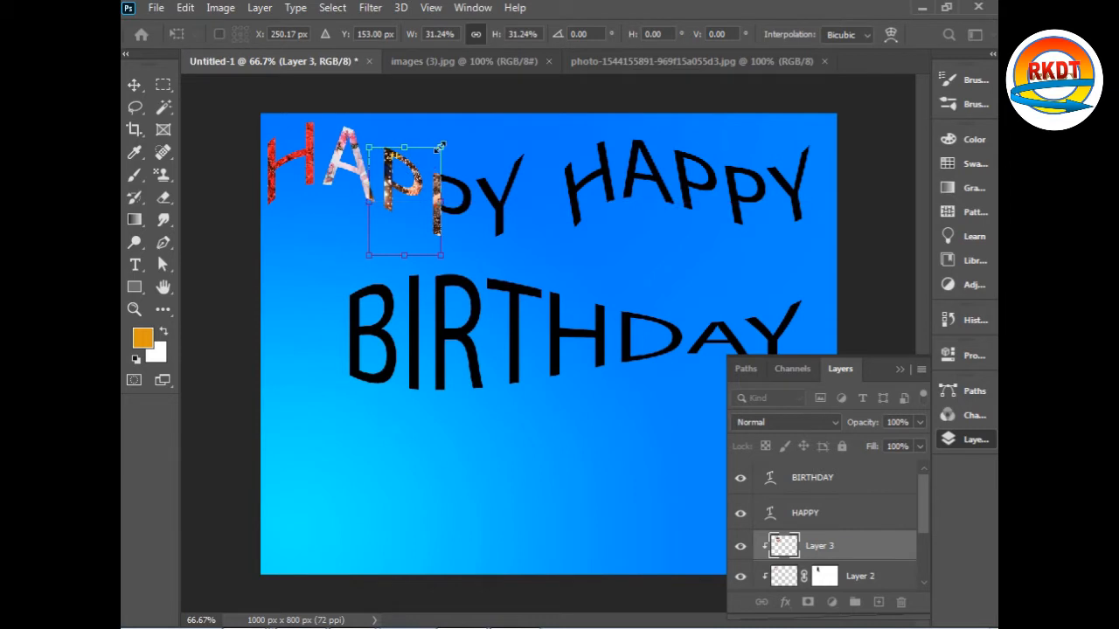
left_click_drag(440, 255, 437, 250)
mouse_move(428, 218)
left_mouse_down()
mouse_move(402, 201)
mouse_move(433, 224)
left_mouse_up()
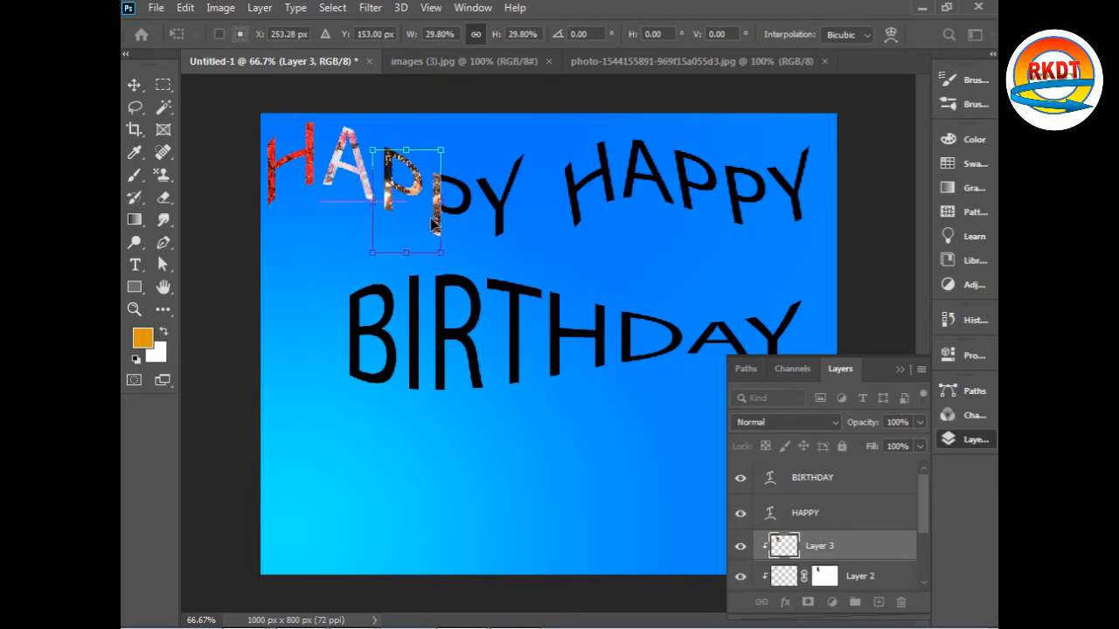
key("Return")
Mask the party photo layer and brush its picture off the second P in black.
key("b")
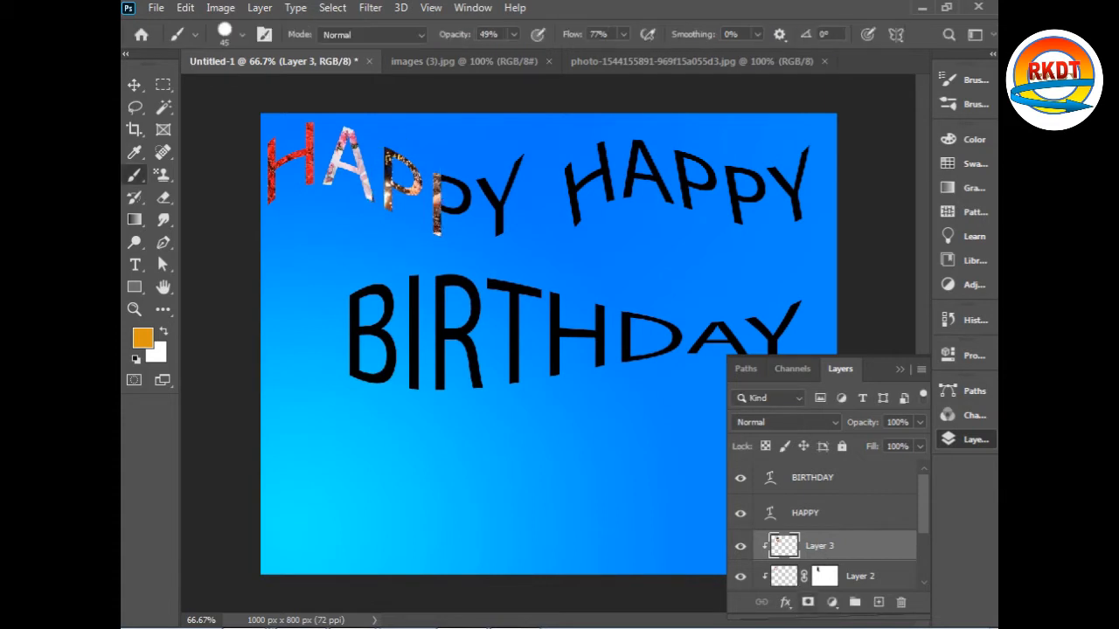
left_click(808, 602)
mouse_move(437, 185)
left_mouse_down()
mouse_move(438, 222)
mouse_move(446, 173)
mouse_move(443, 240)
mouse_move(446, 186)
left_mouse_up()
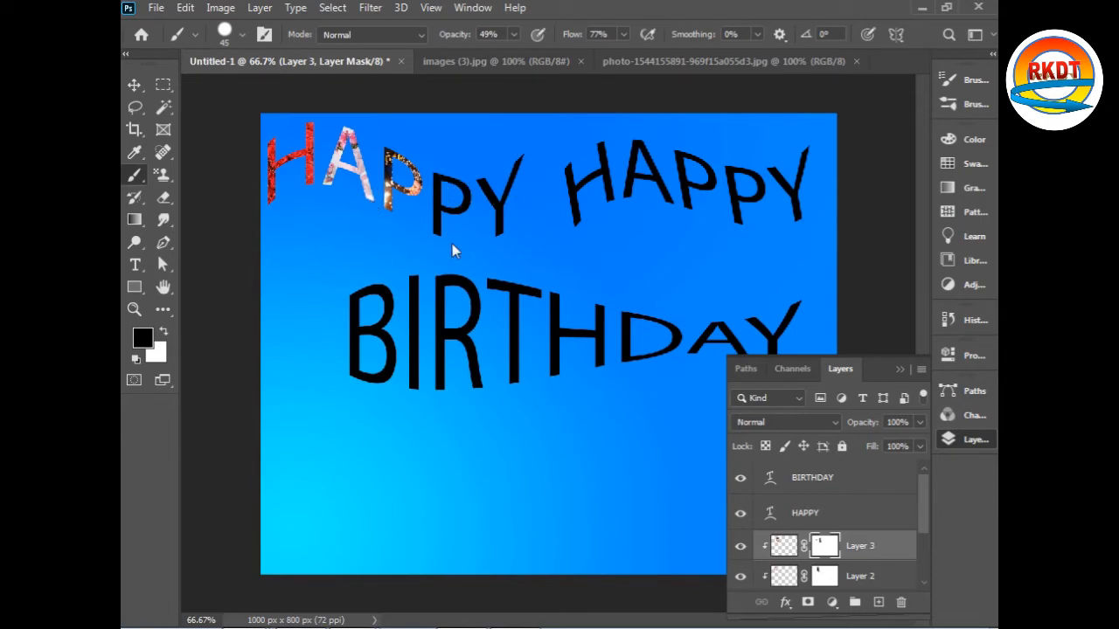
left_click(156, 7)
left_click(162, 42)
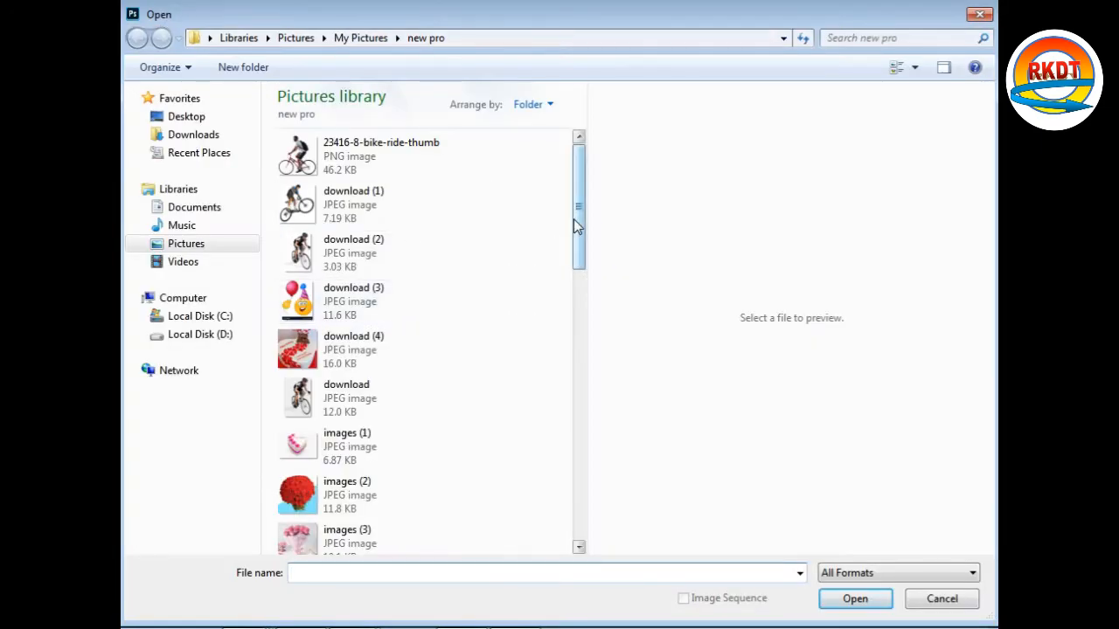
left_click_drag(575, 225, 560, 442)
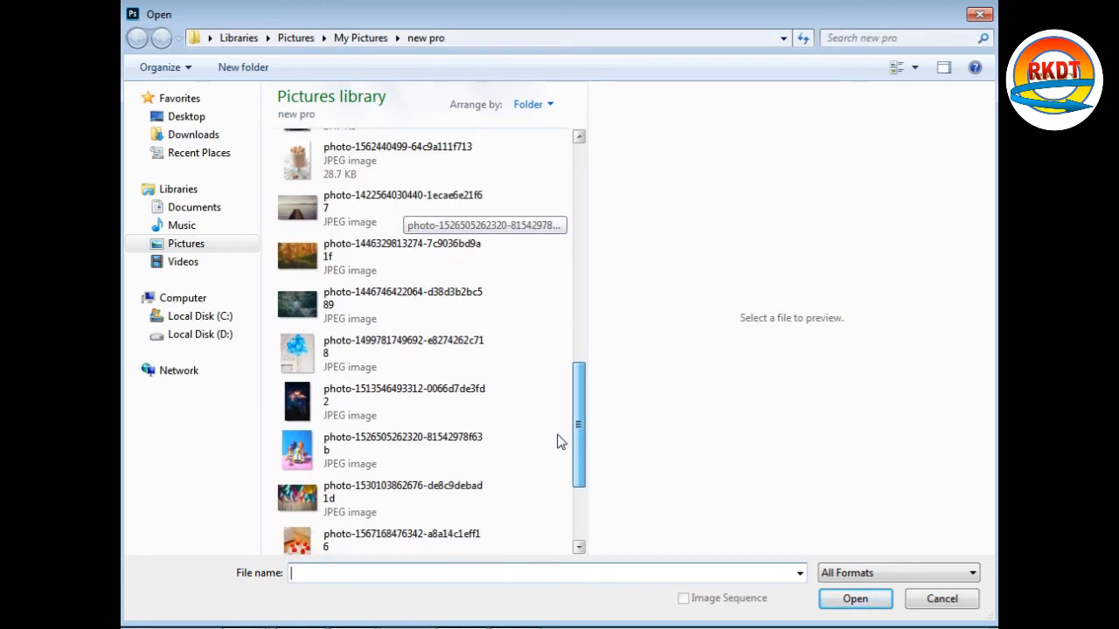
left_click(402, 250)
left_click(855, 599)
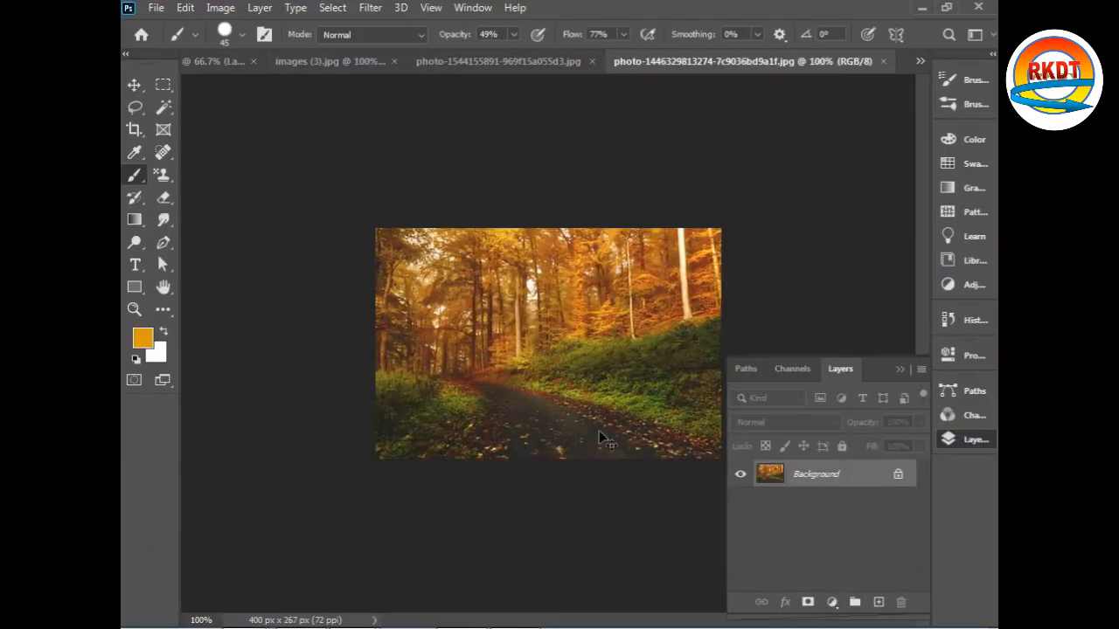
key("ctrl+a")
Close the two earlier pictures, then paste the autumn forest photo into Untitled-1 and clip it to the first HAPPY text.
left_click(592, 60)
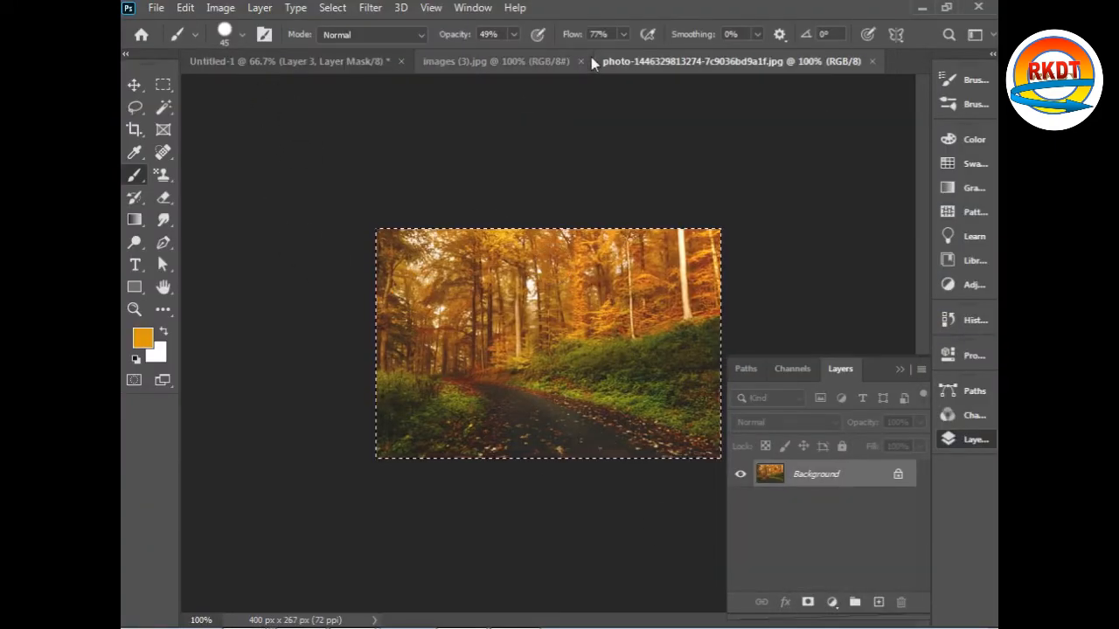
left_click(580, 62)
left_click(277, 63)
key("ctrl+v")
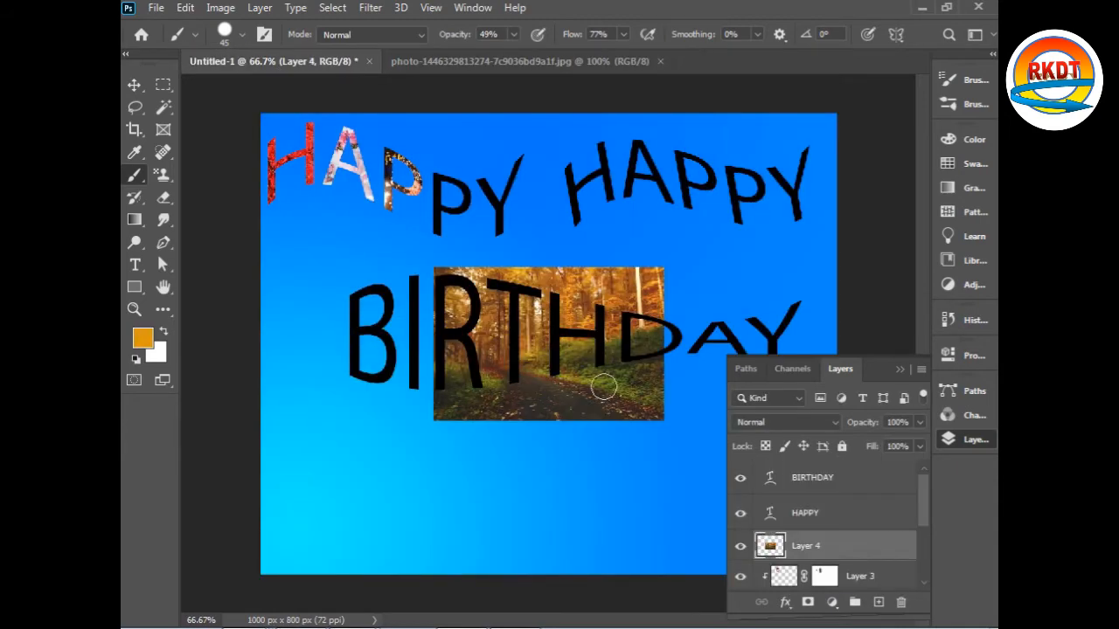
right_click(831, 548)
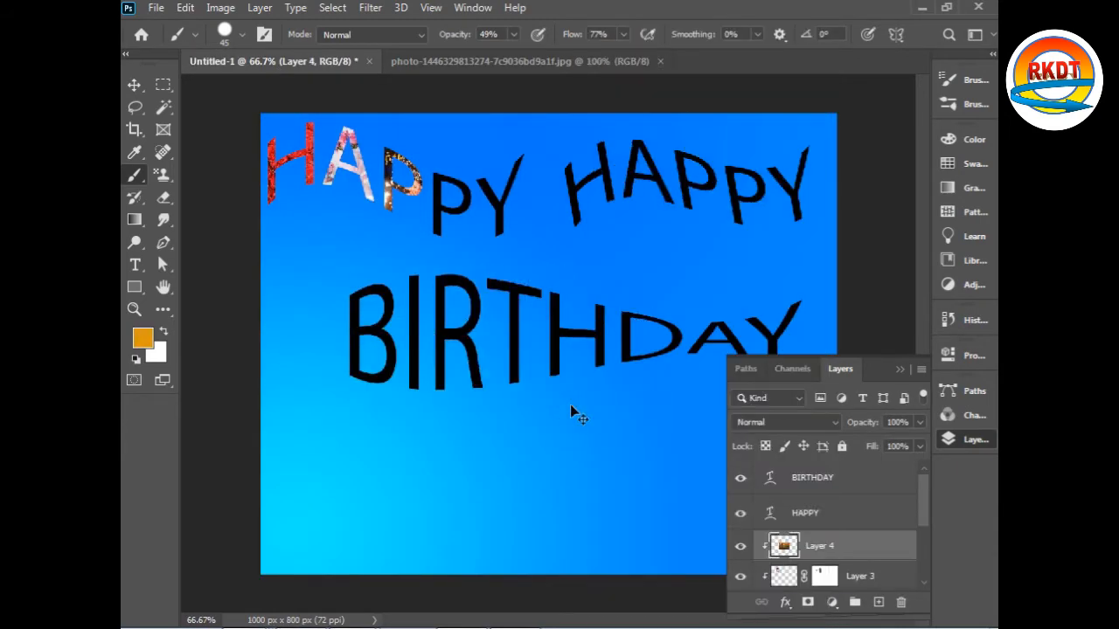
Scale the forest photo down and position it over the second P of the first HAPPY.
key("ctrl+t")
left_click_drag(541, 387, 515, 233)
left_click_drag(636, 114, 525, 190)
left_click_drag(428, 214, 459, 199)
left_click_drag(437, 254, 459, 210)
left_click_drag(420, 177, 459, 167)
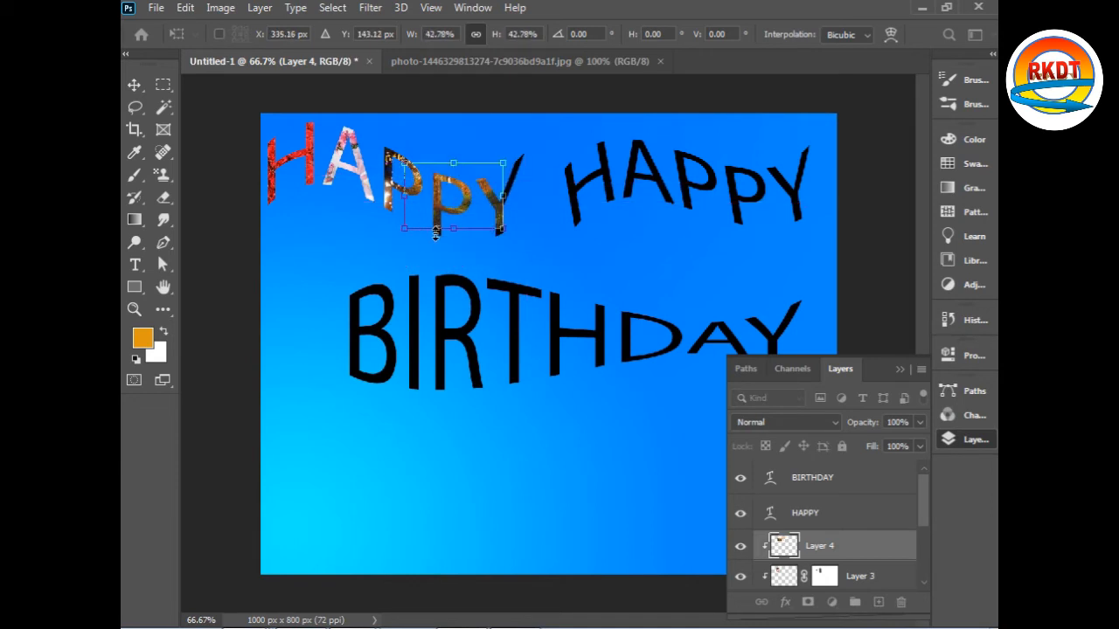
left_click_drag(435, 232, 453, 244)
key("Return")
Mask the forest photo layer and brush its picture off the neighbouring first P and Y in black.
key("b")
left_click(808, 602)
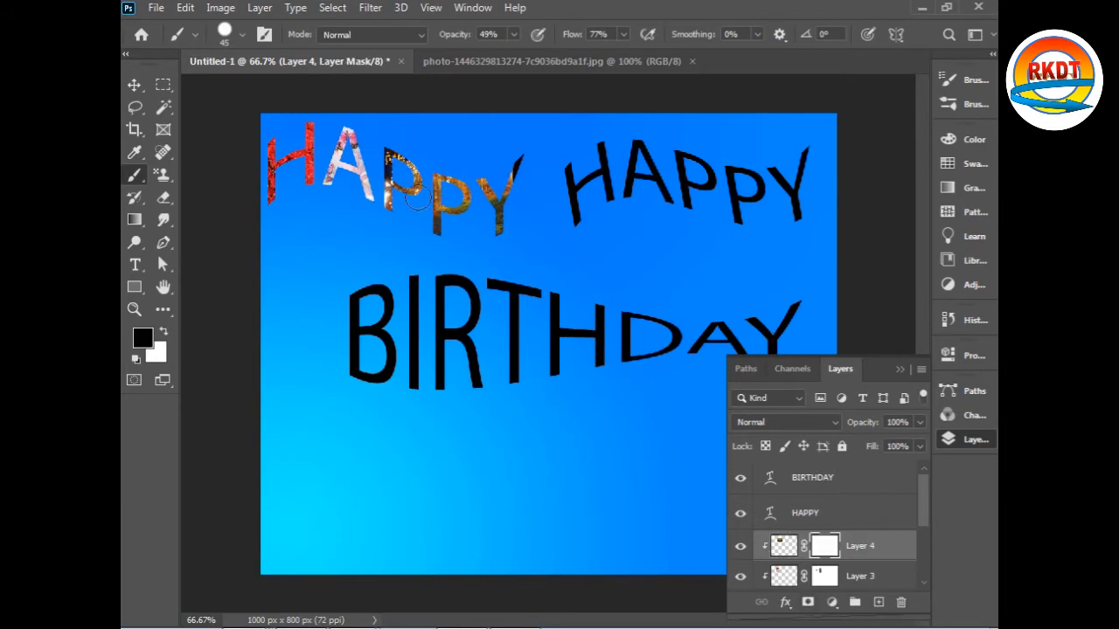
left_click_drag(402, 161, 411, 208)
mouse_move(468, 175)
left_mouse_down()
mouse_move(515, 196)
mouse_move(506, 235)
mouse_move(488, 177)
left_mouse_up()
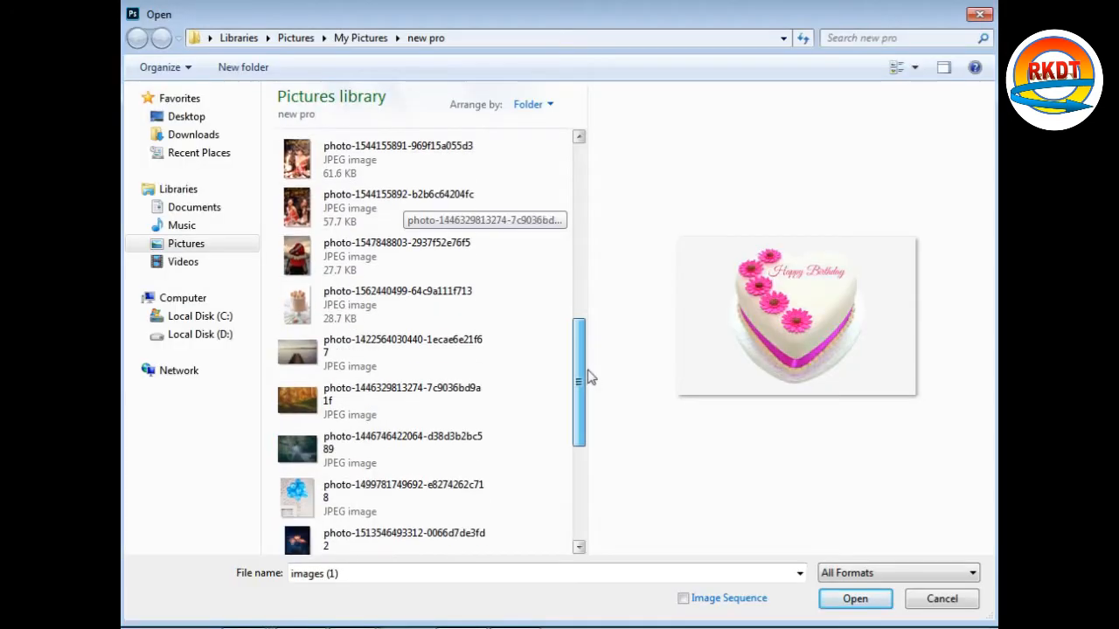
left_click_drag(587, 371, 590, 422)
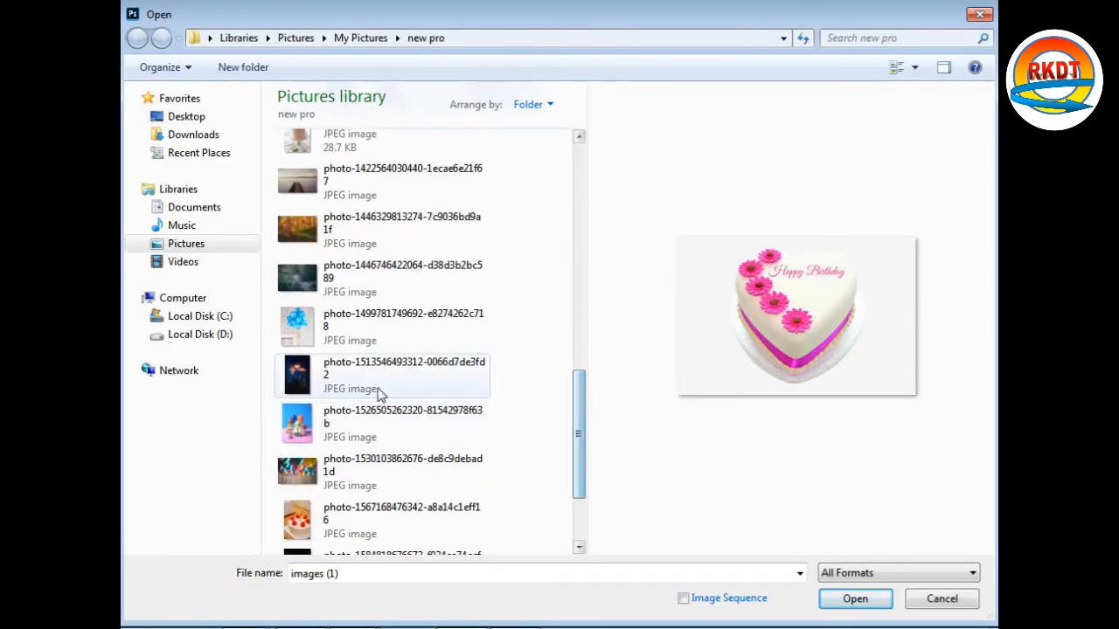
left_click(378, 384)
left_click(856, 601)
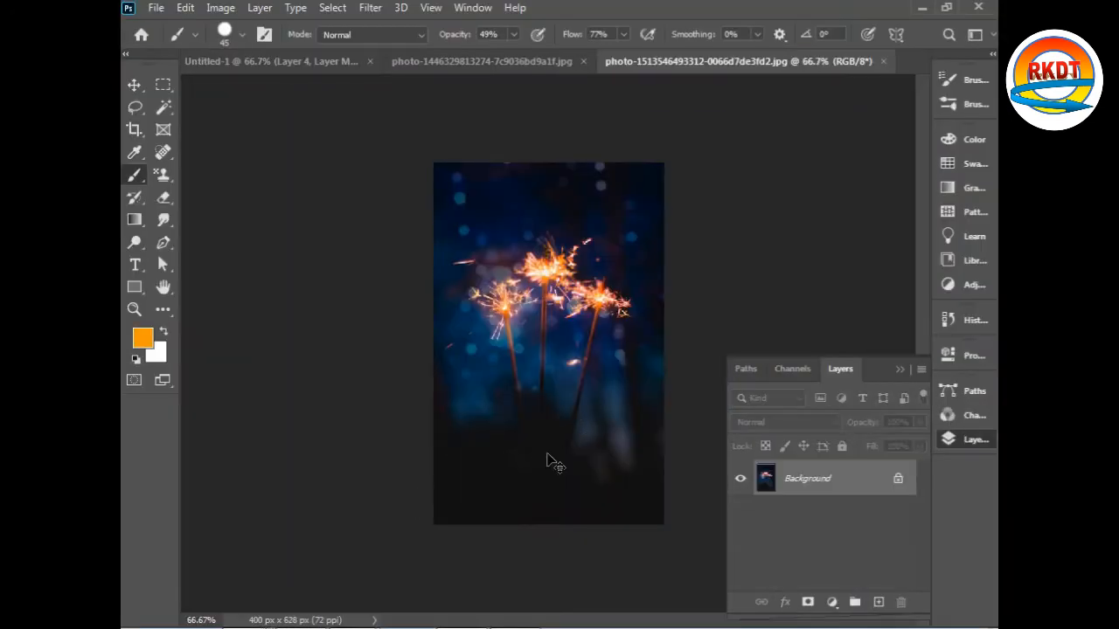
key("ctrl+a")
key("ctrl+c")
Paste the sparkler photo into the Untitled-1 design and clip it to the first HAPPY text.
left_click(297, 61)
key("ctrl+v")
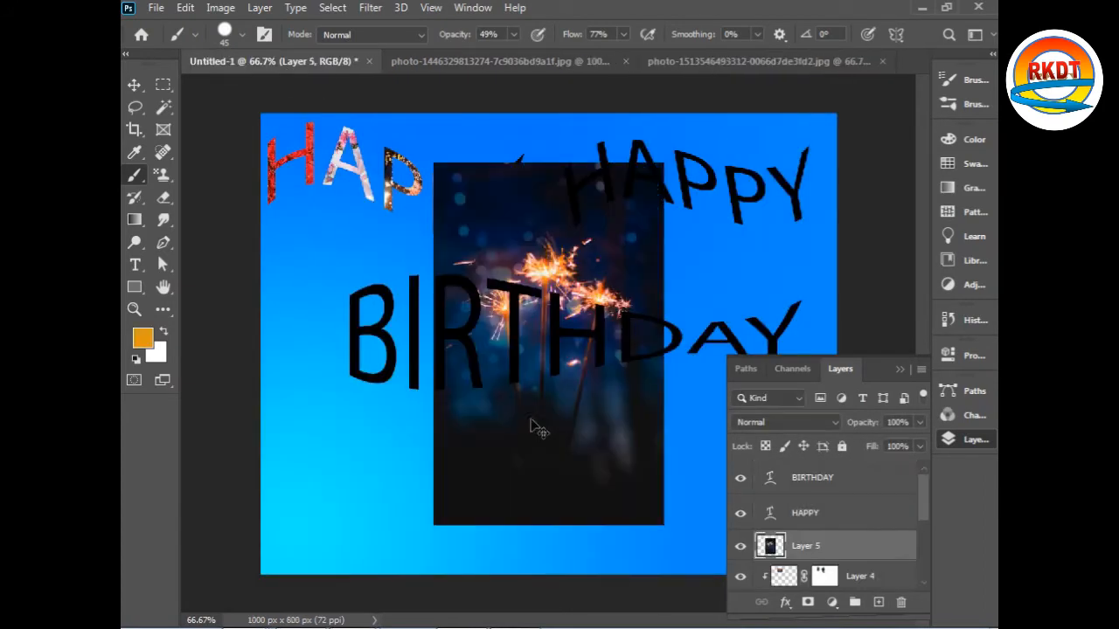
key("ctrl+t")
key("Return")
key("b")
left_click(803, 558, "alt")
Scale the sparkler photo to about 30% and position it over the Y of the first HAPPY.
key("ctrl+t")
left_click_drag(634, 251, 594, 107)
left_click_drag(557, 235, 569, 294)
left_click_drag(638, 447, 544, 297)
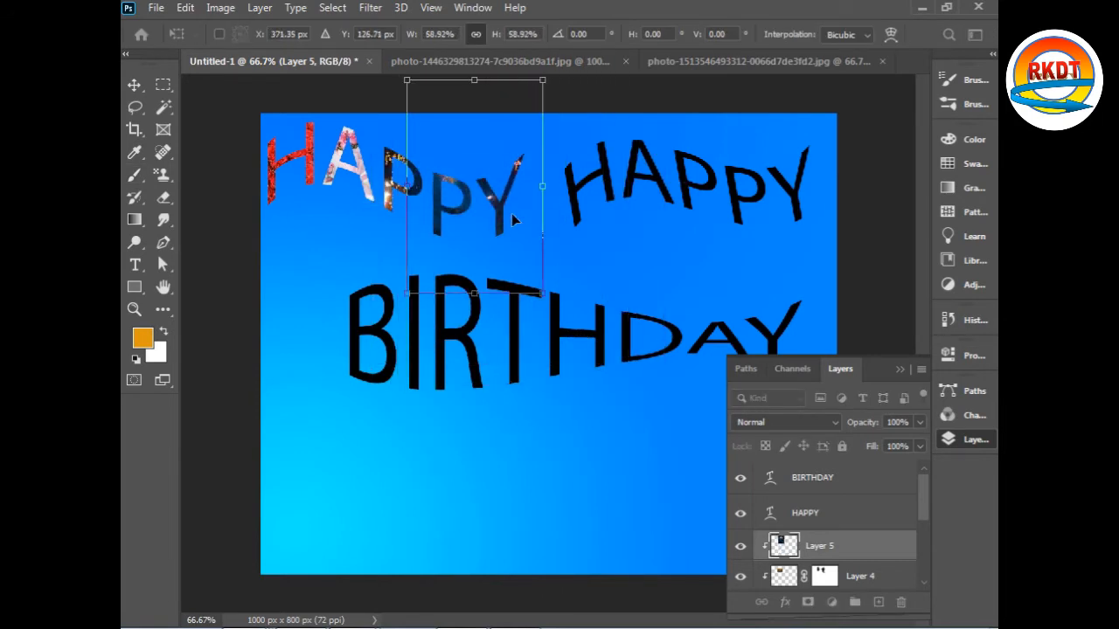
left_click_drag(511, 213, 554, 256)
left_click_drag(587, 122, 551, 177)
left_click_drag(490, 264, 503, 224)
left_click_drag(563, 137, 555, 153)
left_click_drag(509, 207, 514, 202)
left_click_drag(558, 150, 537, 184)
left_click_drag(509, 259, 514, 237)
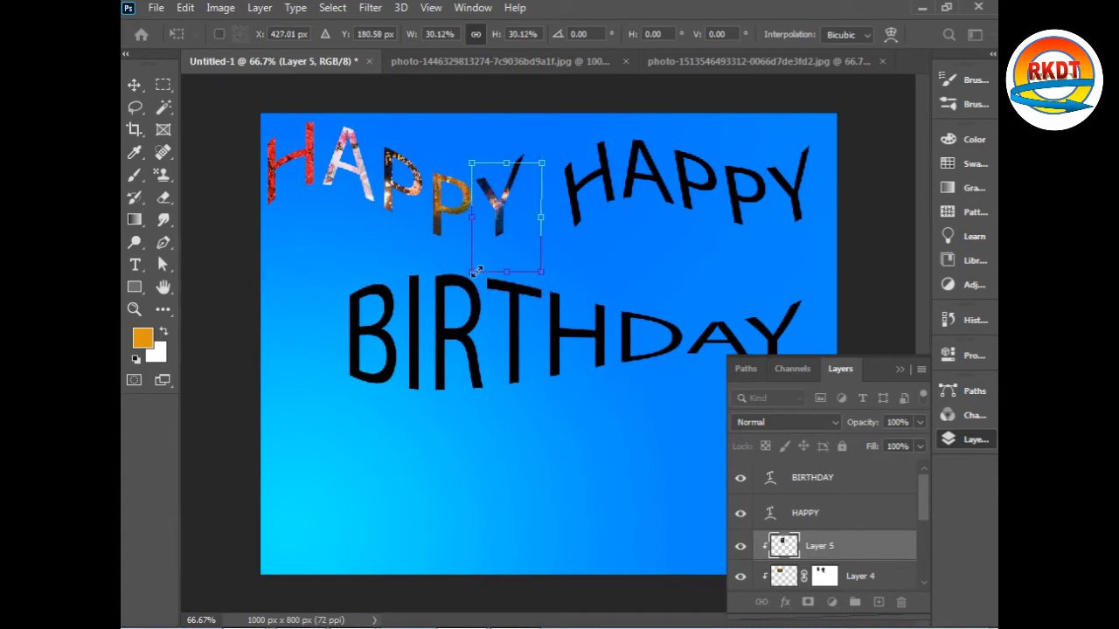
left_click_drag(473, 271, 492, 229)
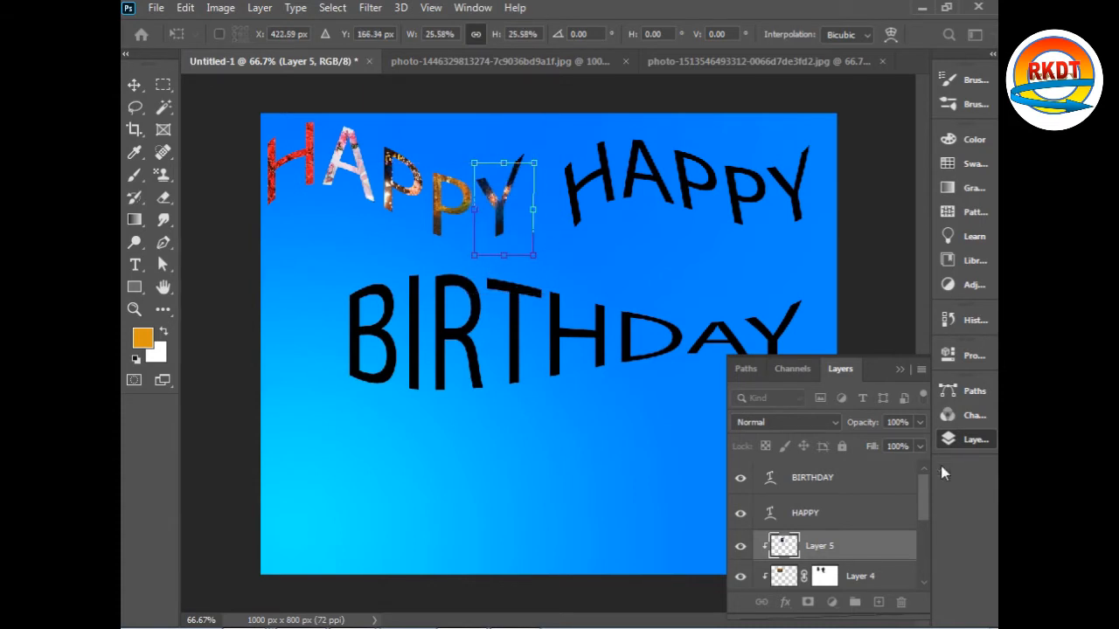
left_click_drag(534, 163, 544, 147)
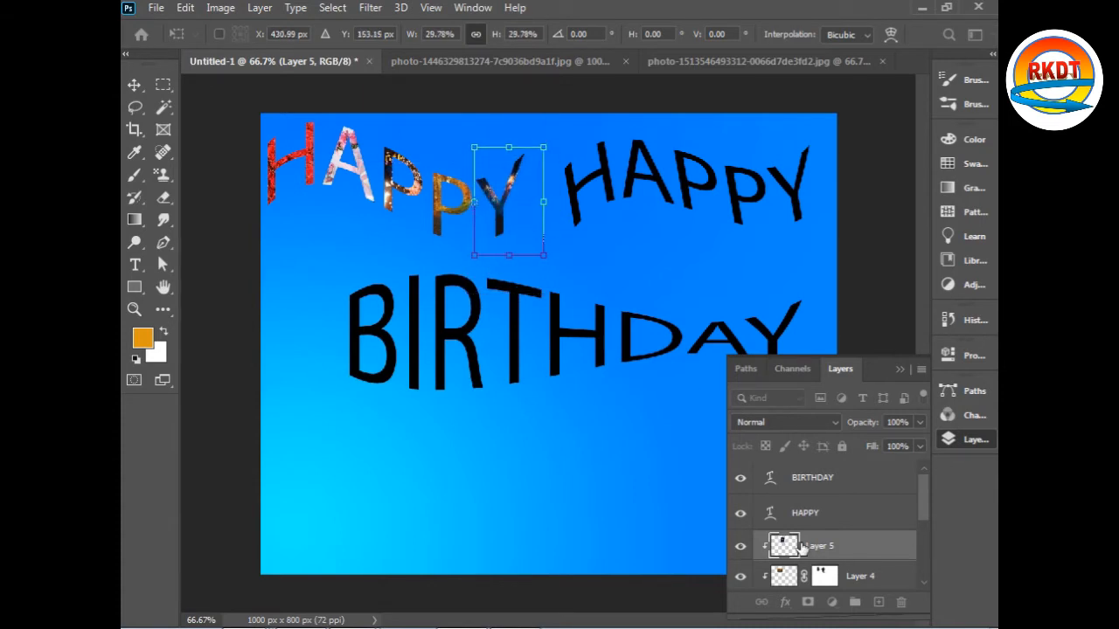
key("Return")
key("b")
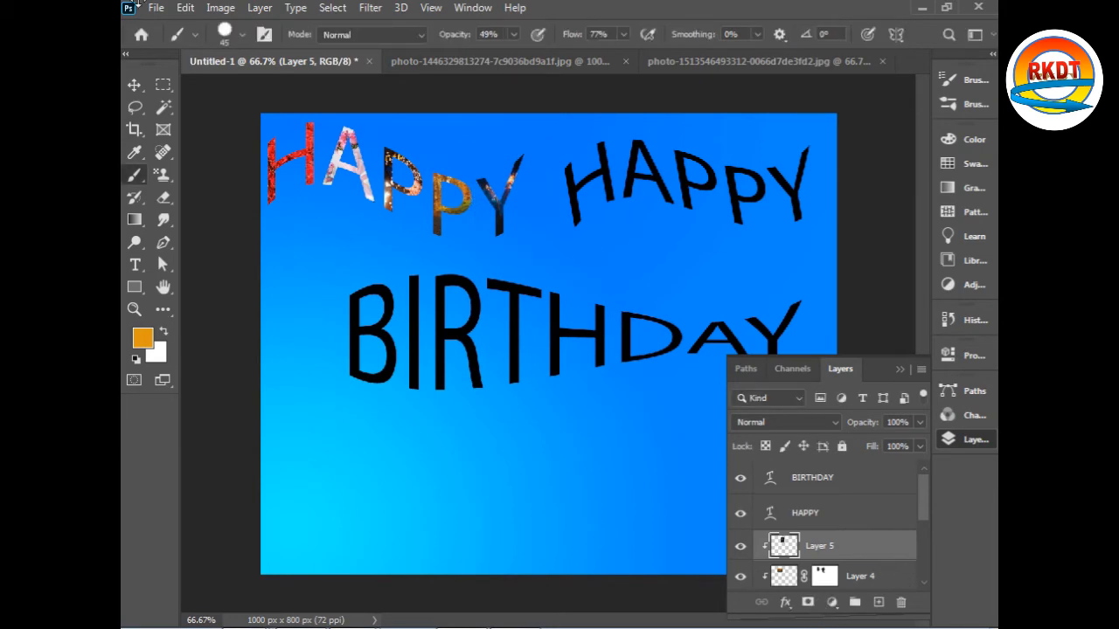
Open images (3) from the new pro folder and select the whole rose bouquet picture.
left_click(153, 7)
left_click(203, 43)
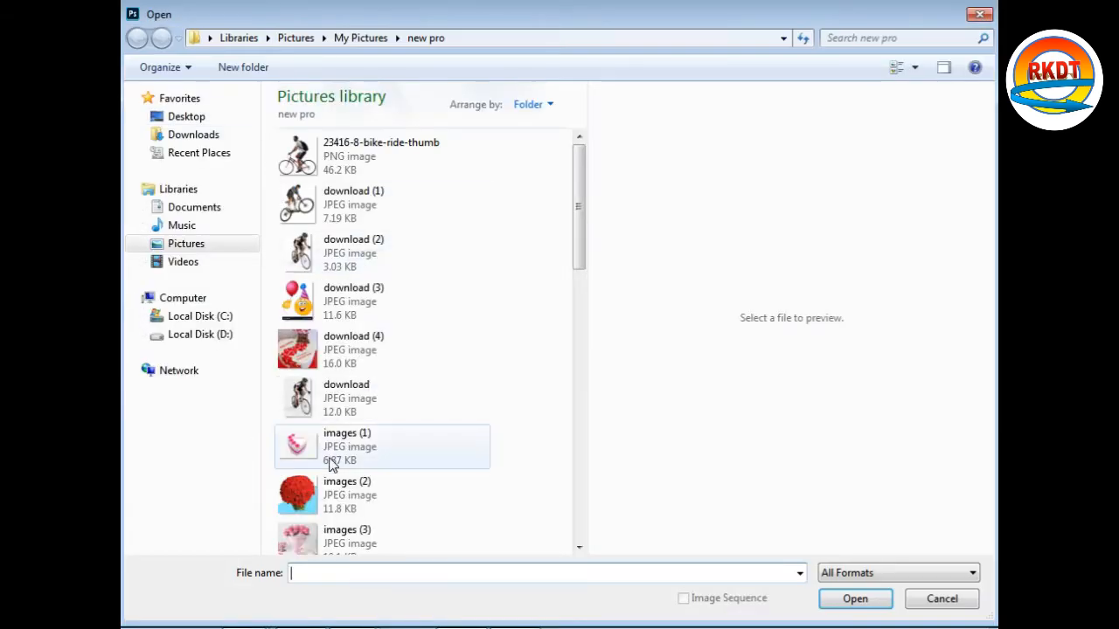
left_click(297, 533)
left_click(855, 598)
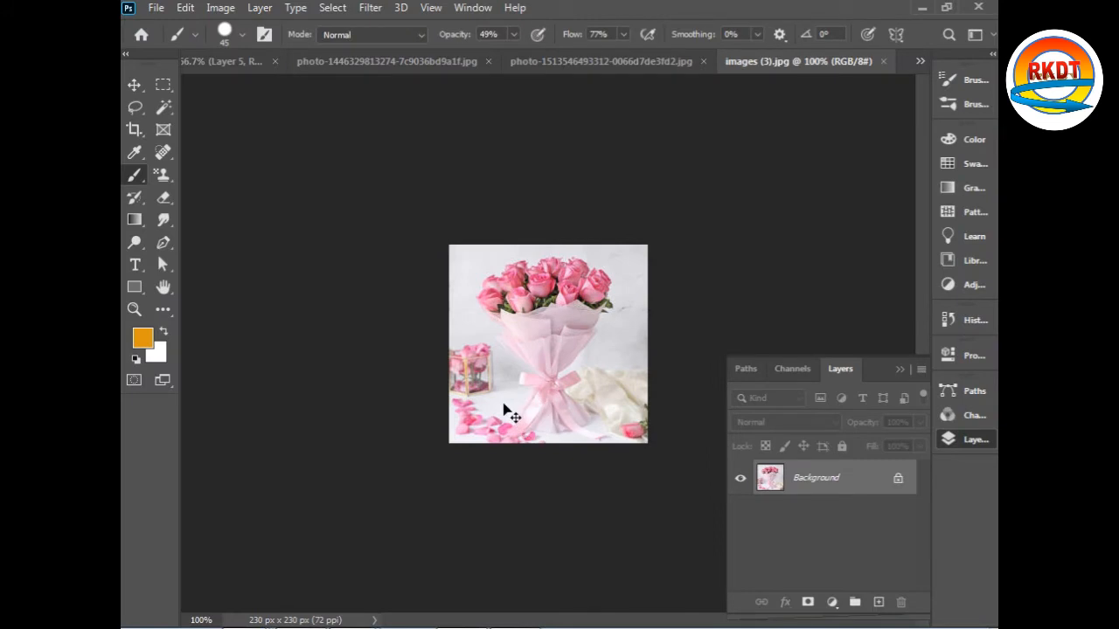
key("ctrl+a")
left_click(229, 63)
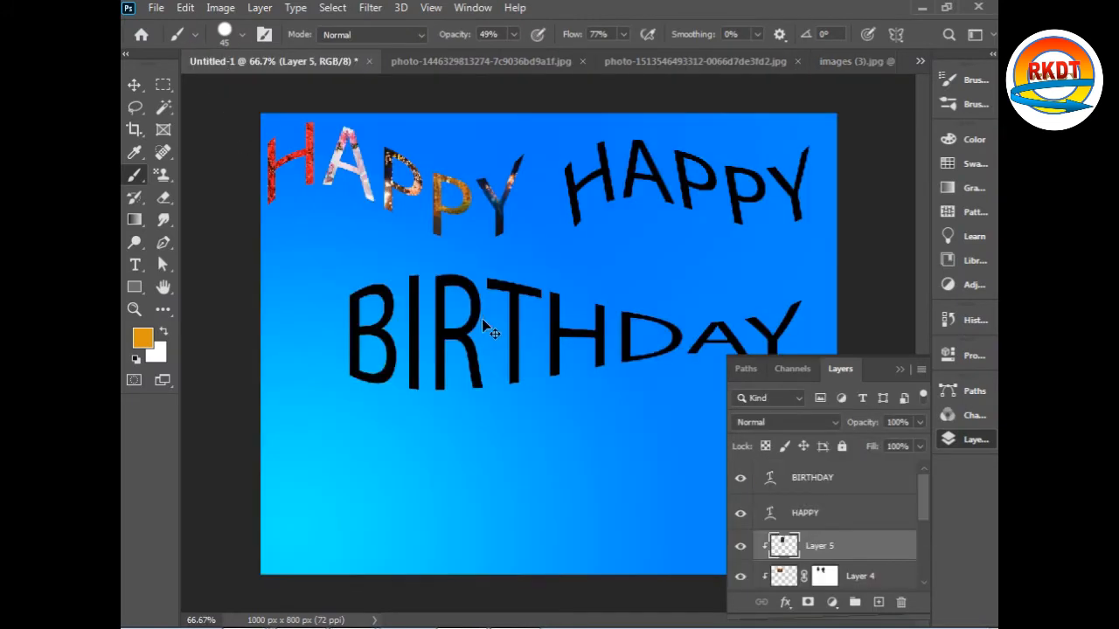
key("ctrl+v")
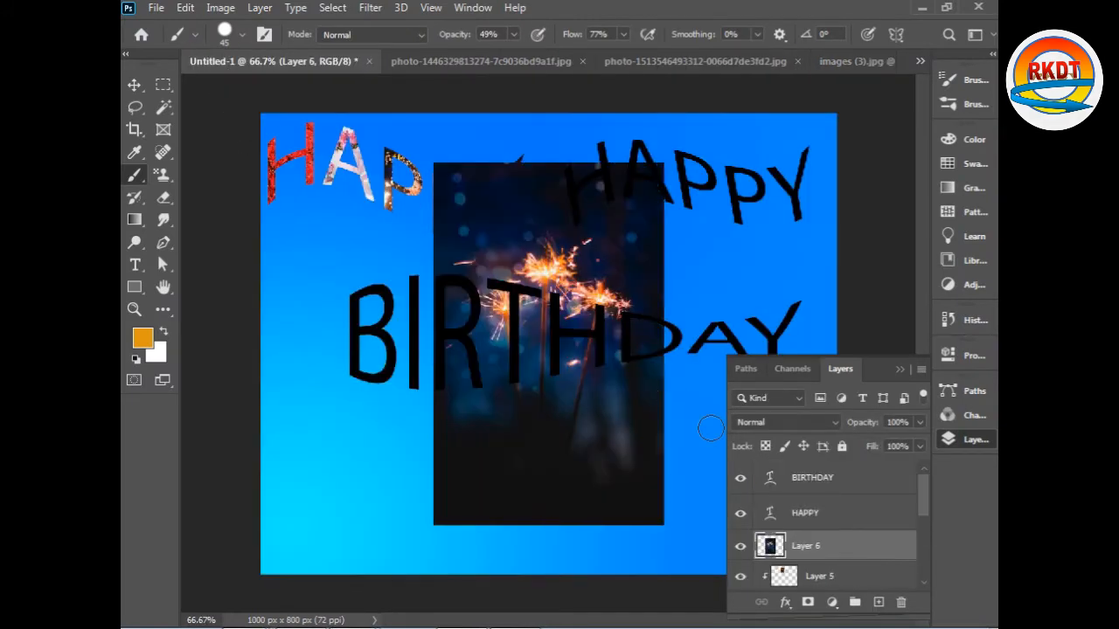
left_click_drag(864, 555, 900, 603)
Close the autumn forest and sparkler photo documents.
left_click(568, 65)
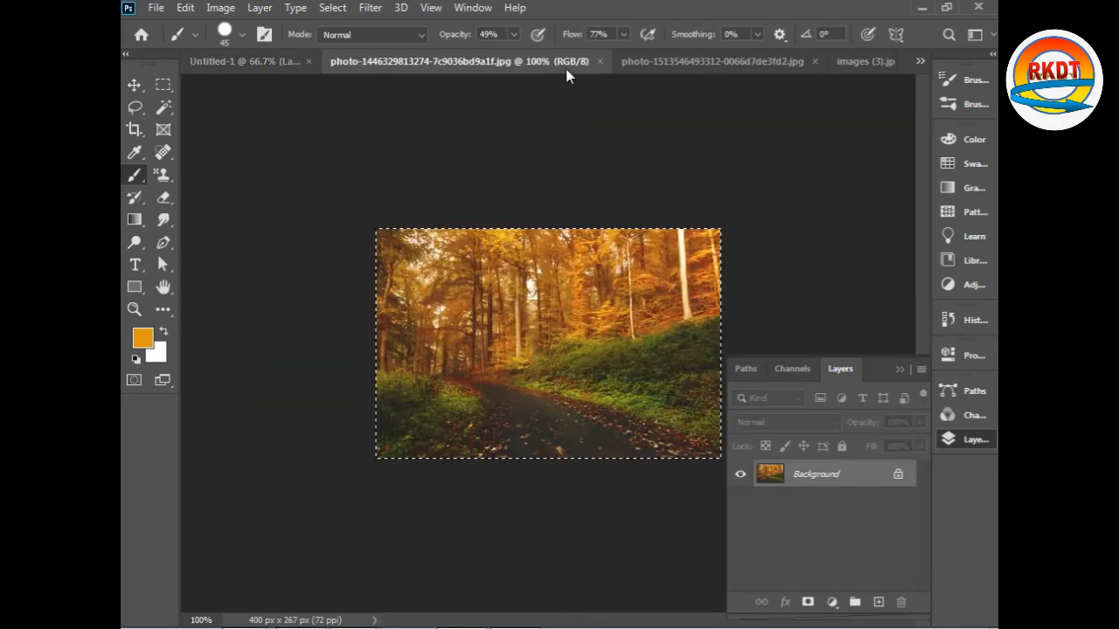
left_click(600, 61)
left_click(640, 58)
left_click(677, 61)
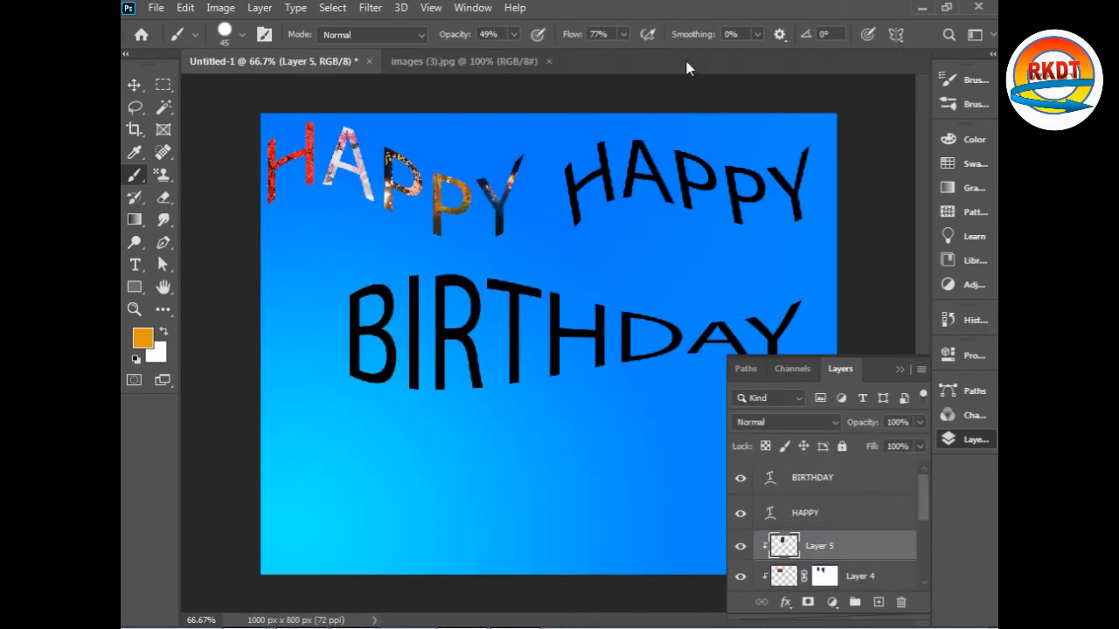
Copy the whole rose bouquet picture, paste it into Untitled-1 and move its layer above the second HAPPY text.
left_click(520, 61)
key("ctrl+a")
key("ctrl+c")
left_click(341, 61)
key("ctrl+v")
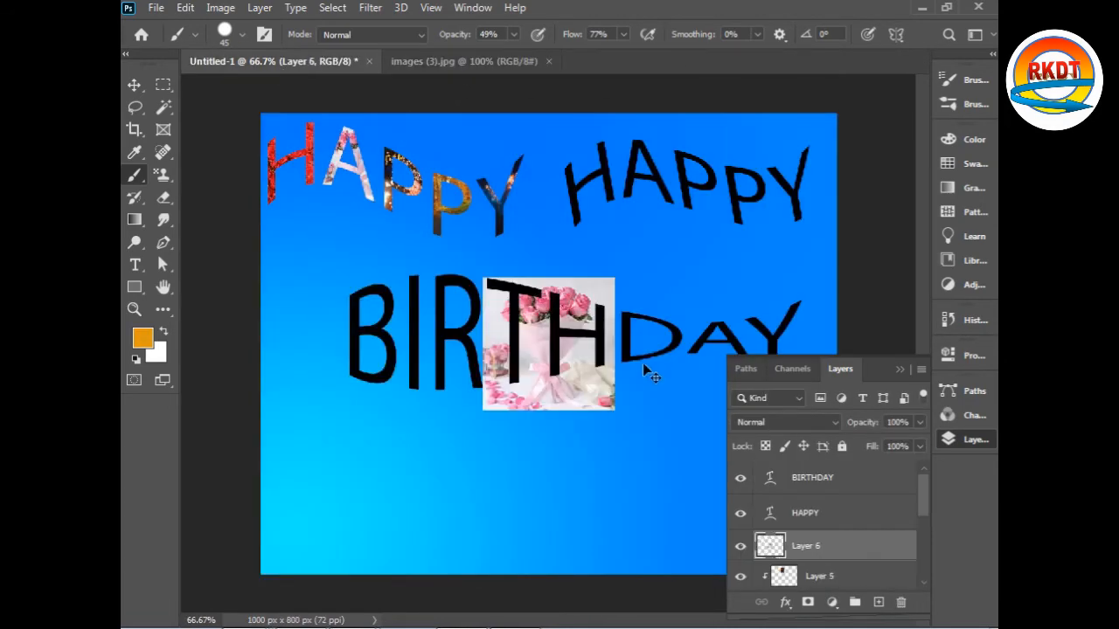
left_click_drag(804, 548, 806, 504)
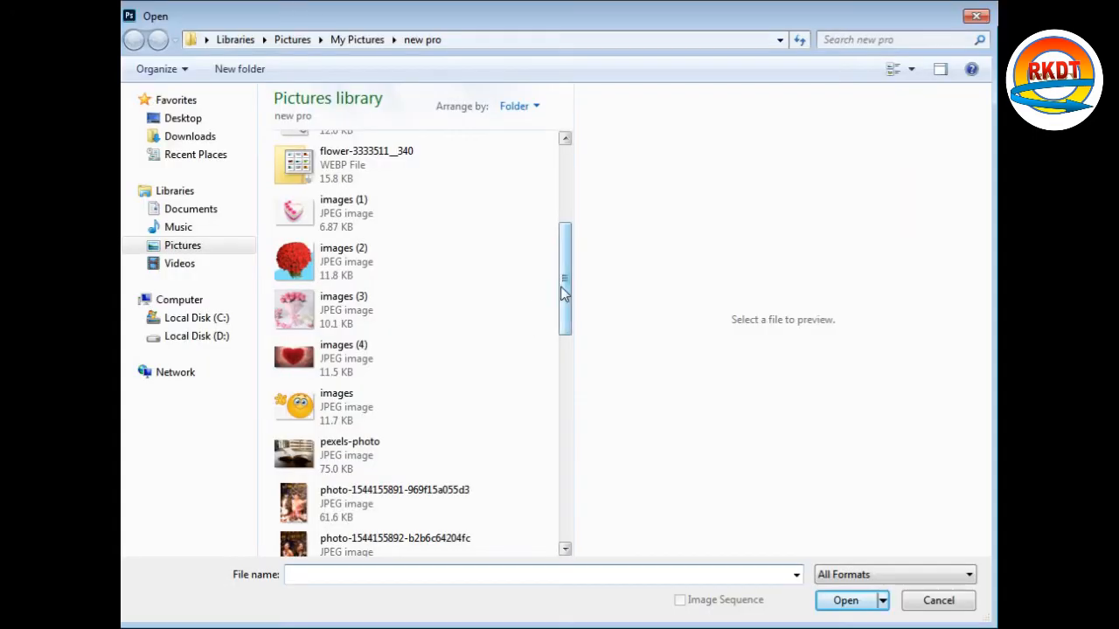
left_click_drag(563, 295, 552, 419)
scroll(435, 431, "down", 3)
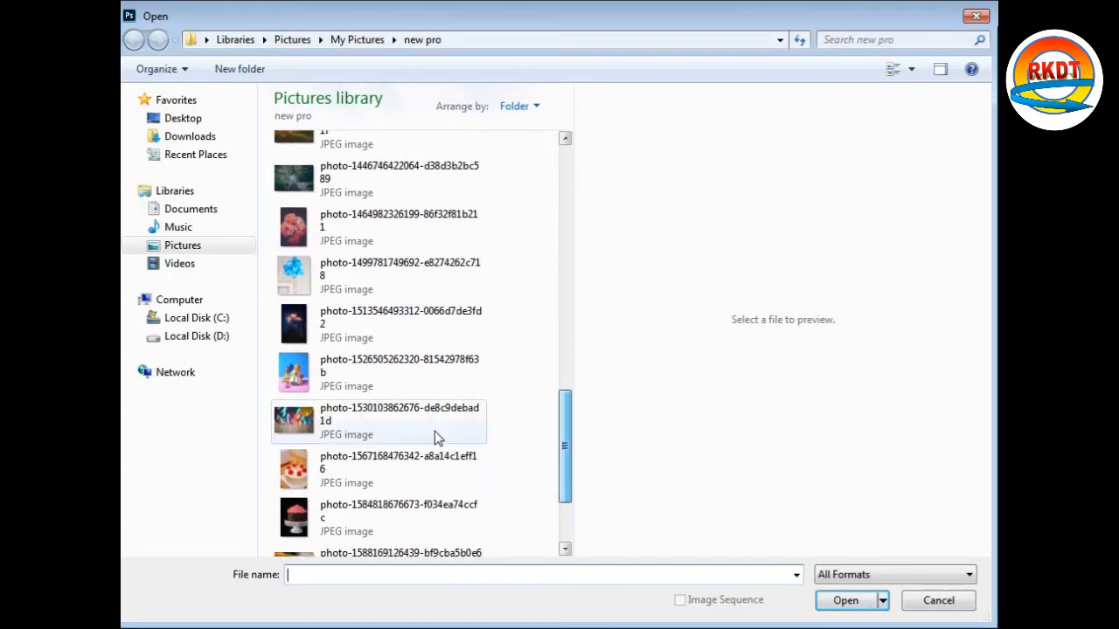
left_click(402, 373)
left_click(845, 601)
key("ctrl+a")
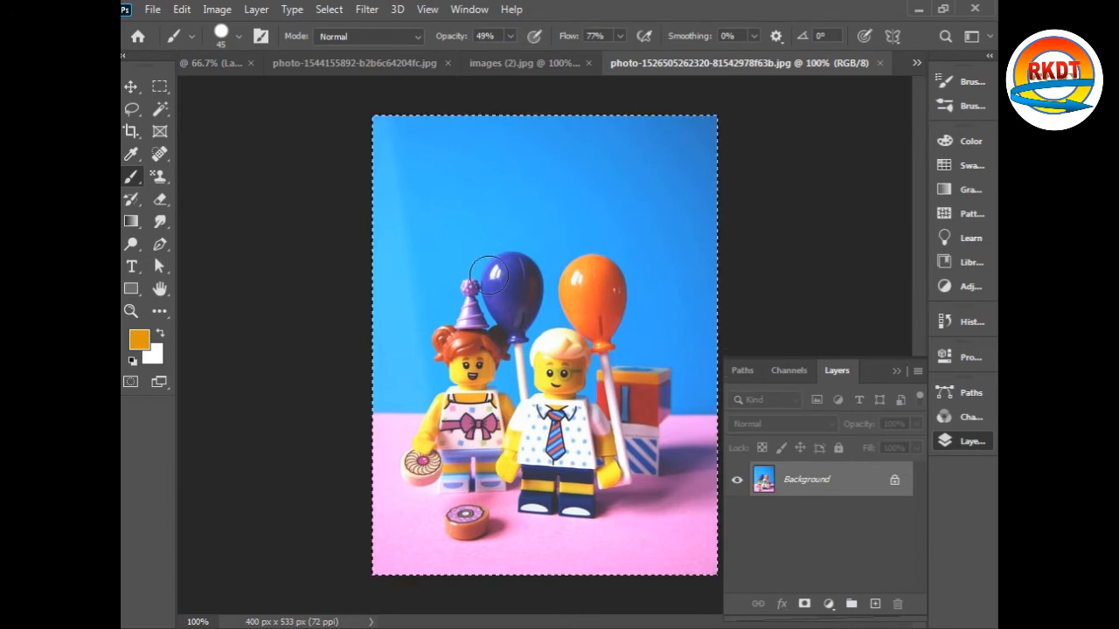
Close the two earlier pictures and paste the toy figures photo into the Untitled-1 design.
left_click(448, 62)
left_click(582, 63)
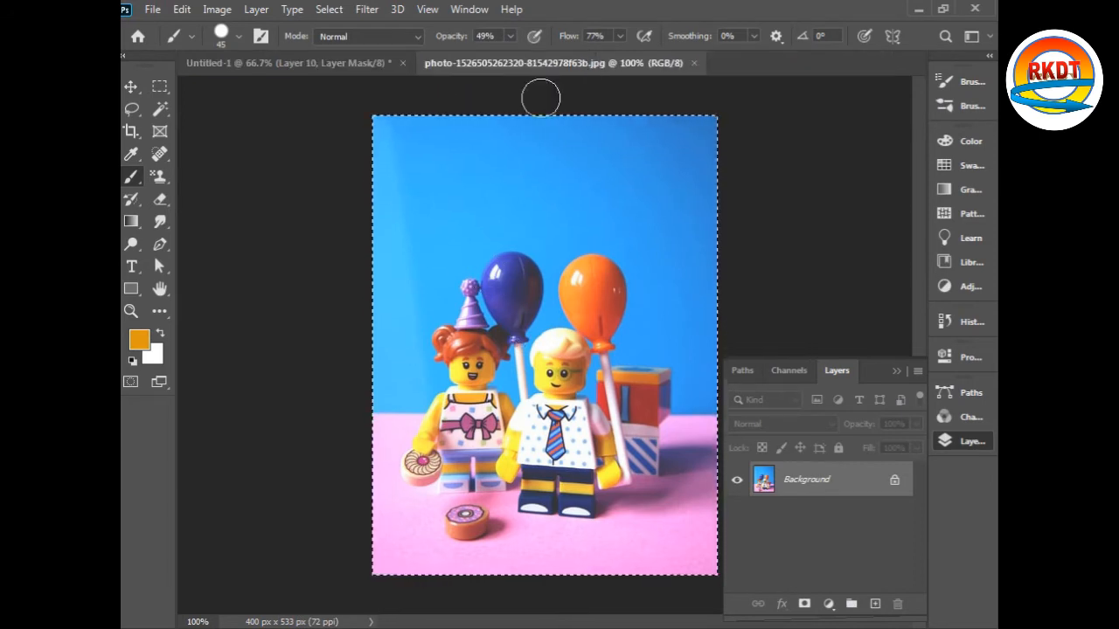
left_click(369, 63)
key("ctrl+v")
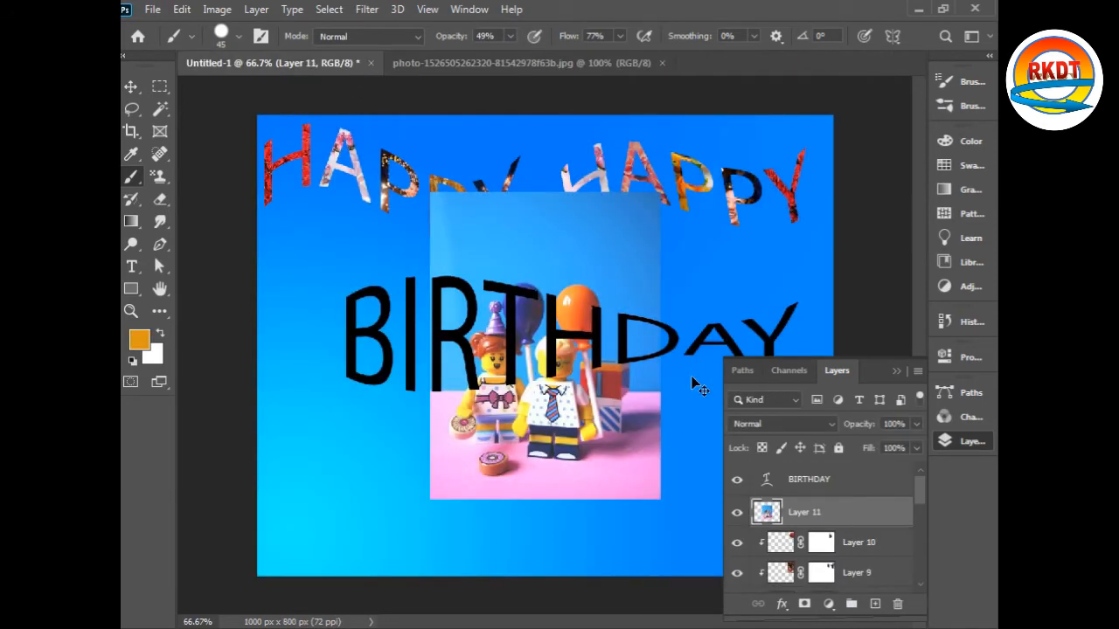
Move the toy figures layer above the BIRTHDAY text and clip it to that text.
left_click_drag(872, 513, 861, 476)
right_click(841, 483)
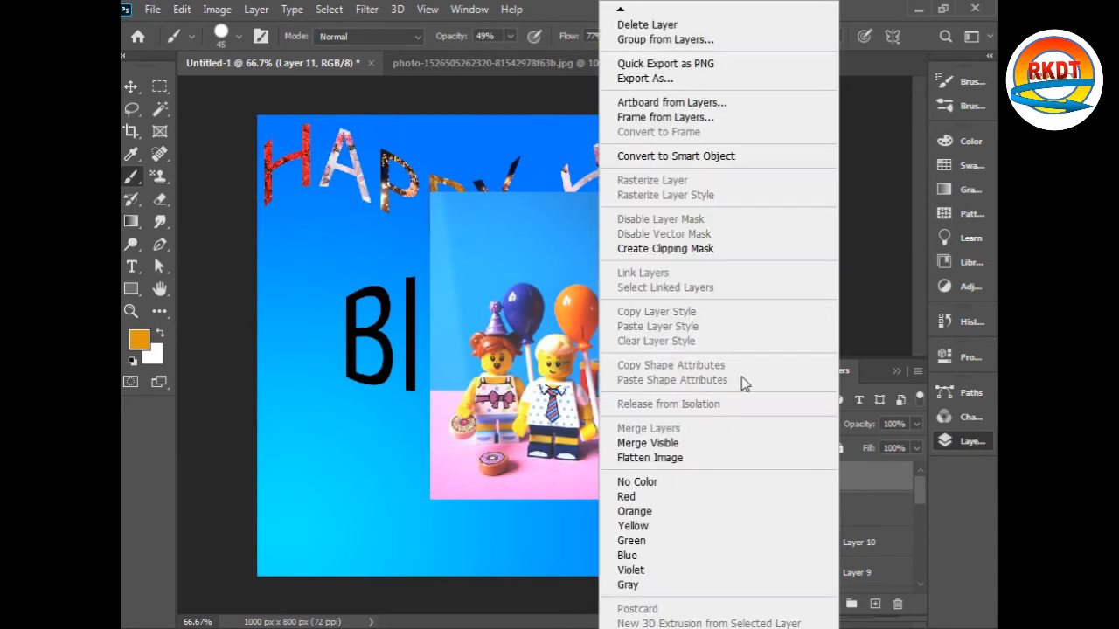
left_click(697, 251)
Scale the toy figures photo to about 52% and position it over the B of BIRTHDAY.
key("ctrl+t")
left_click_drag(517, 325, 361, 325)
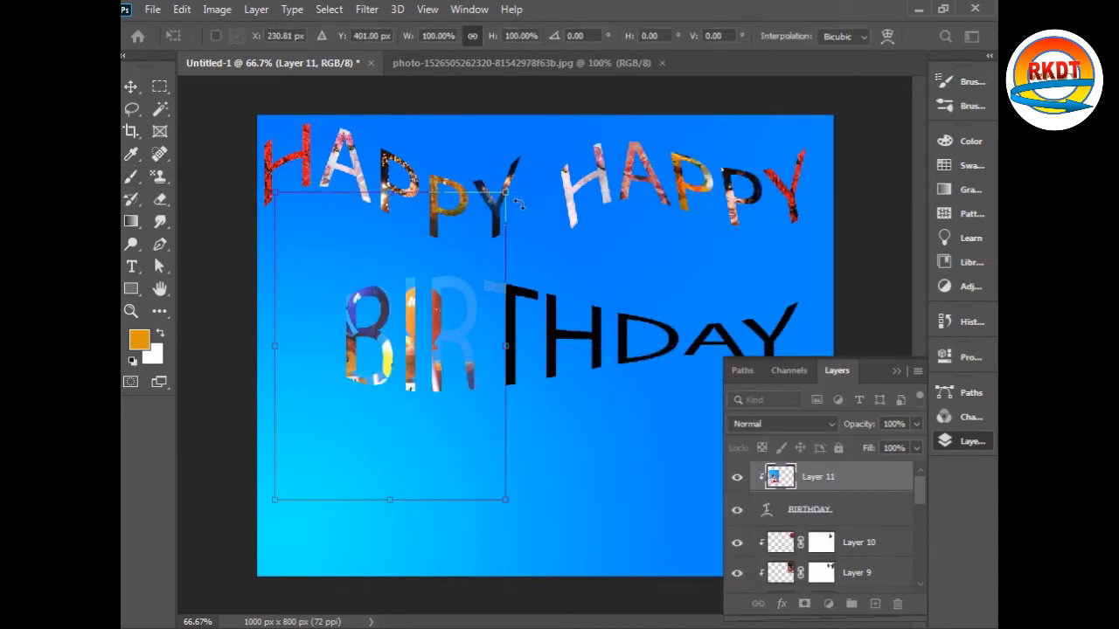
left_click_drag(505, 192, 447, 270)
left_click_drag(409, 361, 413, 309)
left_click_drag(451, 219, 426, 255)
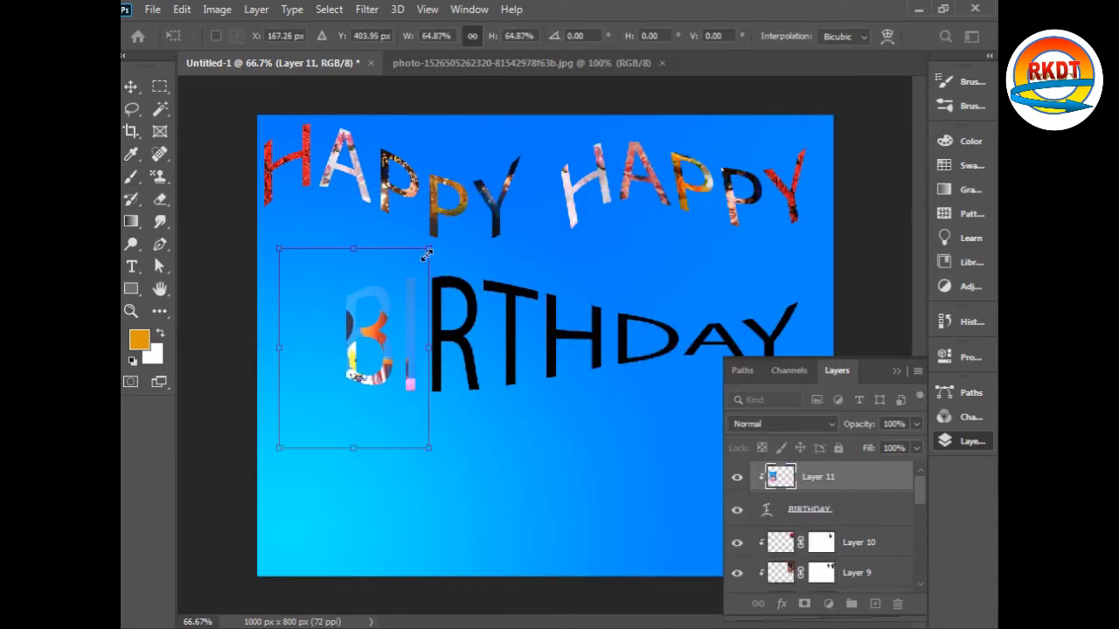
left_click_drag(397, 308, 412, 285)
left_click_drag(441, 230, 411, 253)
mouse_move(390, 334)
left_mouse_down()
mouse_move(402, 312)
mouse_move(400, 333)
left_mouse_up()
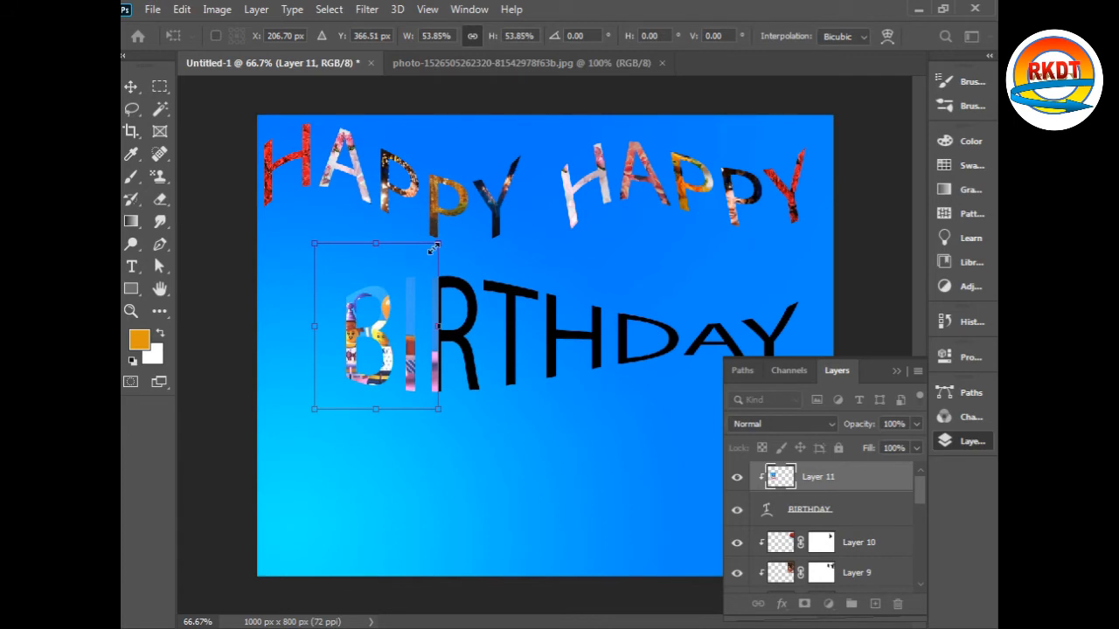
left_click_drag(437, 243, 433, 252)
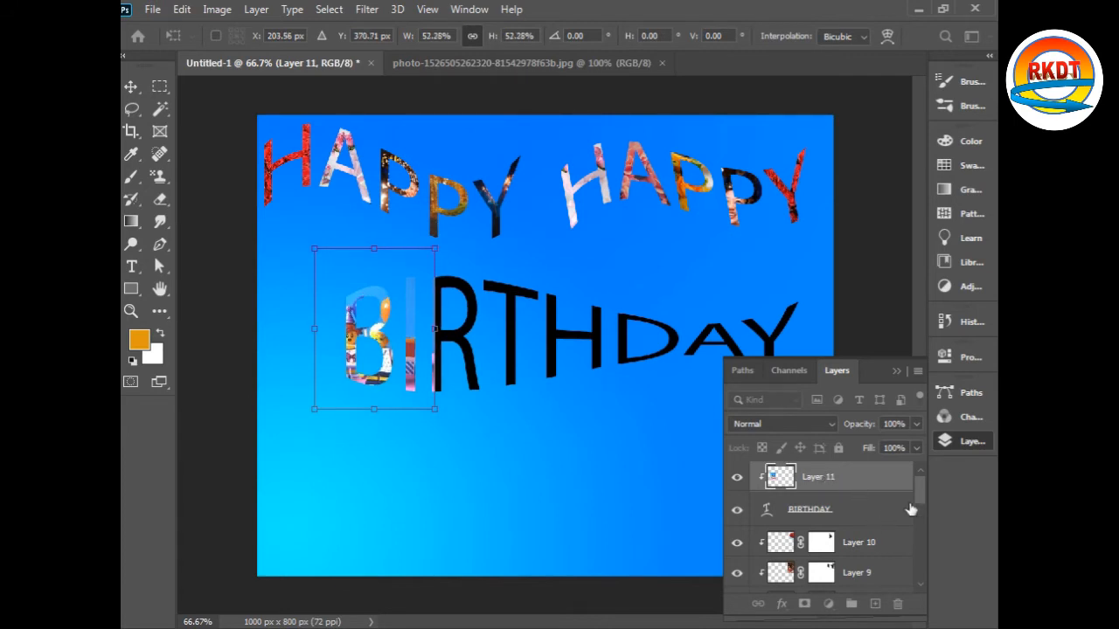
Apply the toy figures photo's transform and select the Background layer with the Brush tool active.
left_click_drag(920, 498, 928, 591)
left_click(835, 580)
key("b")
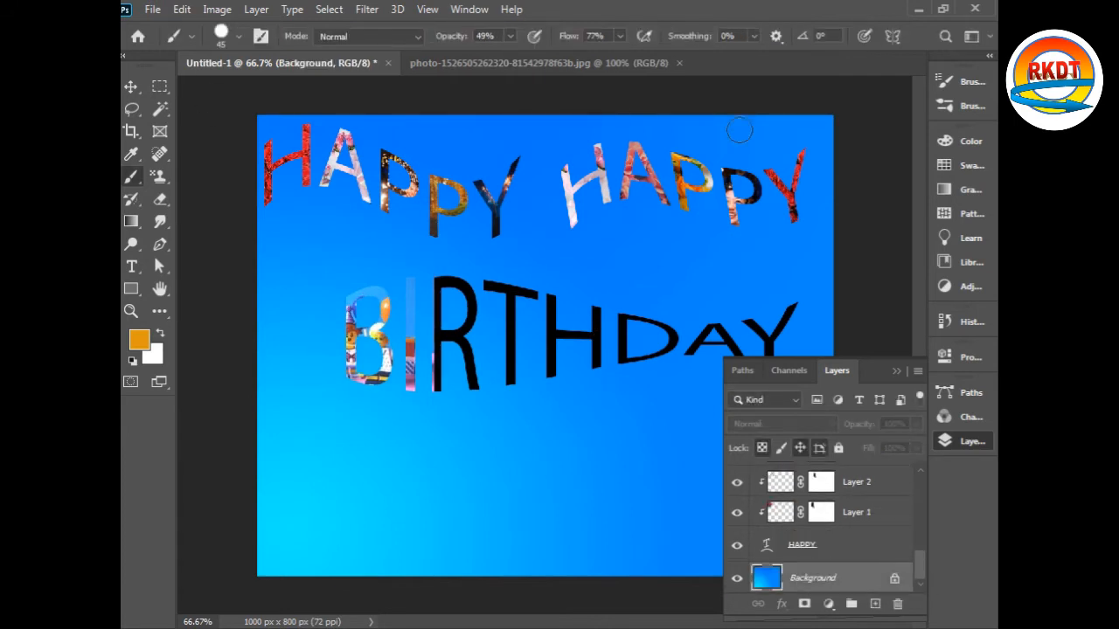
Choose the purple-to-blue gradient preset and draw two diagonal radial gradients over the left part of the Background layer.
left_click(974, 193)
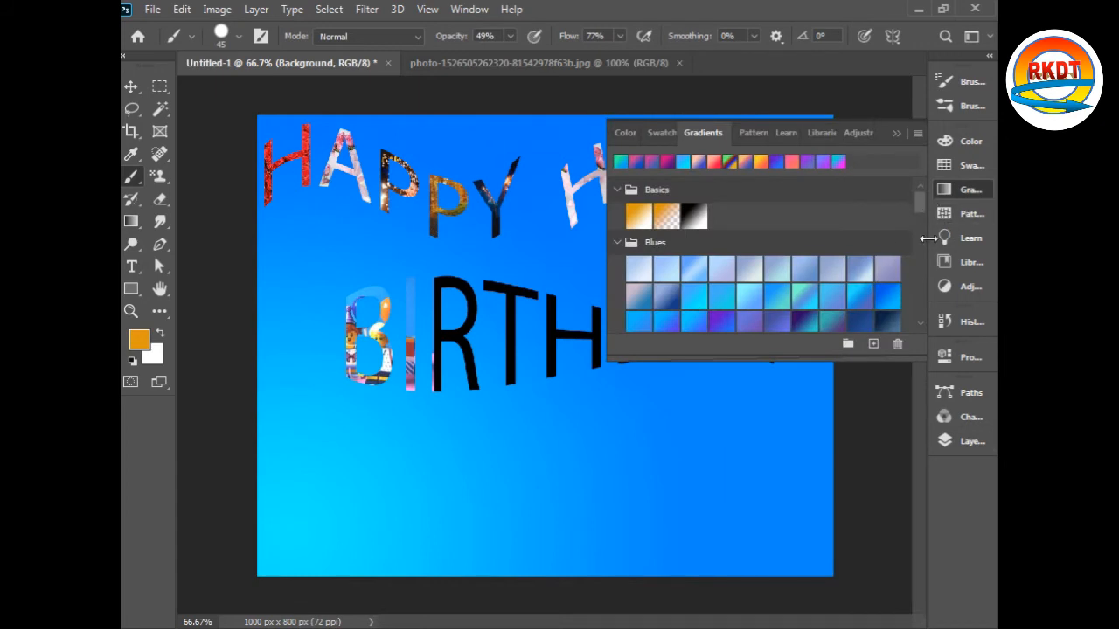
left_click(804, 161)
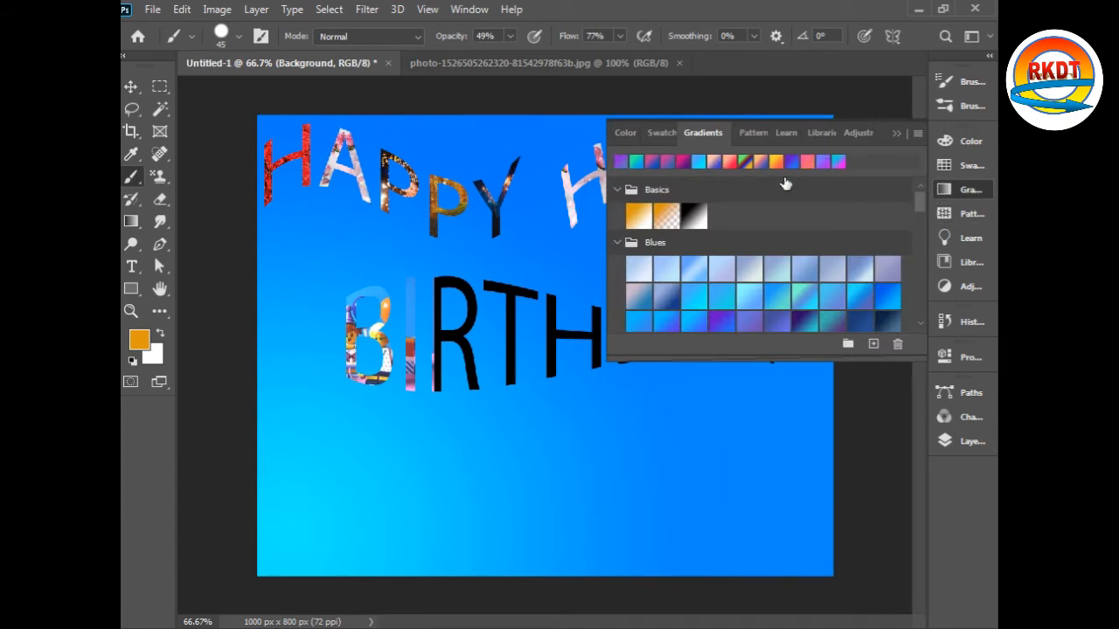
left_click(132, 221)
left_click_drag(341, 206, 599, 473)
left_click_drag(329, 387, 512, 537)
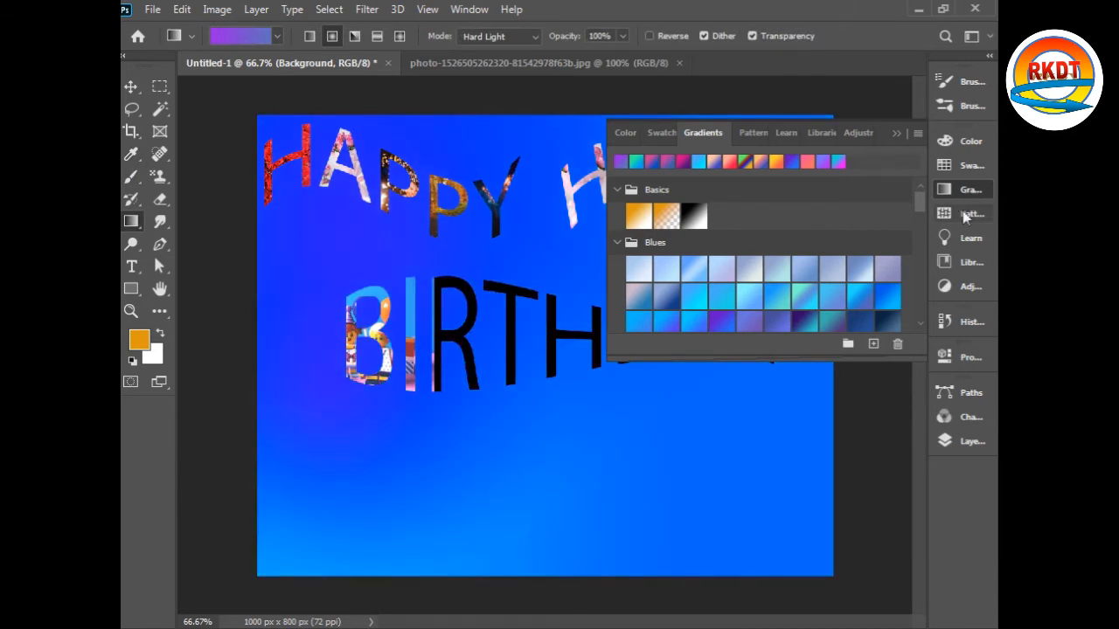
left_click(893, 133)
key("F7")
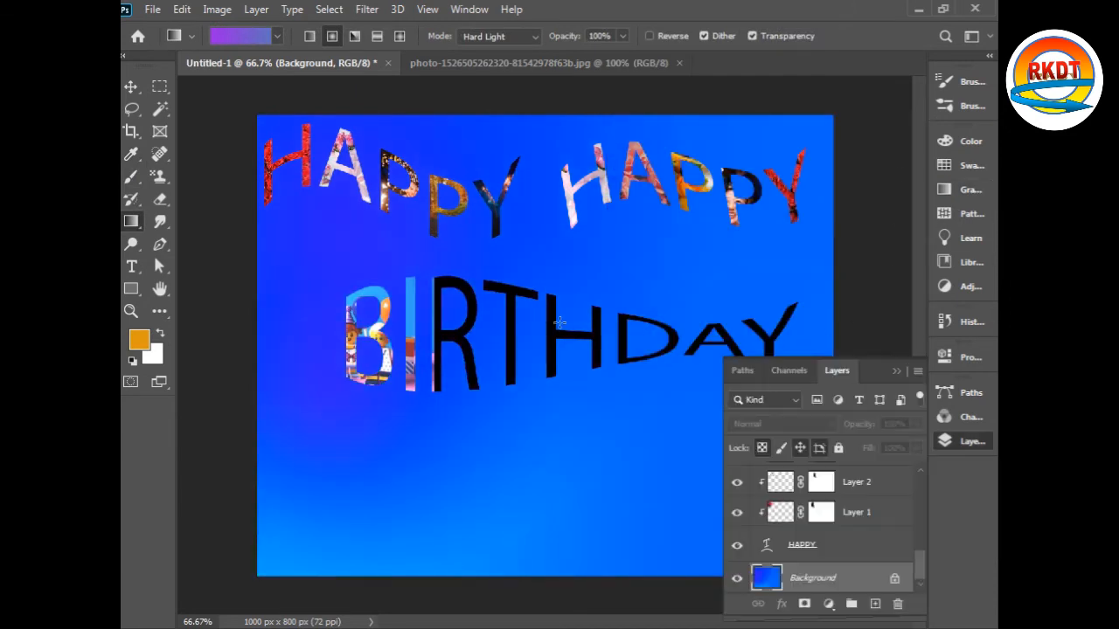
Add a layer mask to the toy figures layer and paint out the photo over the I and R of BIRTHDAY.
left_click_drag(923, 568, 919, 476)
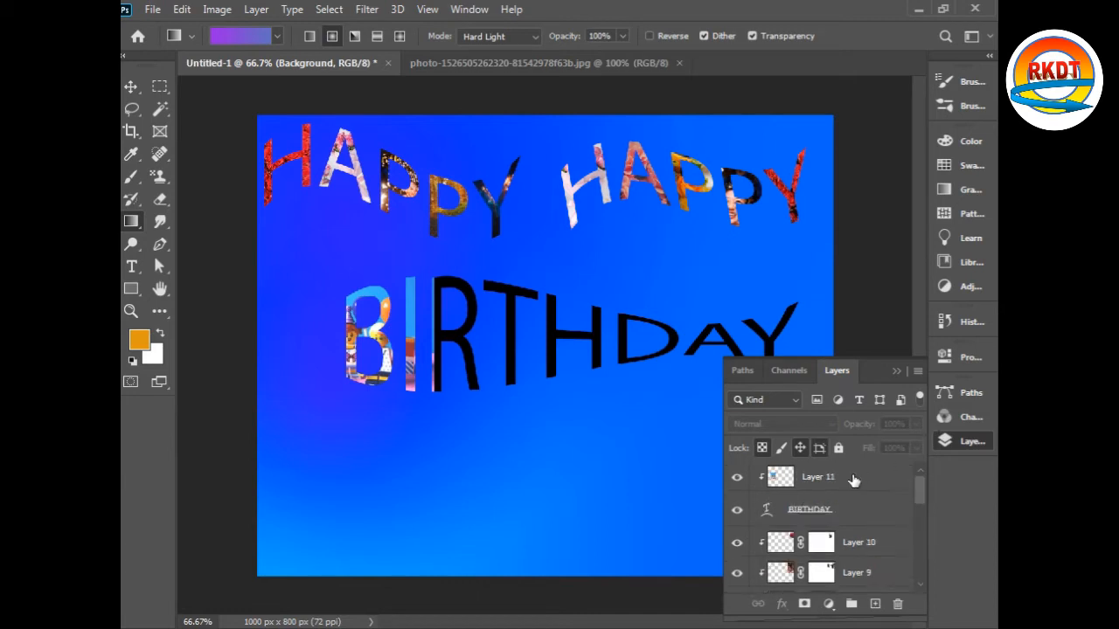
left_click(856, 477)
left_click(805, 603)
left_click(136, 178)
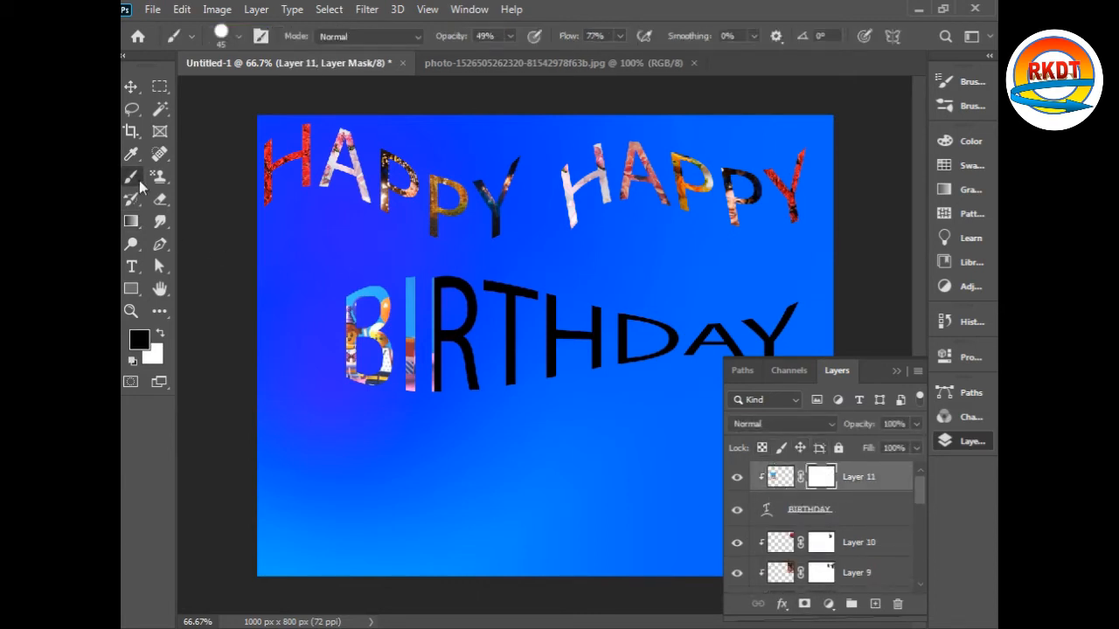
mouse_move(416, 294)
left_mouse_down()
mouse_move(416, 406)
mouse_move(414, 385)
left_mouse_up()
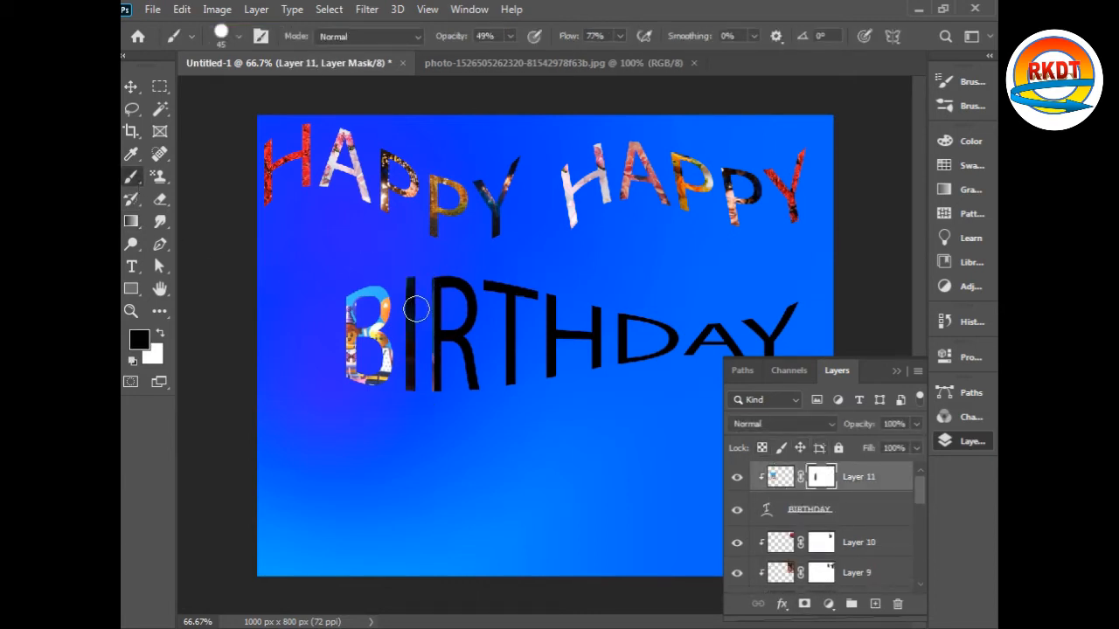
left_click_drag(445, 292, 447, 425)
left_click_drag(443, 276, 436, 441)
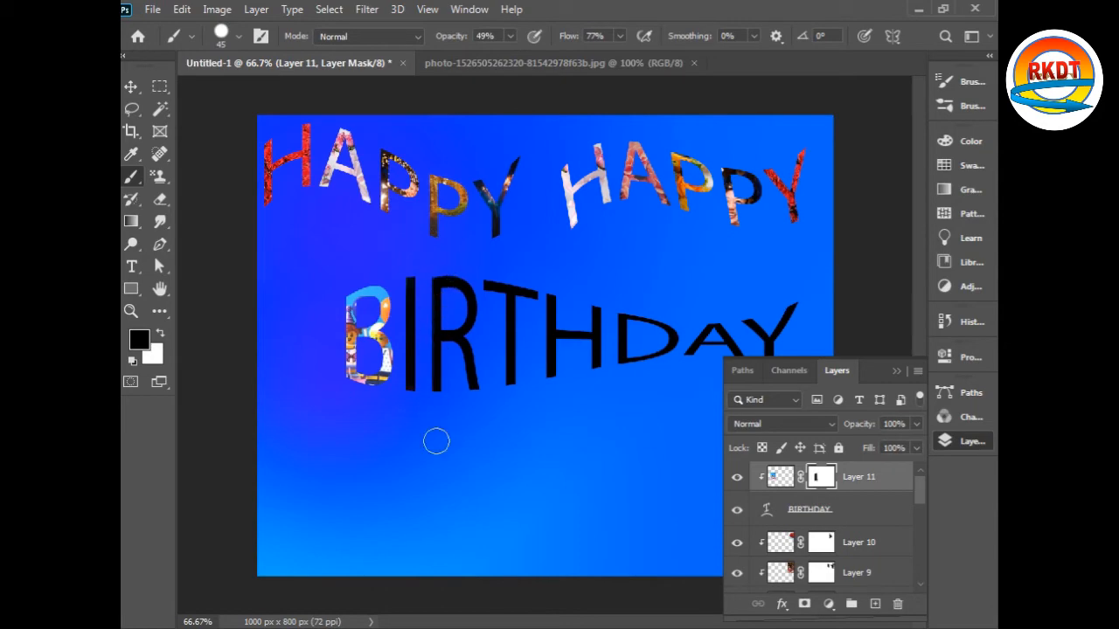
Open the red heart picture images (4), copy all of it and paste it into the Untitled-1 design.
left_click(160, 9)
left_click(200, 43)
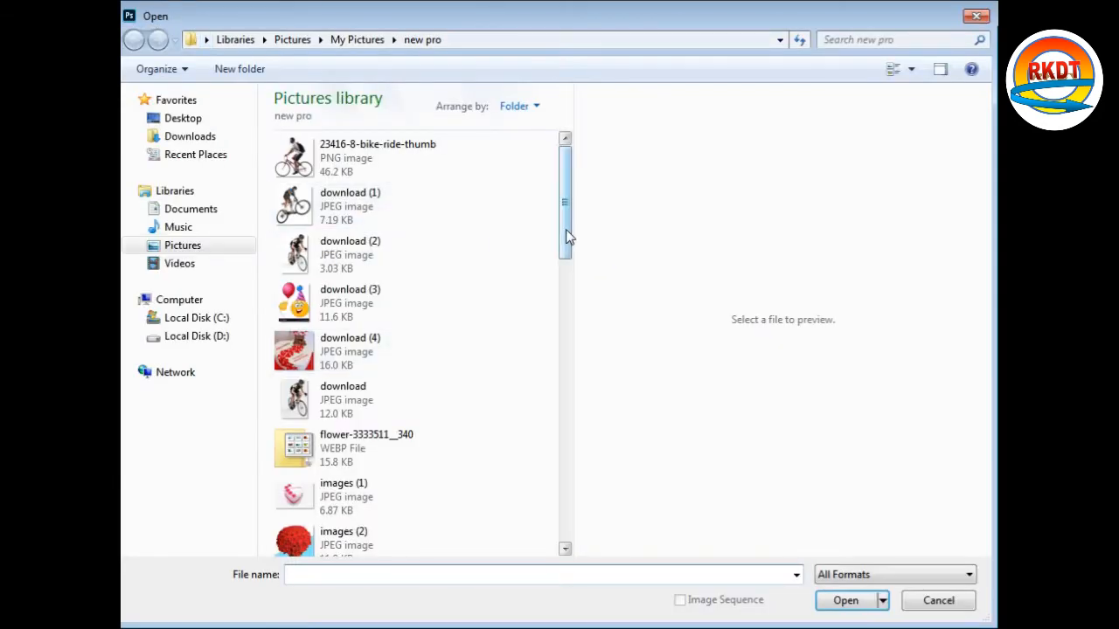
left_click_drag(565, 229, 587, 301)
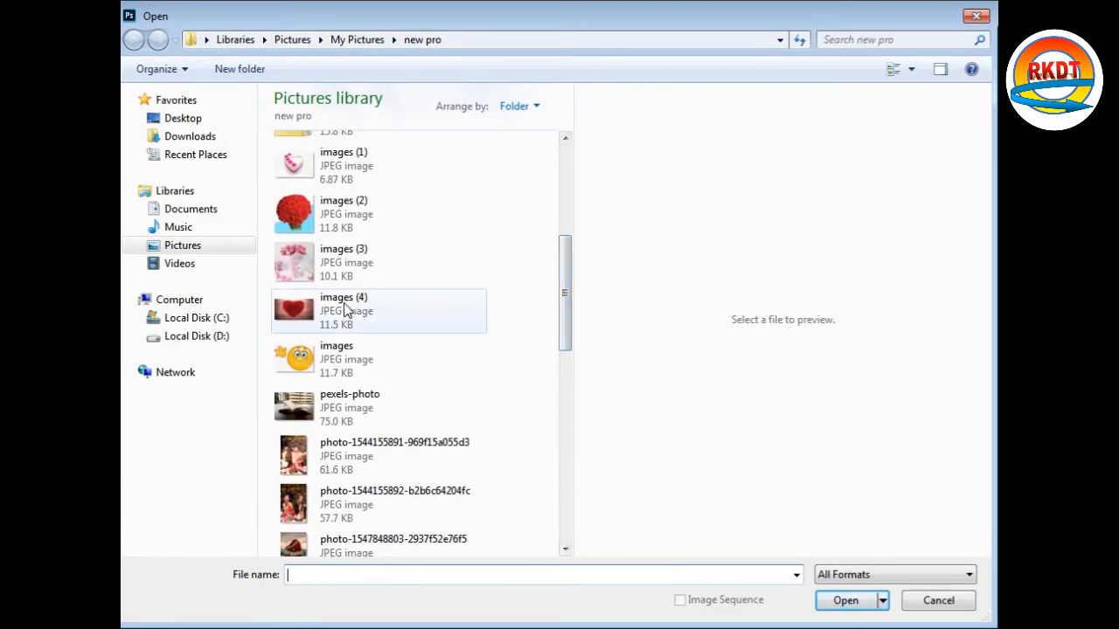
left_click(399, 300)
left_click(844, 600)
key("ctrl+a")
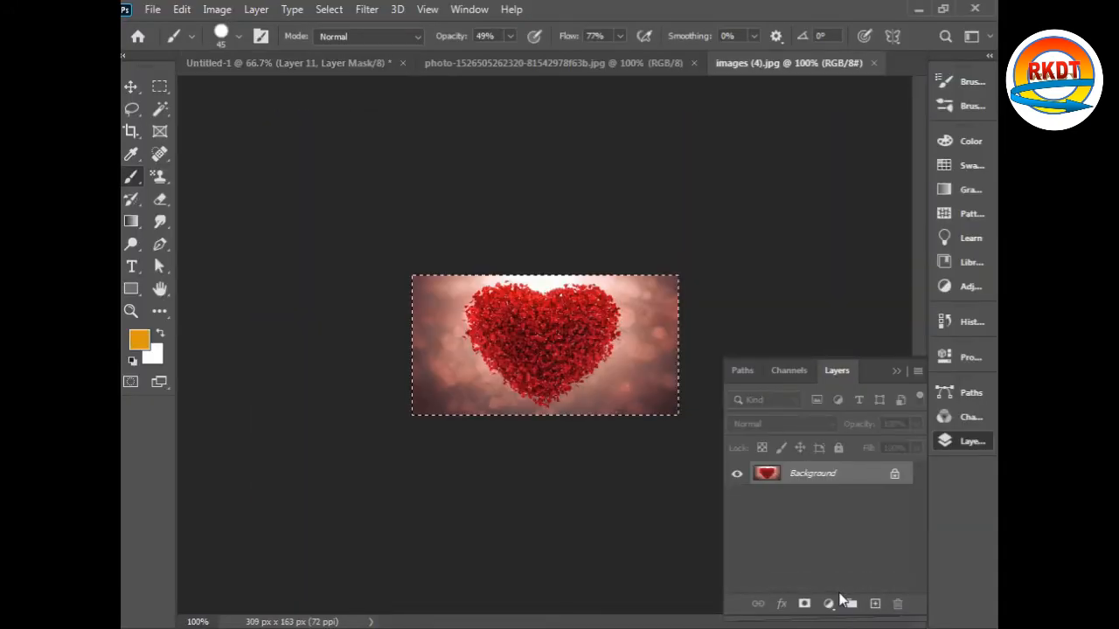
left_click(289, 64)
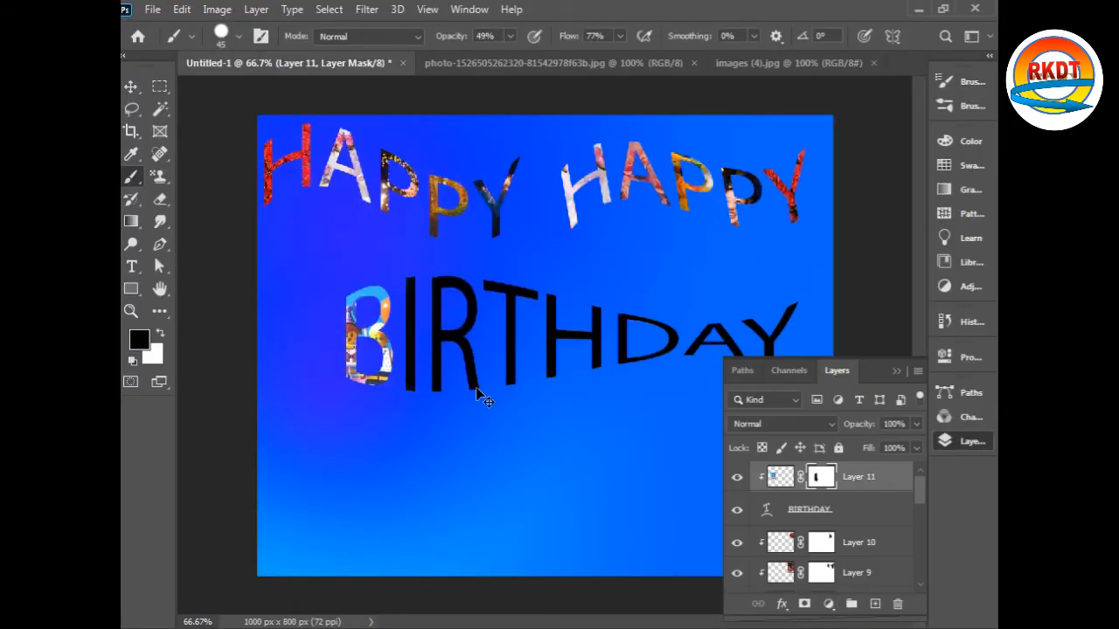
key("ctrl+v")
Clip the red heart layer to the BIRTHDAY text and position the heart over the I and R.
right_click(848, 486)
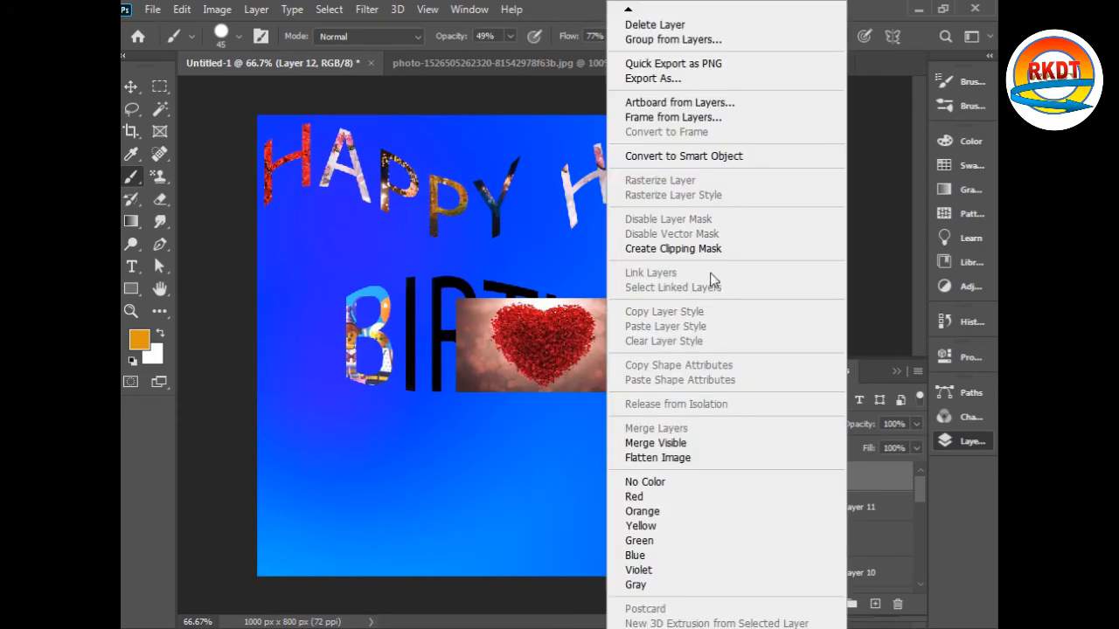
left_click(690, 248)
key("ctrl+t")
left_click_drag(566, 377, 436, 341)
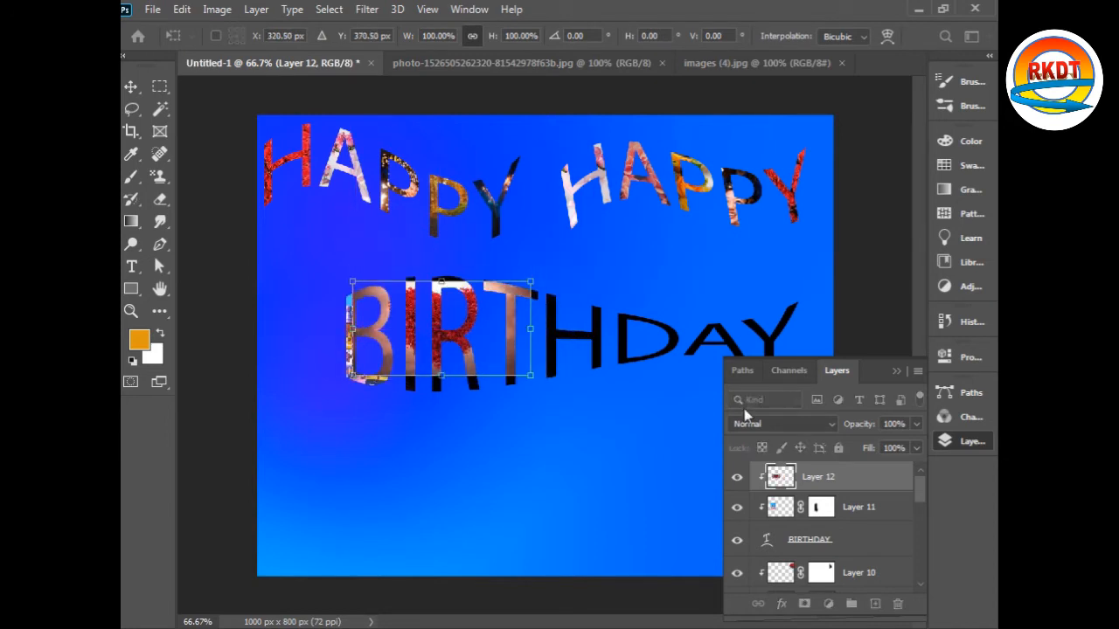
key("Return")
Mask the heart layer and brush away the photo over the B, the T and the ends of the I and R.
key("b")
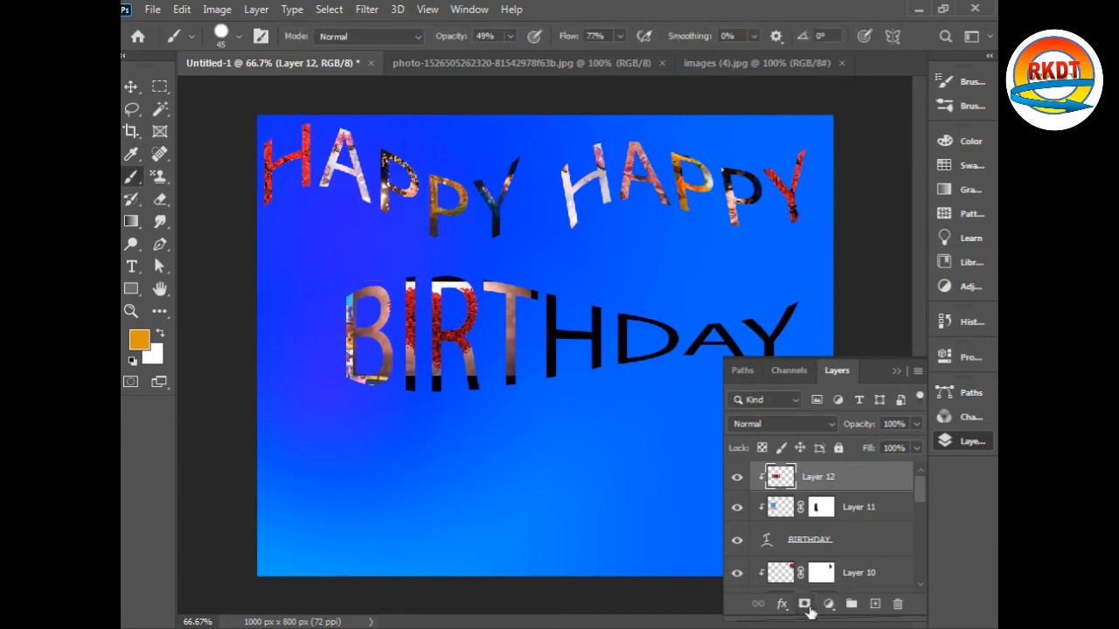
left_click(805, 606)
mouse_move(374, 304)
left_mouse_down()
mouse_move(388, 325)
mouse_move(384, 389)
mouse_move(364, 361)
mouse_move(382, 335)
left_mouse_up()
mouse_move(495, 291)
left_mouse_down()
mouse_move(526, 287)
mouse_move(481, 284)
mouse_move(531, 269)
mouse_move(521, 361)
mouse_move(523, 302)
mouse_move(512, 328)
mouse_move(501, 291)
mouse_move(443, 277)
left_mouse_up()
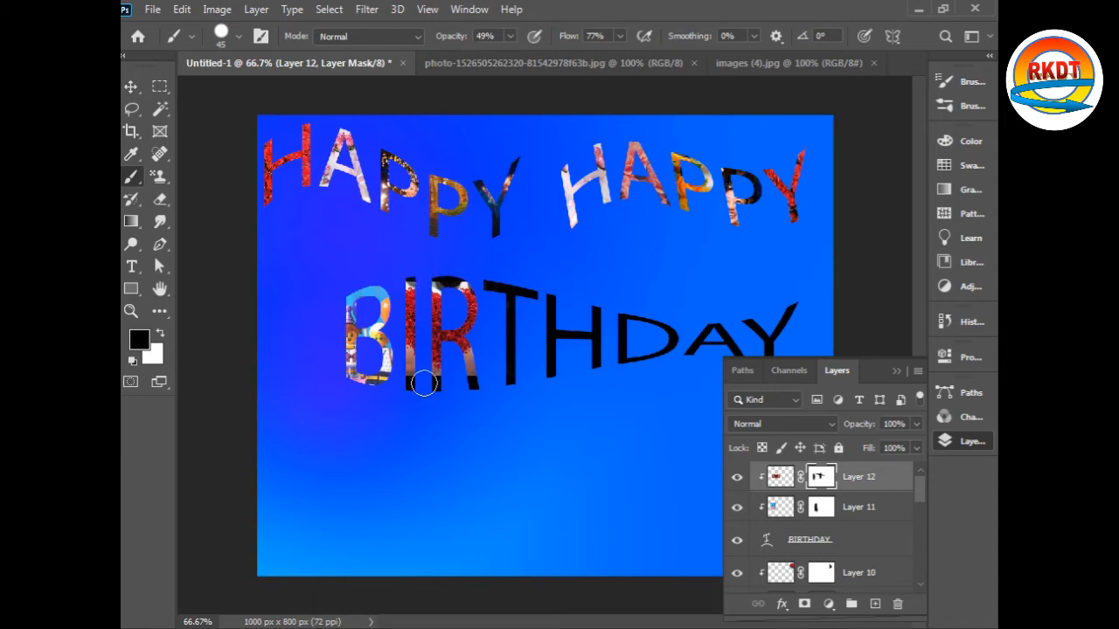
left_click_drag(411, 376, 403, 369)
left_click_drag(476, 378, 476, 363)
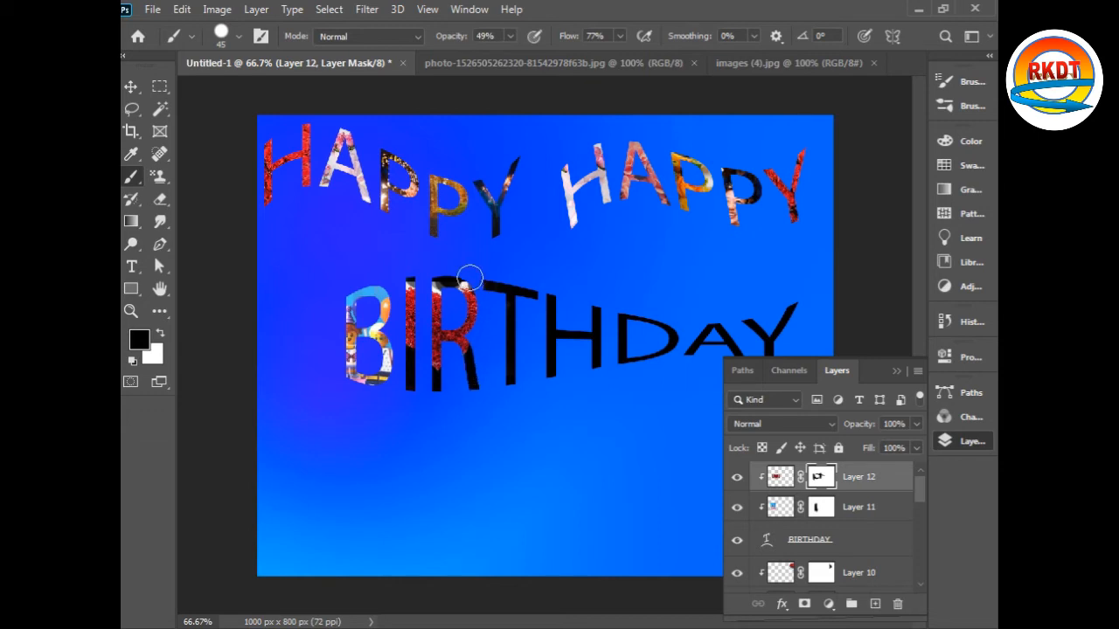
left_click_drag(469, 276, 451, 277)
Shrink the brush to size 8 and mask out the white remnants above the red petals in the I and R.
key("ctrl+plus")
key("ctrl+plus")
left_click_drag(392, 297, 558, 330)
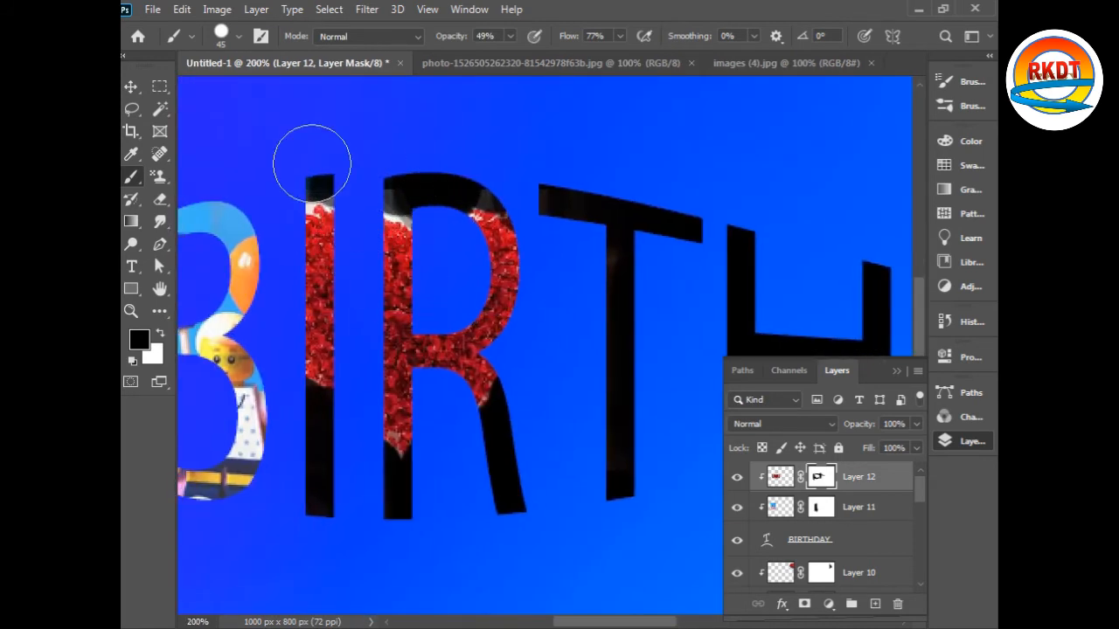
key("bracketleft")
key("bracketleft")
key("bracketleft")
key("bracketleft")
key("bracketleft")
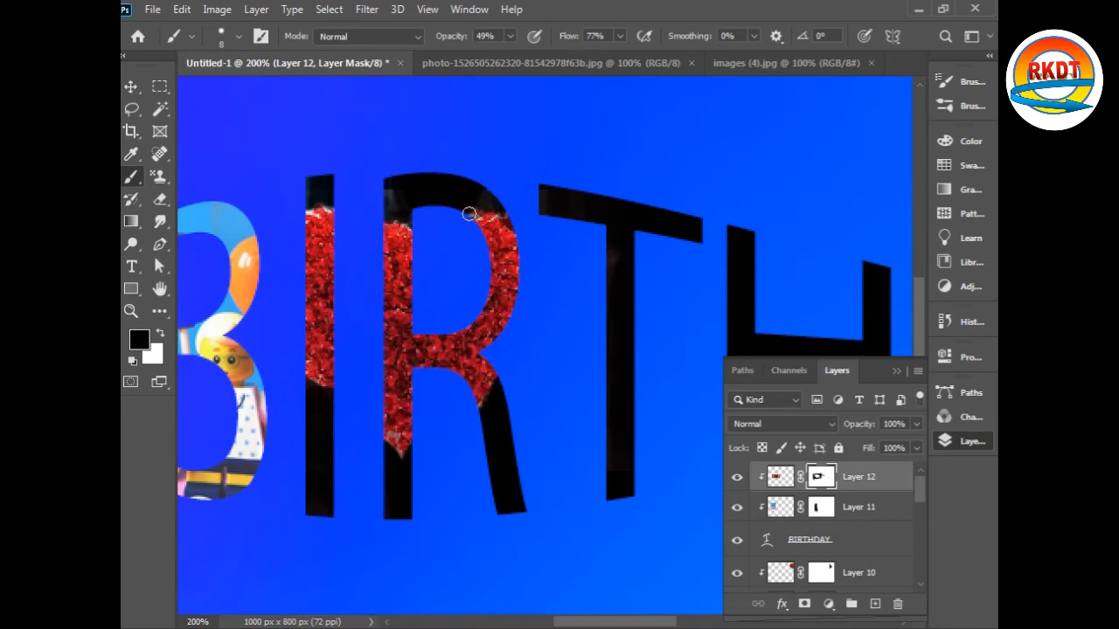
key("ctrl+minus")
key("ctrl+minus")
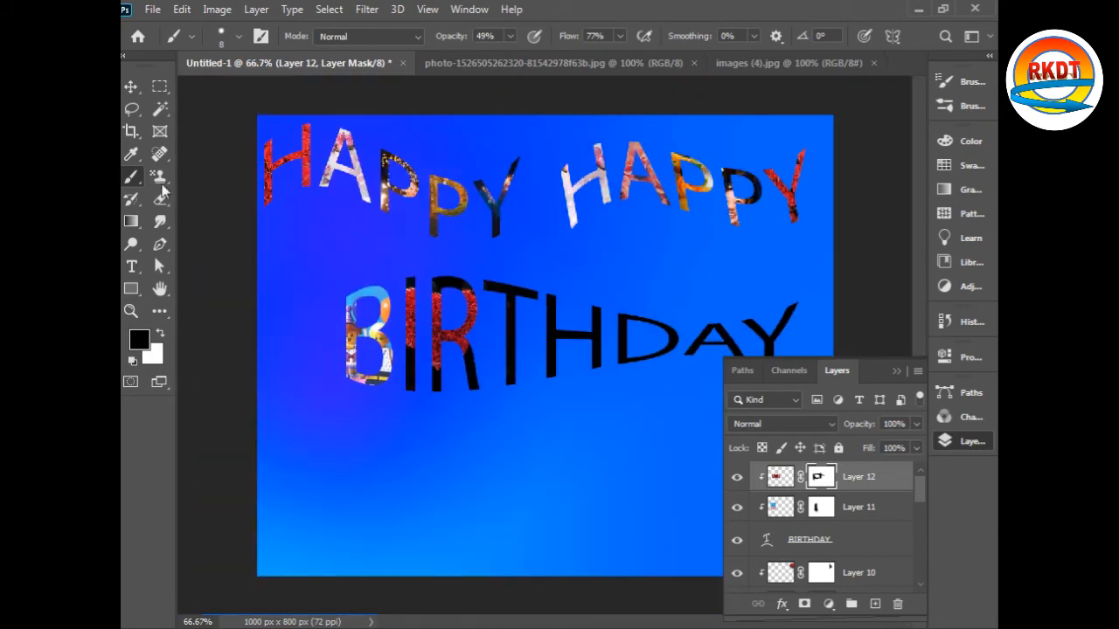
Open the heart-shaped cake picture download (4) and select the whole image.
left_click(151, 10)
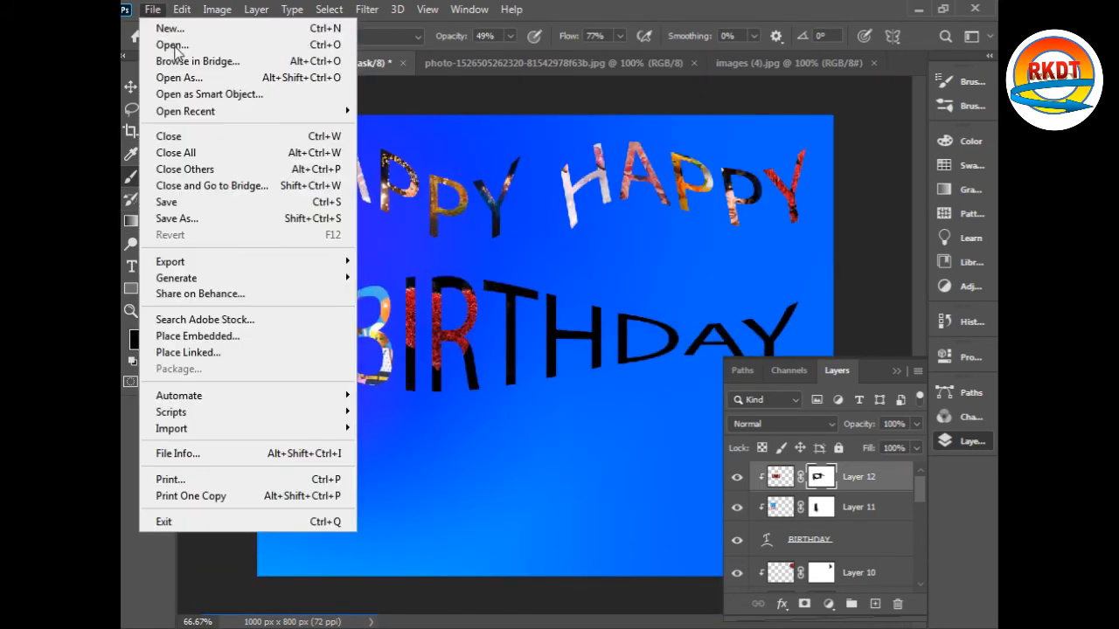
left_click(177, 48)
left_click_drag(564, 191, 507, 252)
left_click(349, 154)
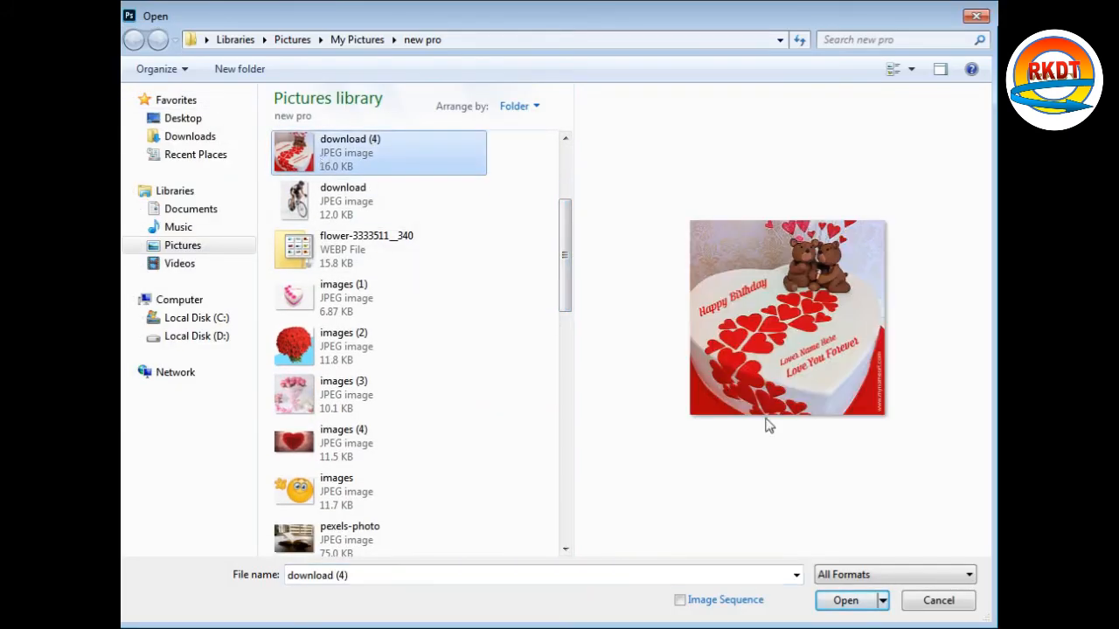
left_click(845, 600)
key("ctrl+a")
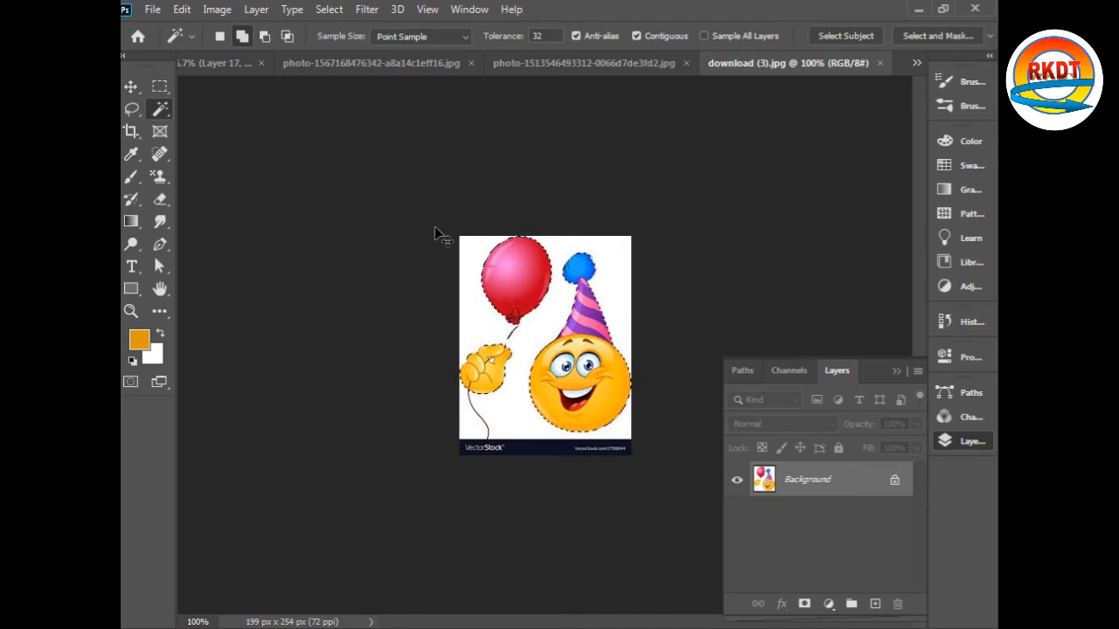
Paste the balloon emoji cutout into the Untitled-1 design and clean its white fringe with a size 6 eraser.
left_click(223, 63)
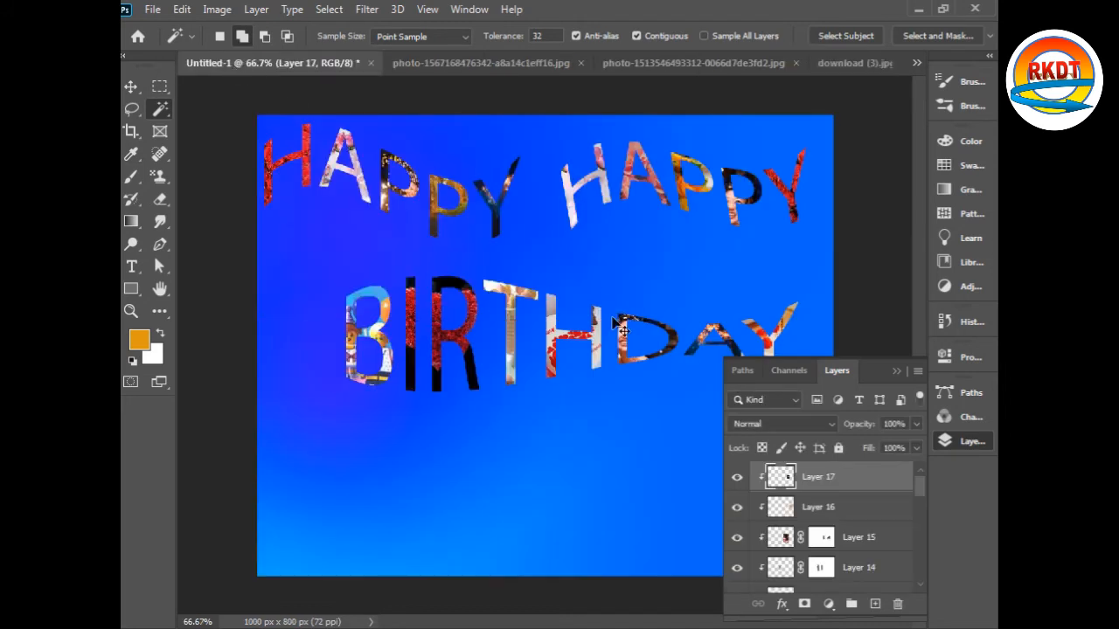
key("ctrl+v")
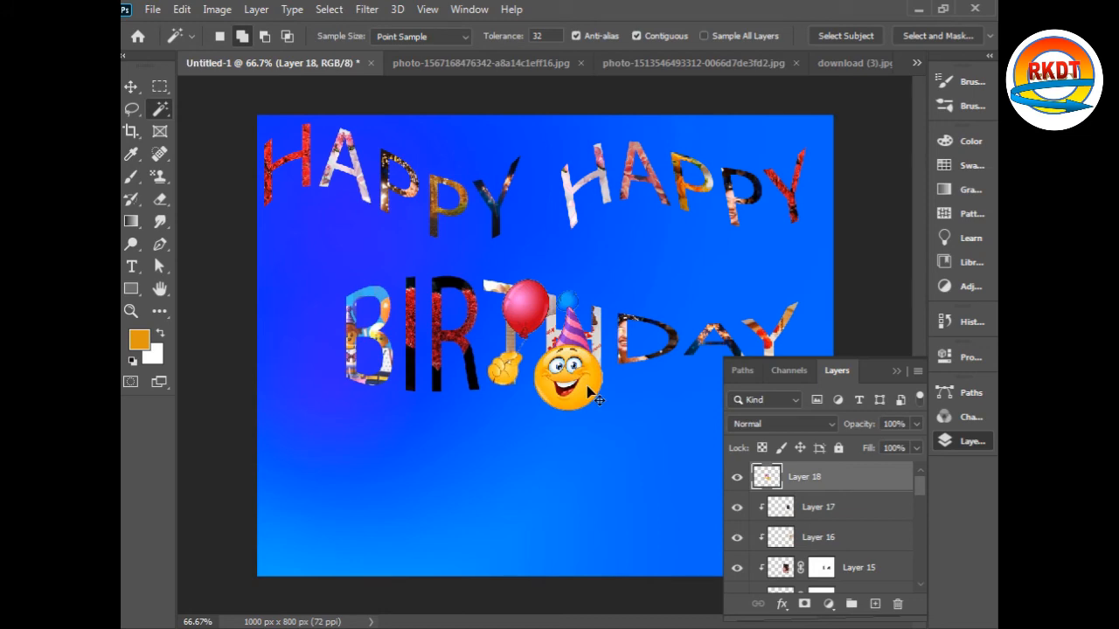
key("ctrl+plus")
key("ctrl+plus")
left_click_drag(655, 463, 421, 417)
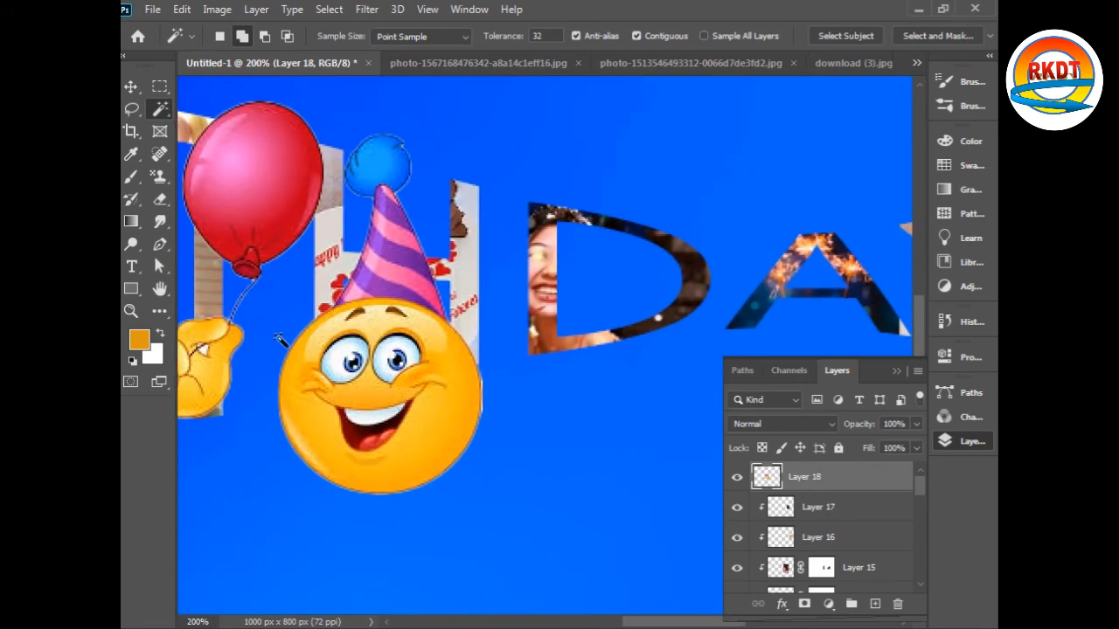
key("e")
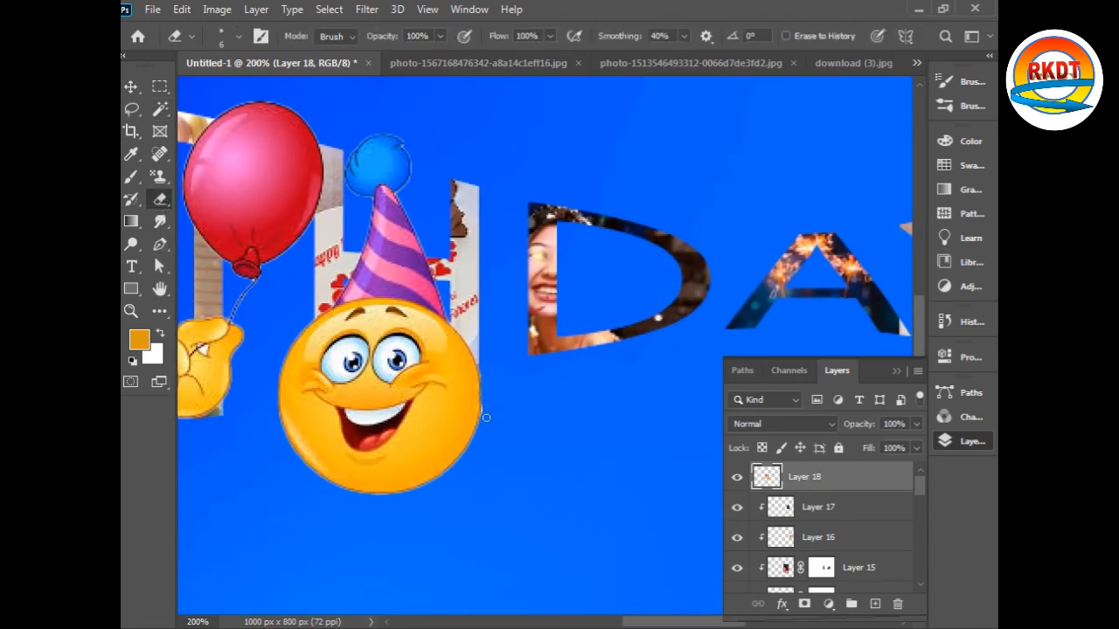
key("ctrl+minus")
key("ctrl+minus")
key("ctrl+minus")
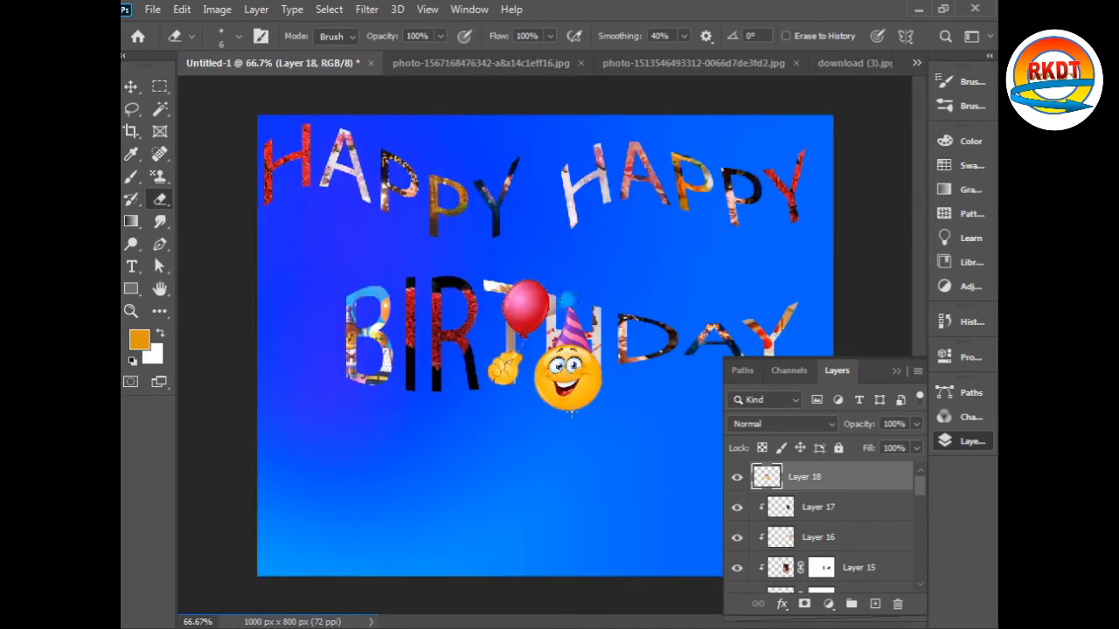
Position the balloon emoji near the lower-right corner of the canvas, below DAY, and move the Layers panel clear of it.
left_click_drag(571, 413, 666, 533)
left_click_drag(871, 371, 963, 462)
left_click_drag(674, 498, 732, 515)
Open the waving emoji picture named images and select the emoji and its hand with Select Subject.
left_click(152, 9)
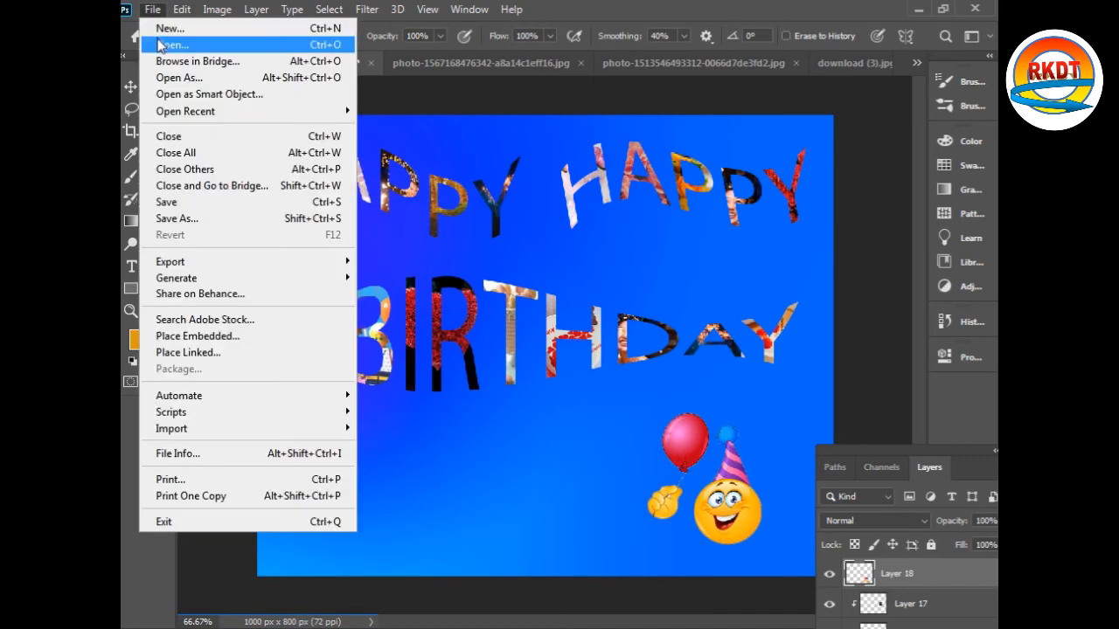
left_click(166, 42)
scroll(524, 244, "down", 2)
left_click_drag(553, 313, 552, 444)
left_click_drag(556, 475, 562, 265)
left_click(367, 500)
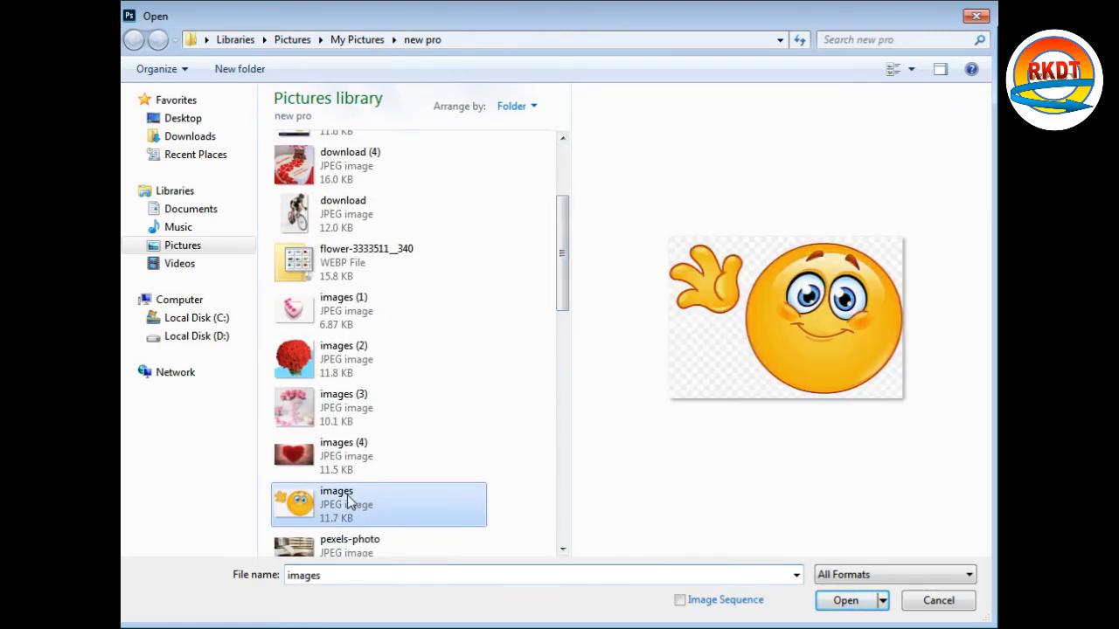
left_click(839, 602)
left_click(160, 109)
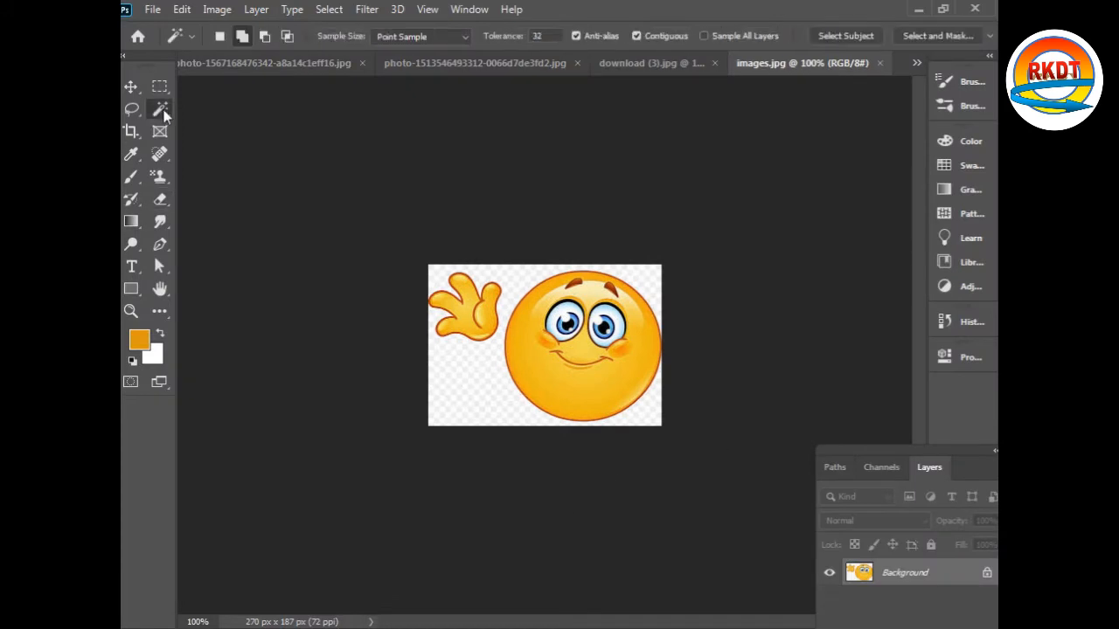
left_click(822, 38)
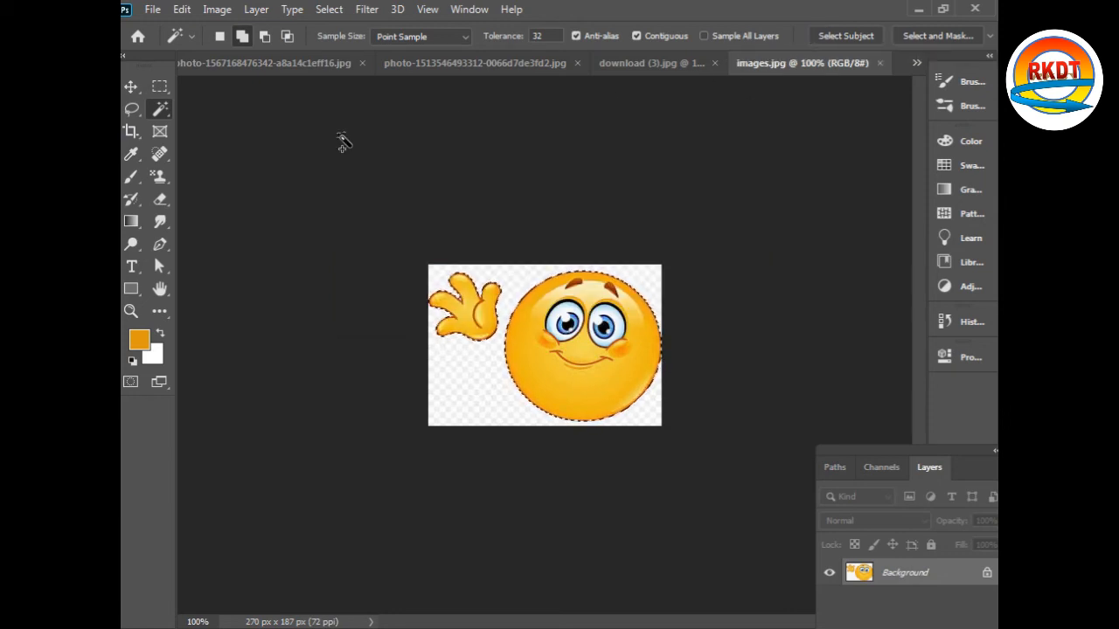
Close the strawberry cake photo, paste the waving emoji into the Untitled-1 design and place it above DAY.
left_click(328, 64)
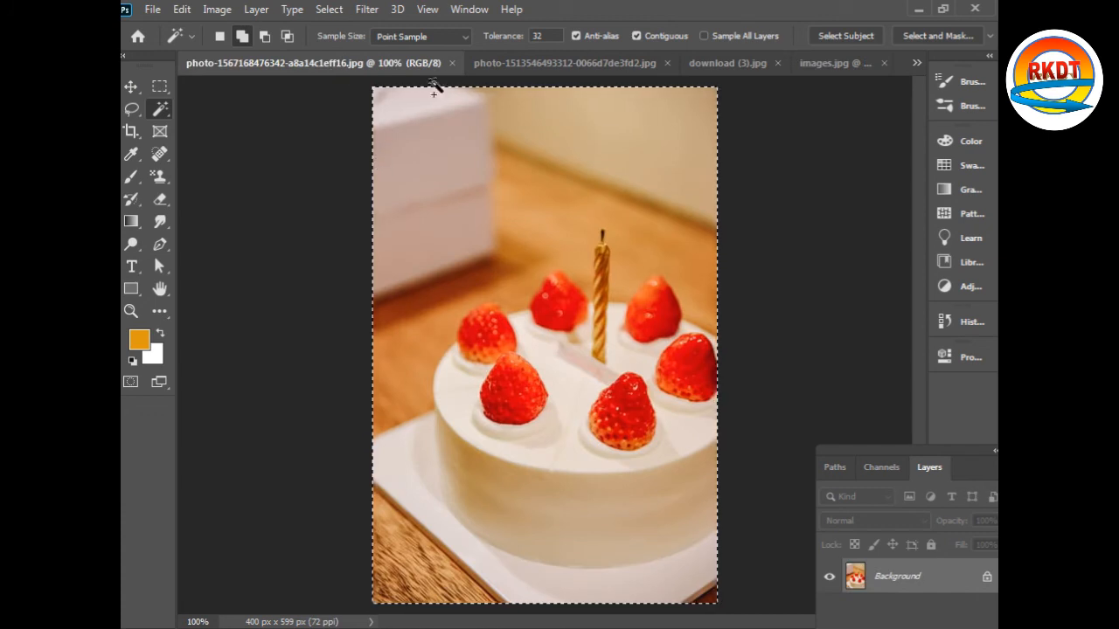
left_click(452, 63)
left_click(306, 64)
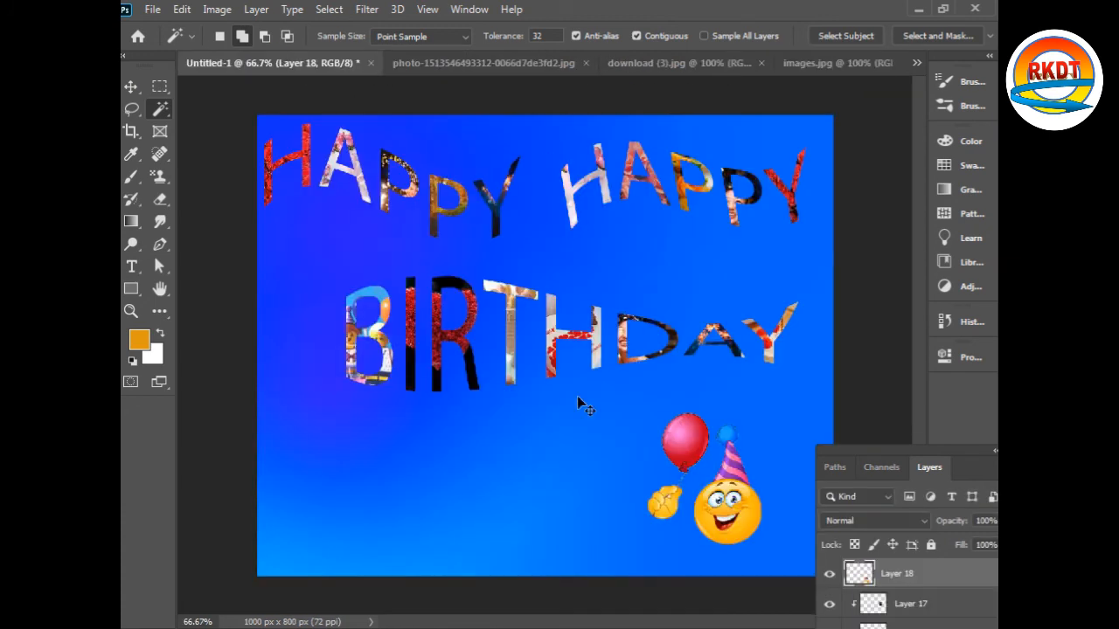
key("ctrl+v")
left_click_drag(563, 384, 673, 285)
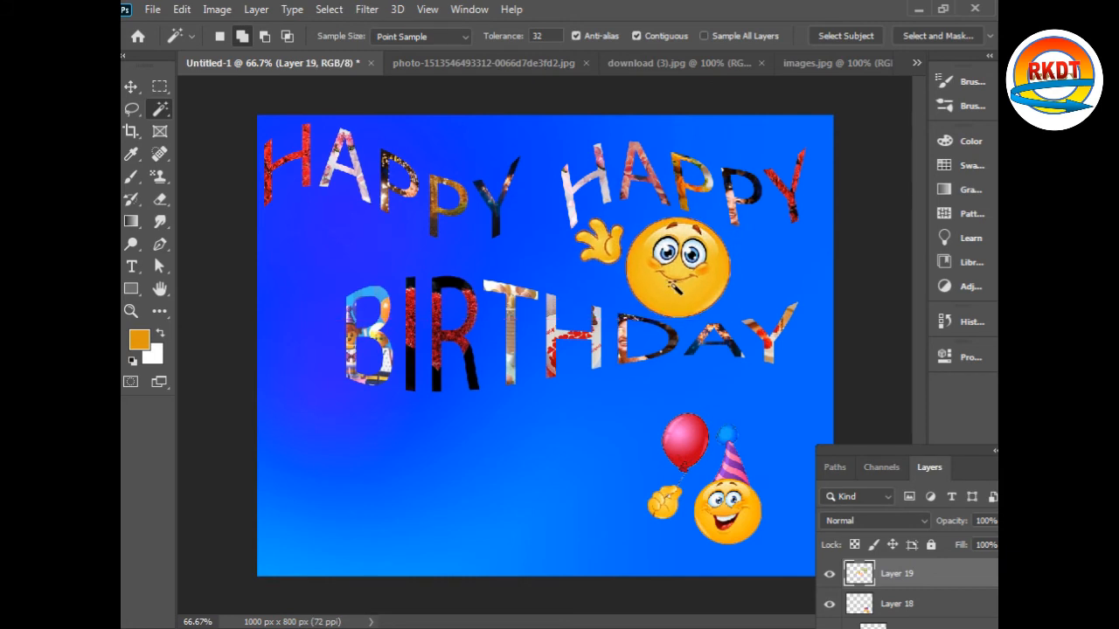
Scale the waving emoji down to about 87% so it fits between the second HAPPY and DAY.
key("ctrl+t")
left_click_drag(728, 219, 697, 256)
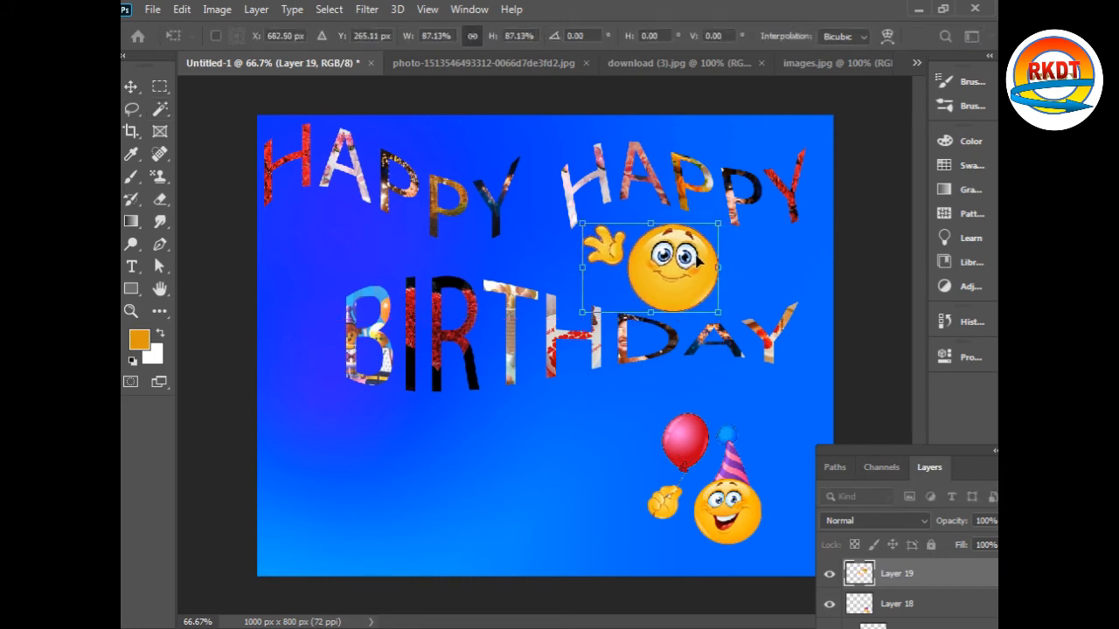
key("Return")
Adjust the midtone colors of the waving emoji with Color Balance, keeping Preserve Luminosity on.
key("w")
key("ctrl+b")
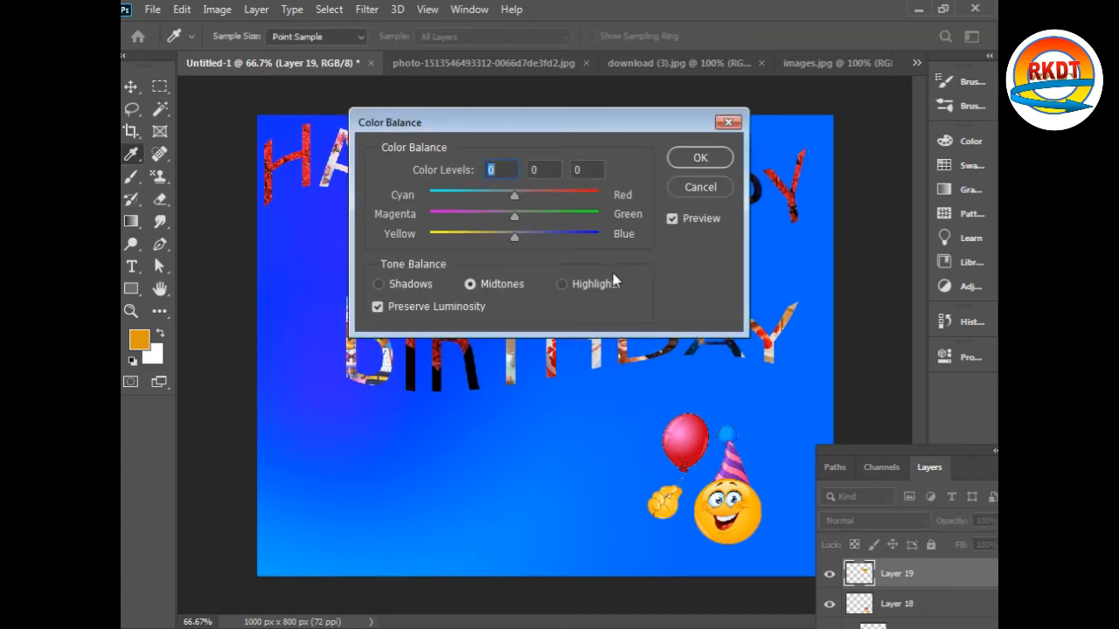
left_click_drag(515, 193, 499, 194)
left_click_drag(514, 234, 501, 216)
left_click(678, 164)
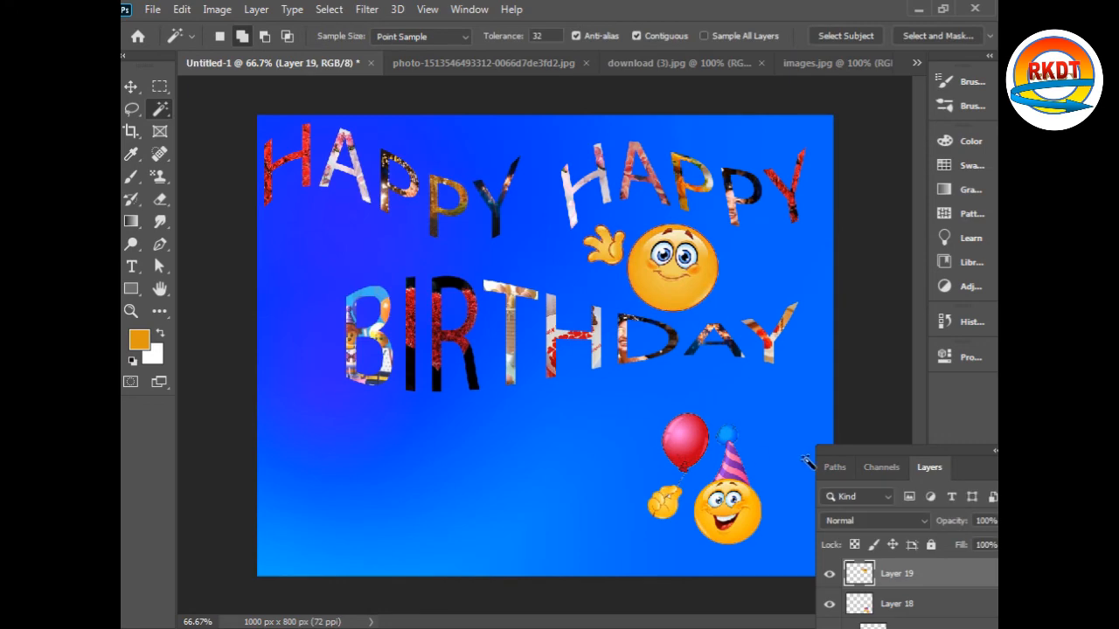
Open the heart-shaped cake picture download (4) from the new pro folder and select the whole image.
left_click(152, 9)
left_click(161, 42)
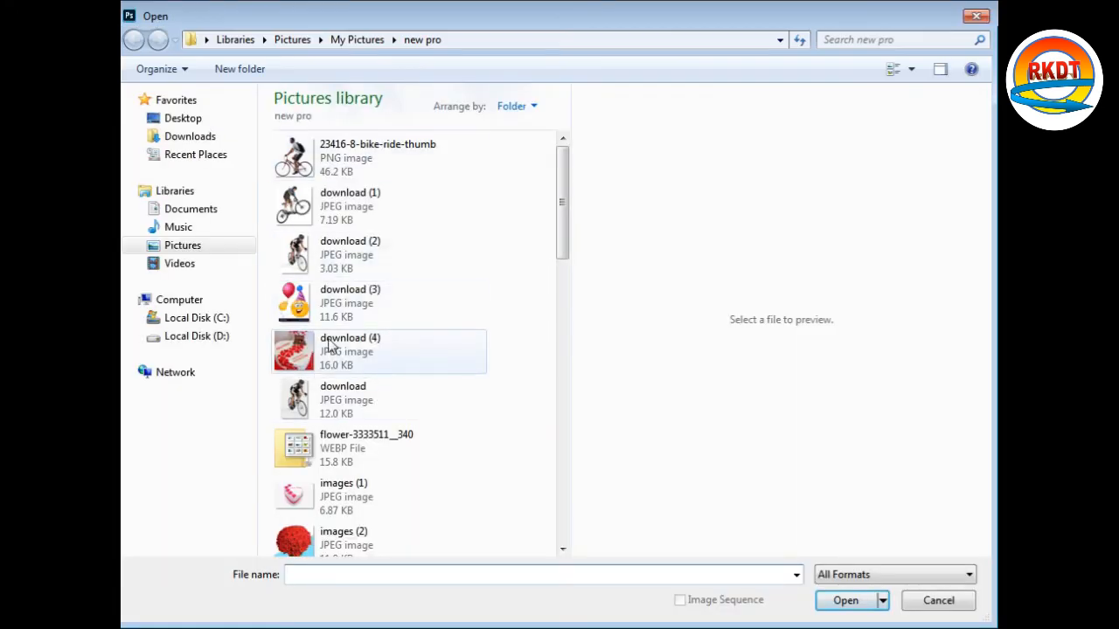
left_click(302, 360)
left_click(844, 603)
key("ctrl+a")
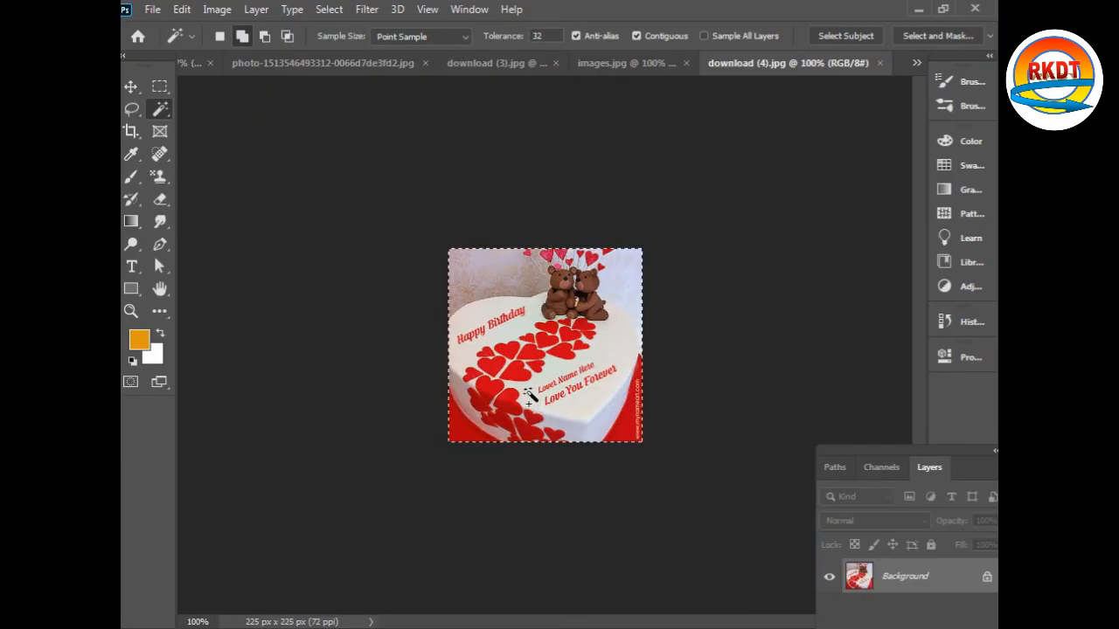
Copy the cake picture into the Untitled-1 design and place it in the lower-left corner of the canvas.
key("ctrl+c")
left_click(191, 63)
key("ctrl+v")
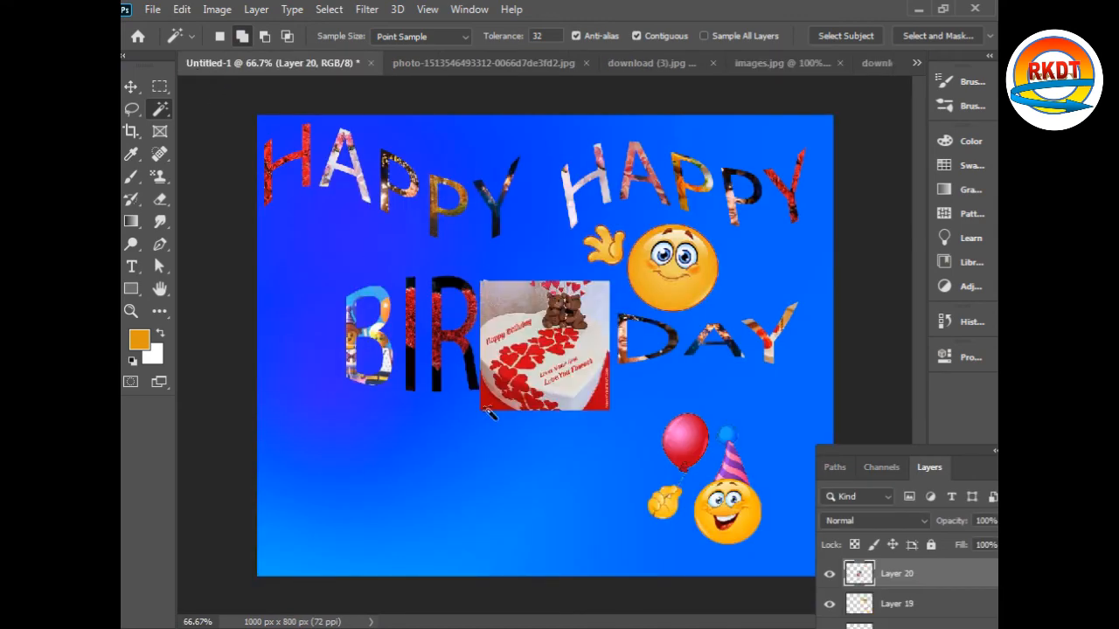
key("ctrl+t")
left_click_drag(539, 346, 318, 514)
Erase a line along the cake's upper edge and around the teddy bears and hearts, using eraser sizes 6 and 5.
key("ctrl+plus")
key("ctrl+plus")
key("ctrl+plus")
key("ctrl+plus")
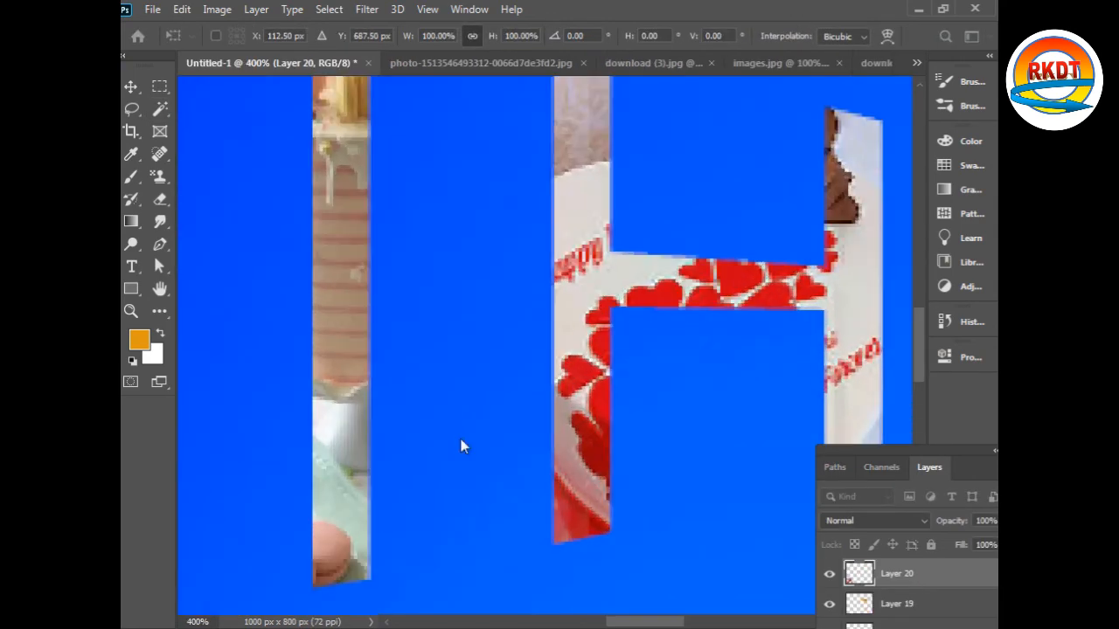
left_click_drag(463, 445, 691, 284)
left_click_drag(341, 529, 678, 408)
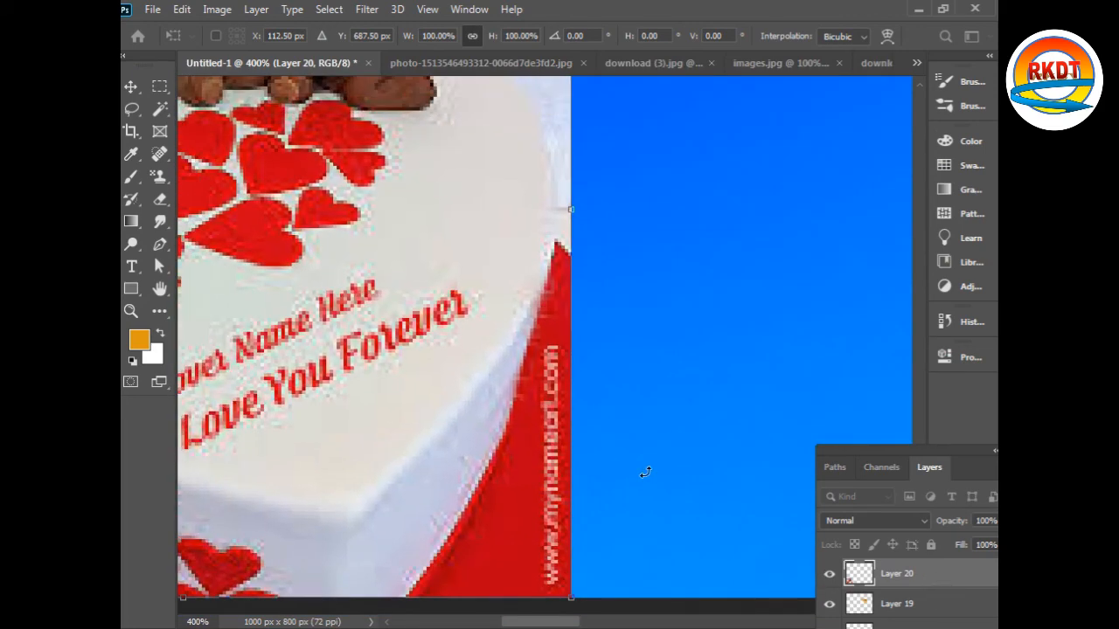
key("ctrl+minus")
key("ctrl+minus")
left_click_drag(410, 326, 500, 436)
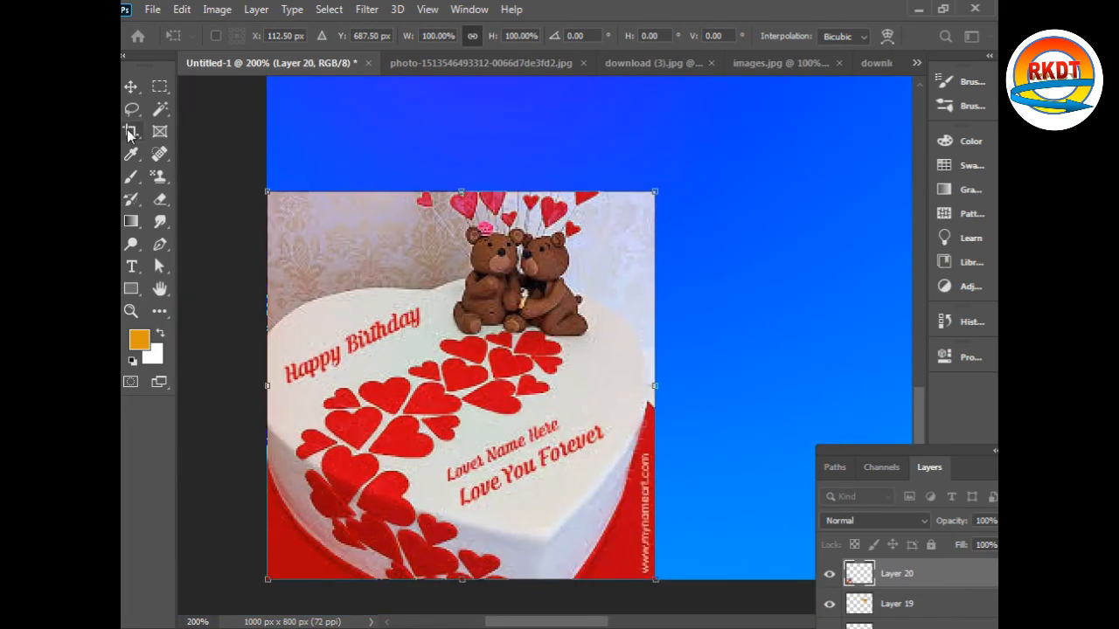
left_click(160, 199)
mouse_move(271, 190)
left_mouse_down()
mouse_move(271, 335)
mouse_move(272, 317)
mouse_move(269, 327)
mouse_move(318, 298)
mouse_move(469, 272)
mouse_move(426, 230)
mouse_move(354, 208)
left_mouse_up()
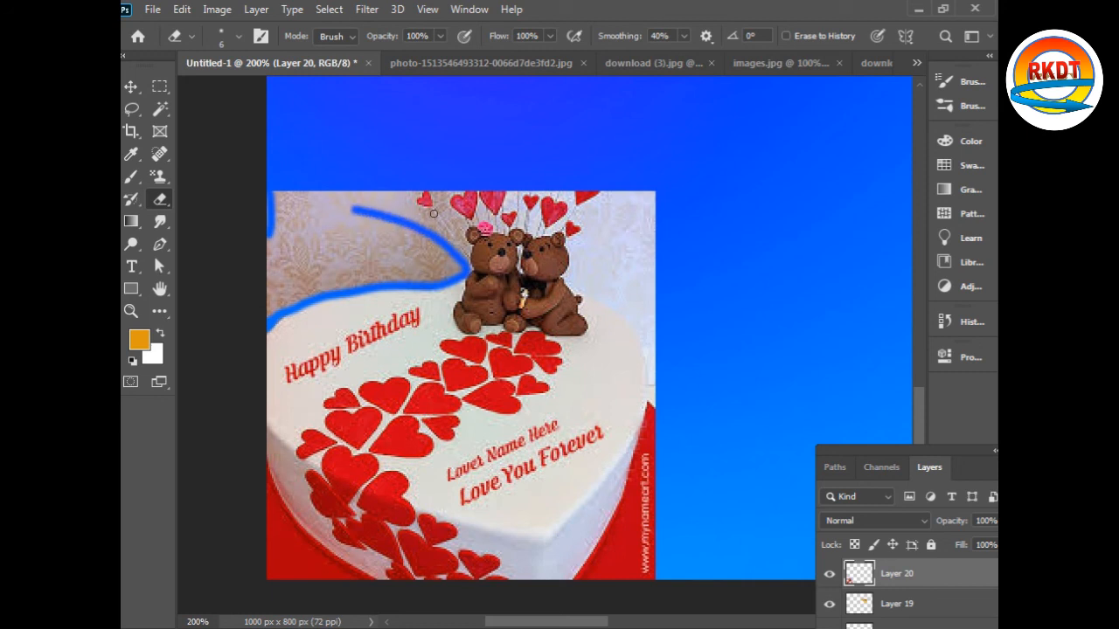
mouse_move(428, 212)
left_mouse_down()
mouse_move(471, 268)
mouse_move(444, 278)
left_mouse_up()
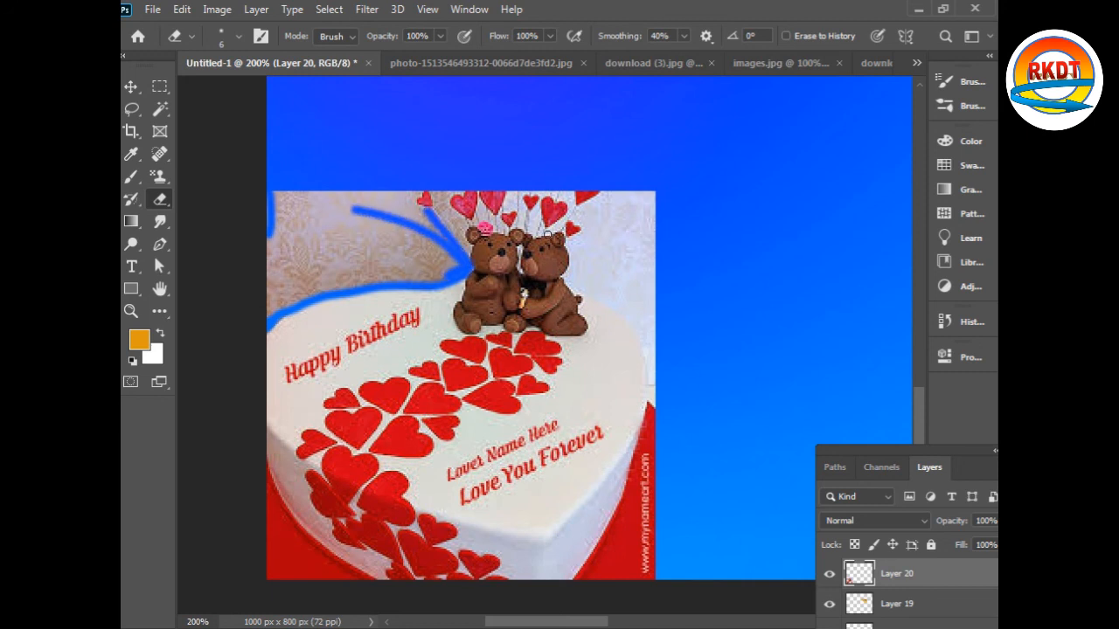
mouse_move(548, 234)
left_mouse_down()
mouse_move(577, 211)
mouse_move(607, 212)
mouse_move(570, 238)
mouse_move(570, 276)
mouse_move(643, 339)
mouse_move(653, 383)
left_mouse_up()
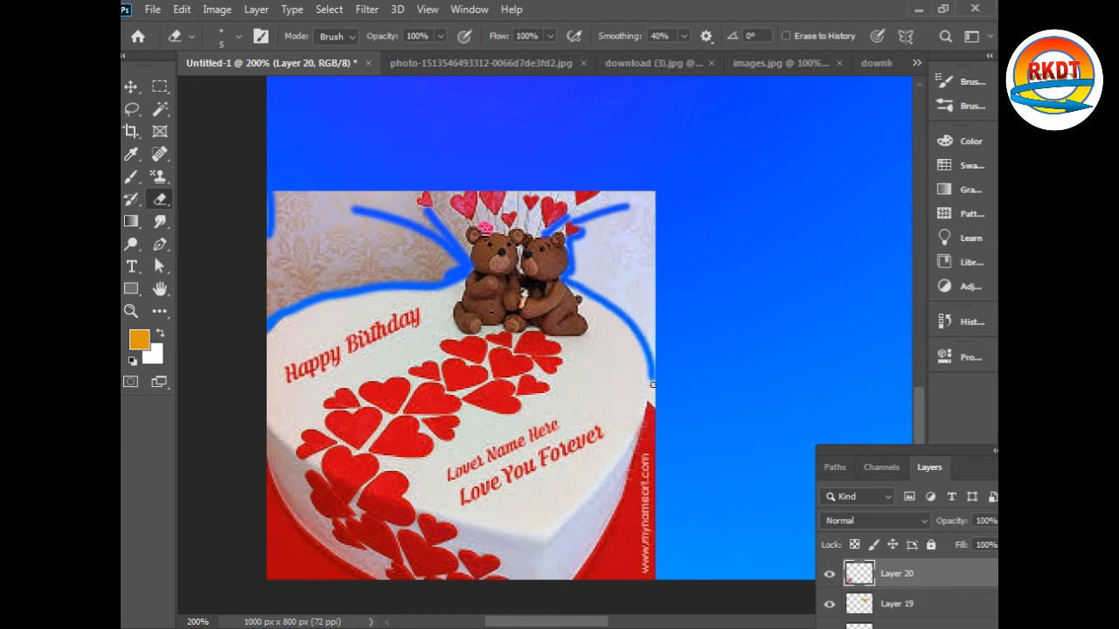
Erase the remaining backdrop around the cake and beside the bears' hearts, finishing with a size 4 eraser.
left_click_drag(567, 383, 544, 342)
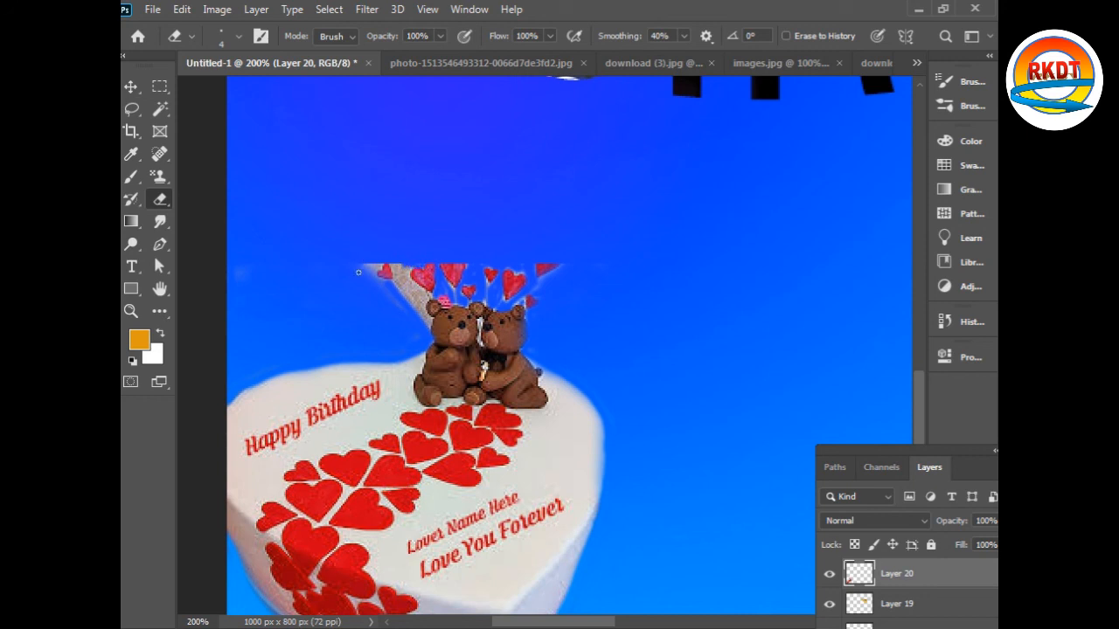
mouse_move(372, 265)
left_mouse_down()
mouse_move(430, 331)
mouse_move(392, 261)
mouse_move(420, 322)
mouse_move(406, 265)
left_mouse_up()
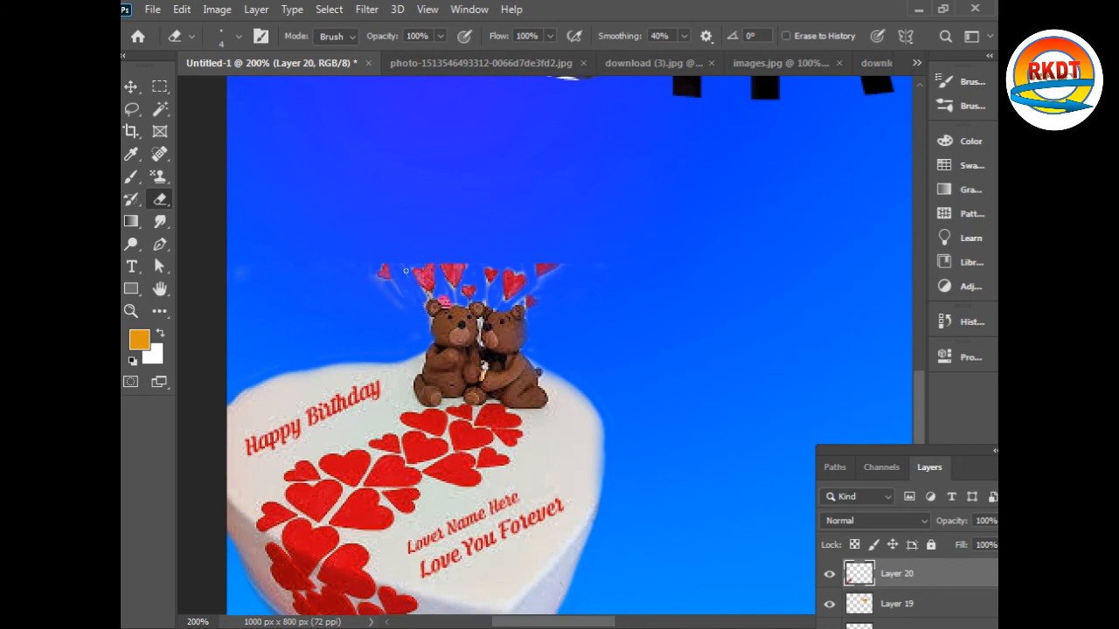
key("ctrl+minus")
key("ctrl+minus")
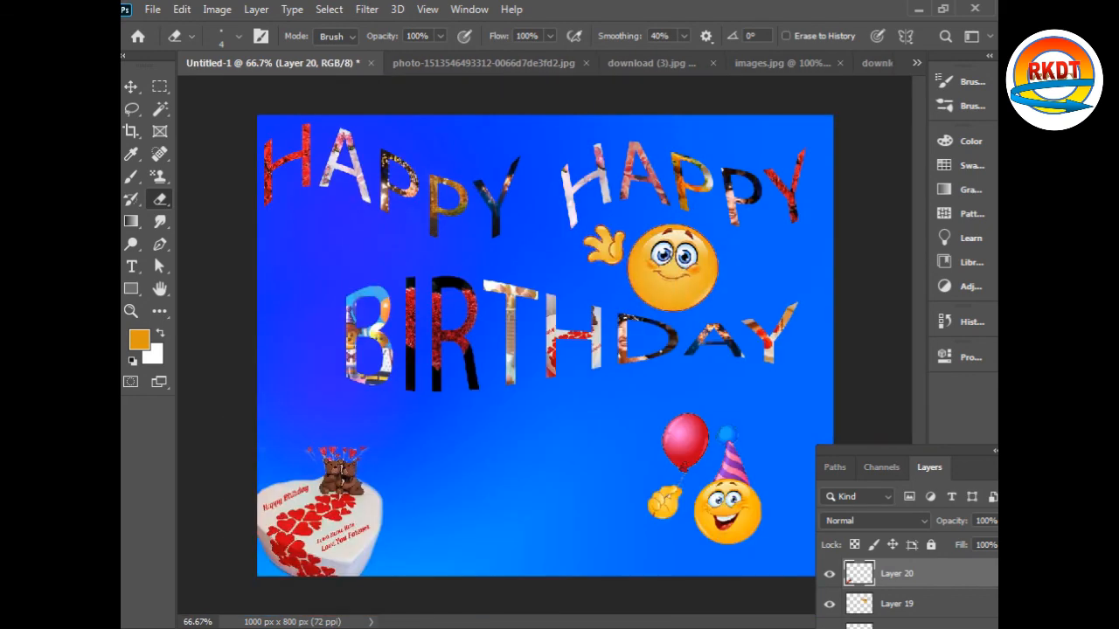